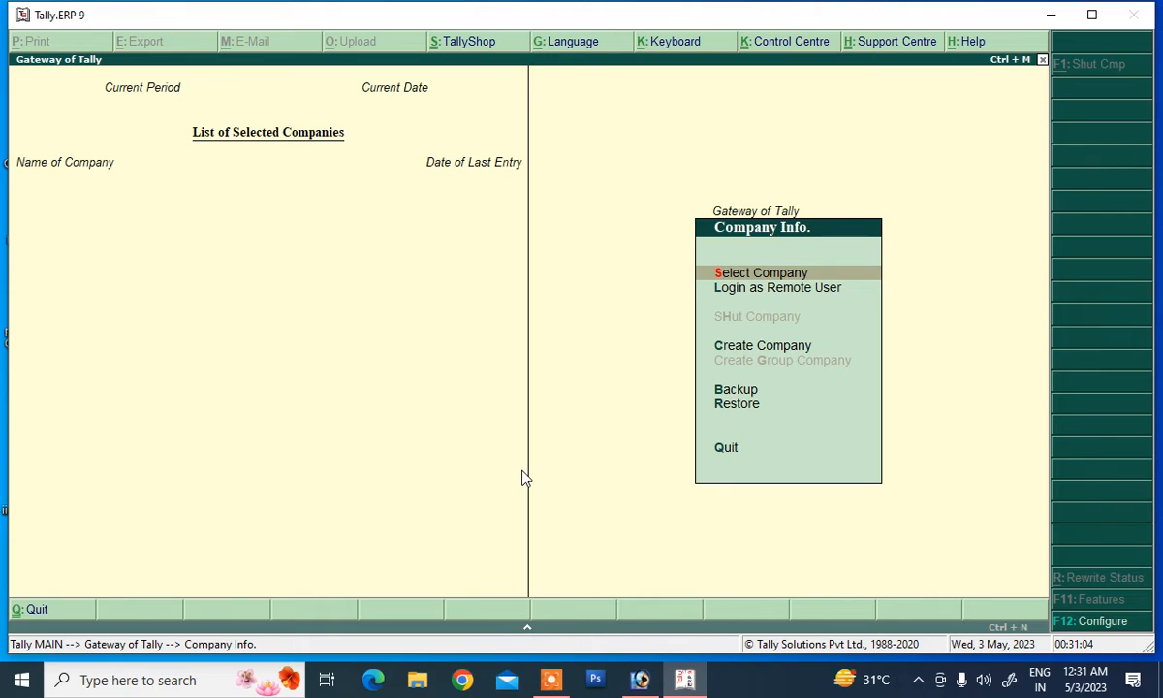
- Start creating a new company and name it Abc
key("Down")
key("Down")
key("Down")
key("Up")
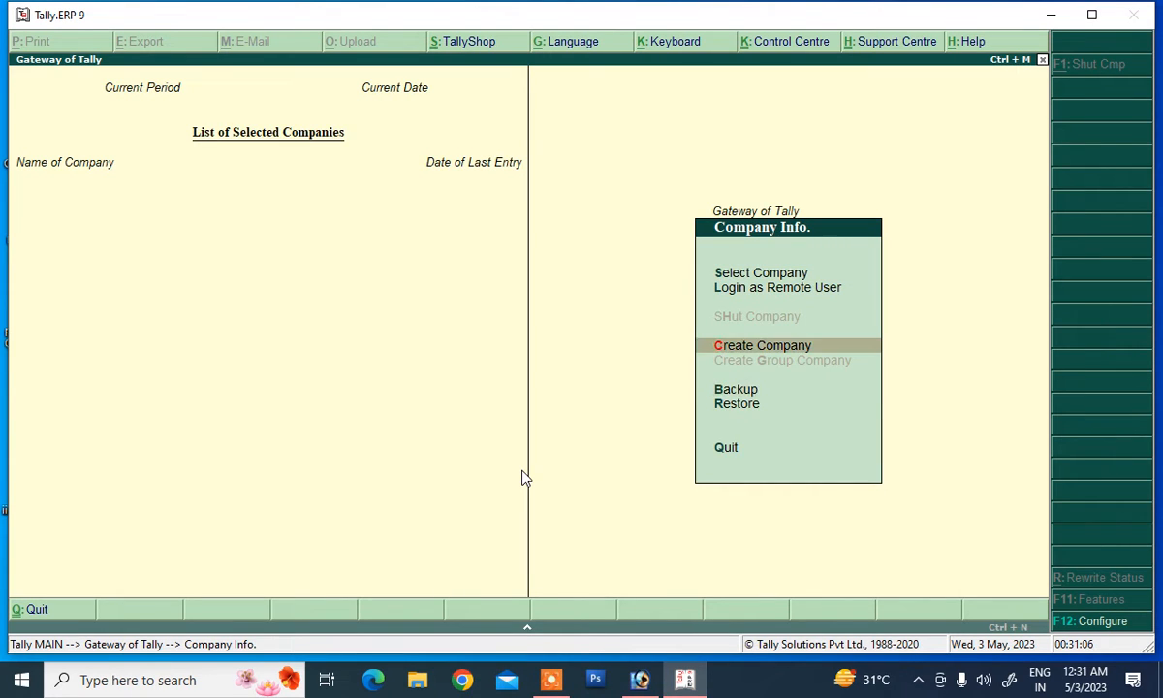
key("Return")
type("Abc")
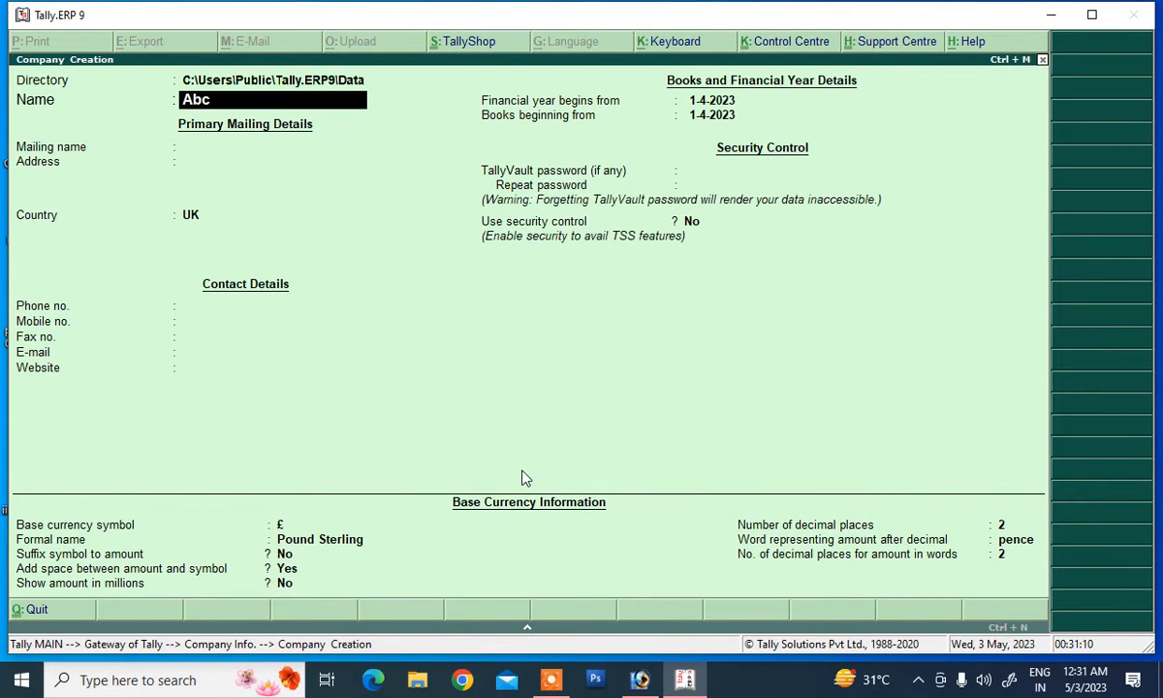
key("Return")
- Set the company's country to India and its state to Delhi, leaving the address blank
key("Return")
key("Return")
key("BackSpace")
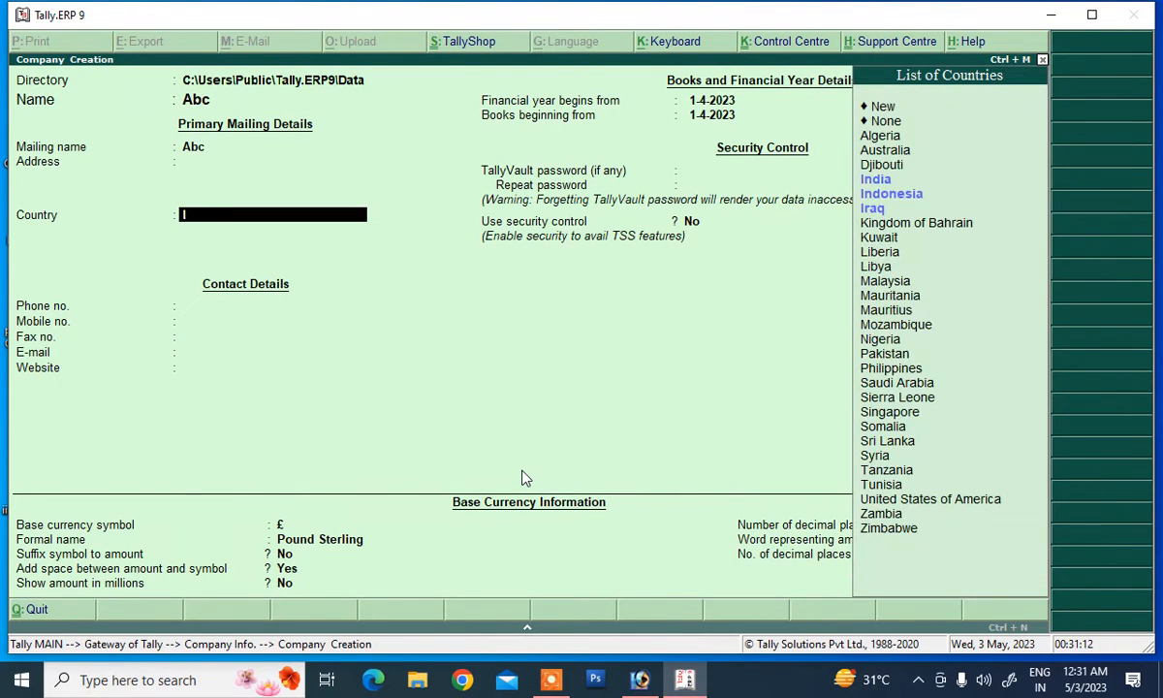
type("I")
key("Return")
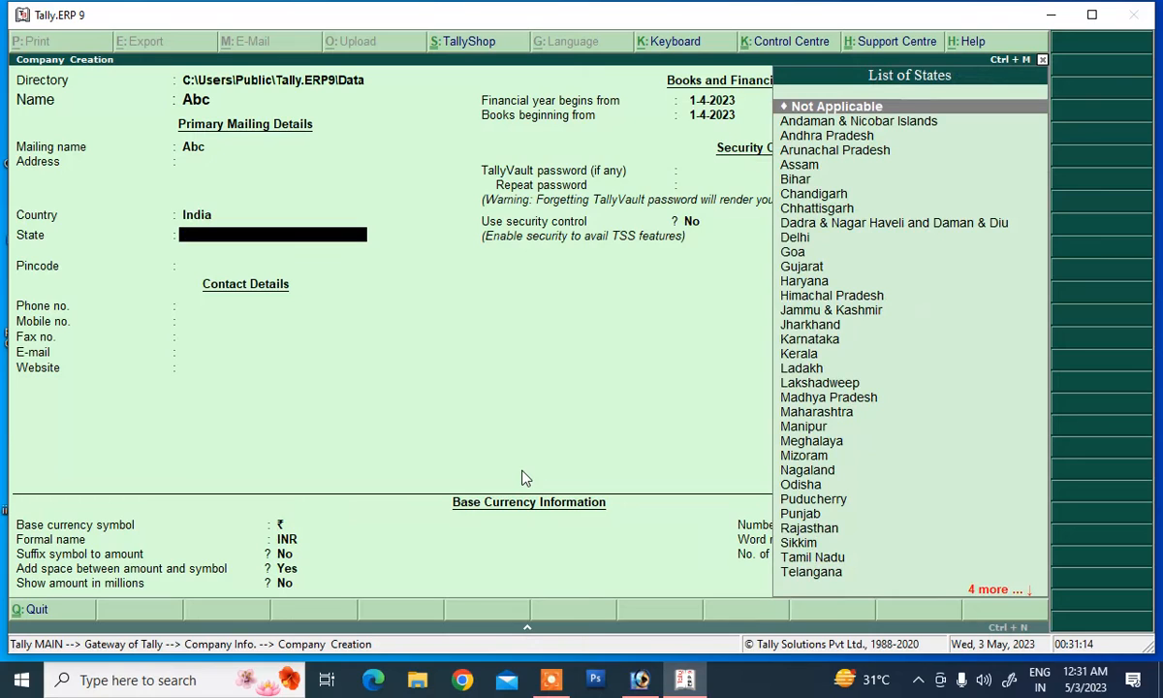
type("De")
key("Return")
key("Return")
key("Return")
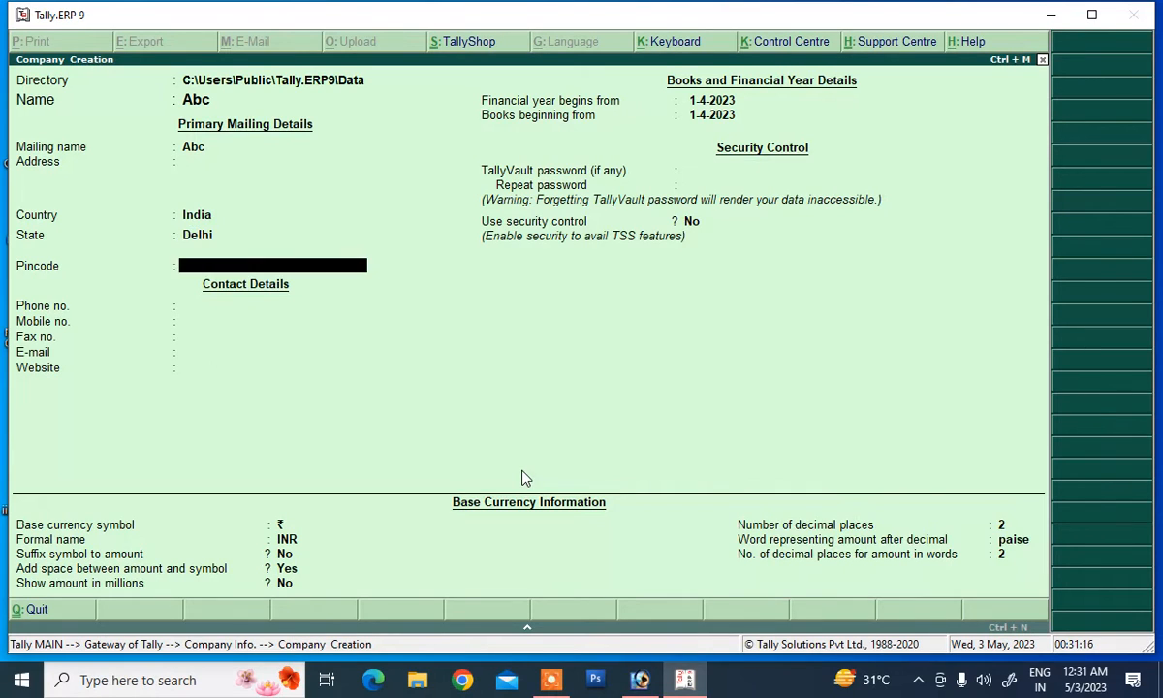
- Keep the remaining company defaults, save company Abc, and return to the Gateway of Tally
key("Return")
key("Return")
key("Return")
key("Return")
key("Return")
key("Return")
key("Return")
key("Return")
key("Return")
key("Return")
key("Return")
key("Return")
key("Return")
key("Return")
key("Return")
key("Return")
key("Return")
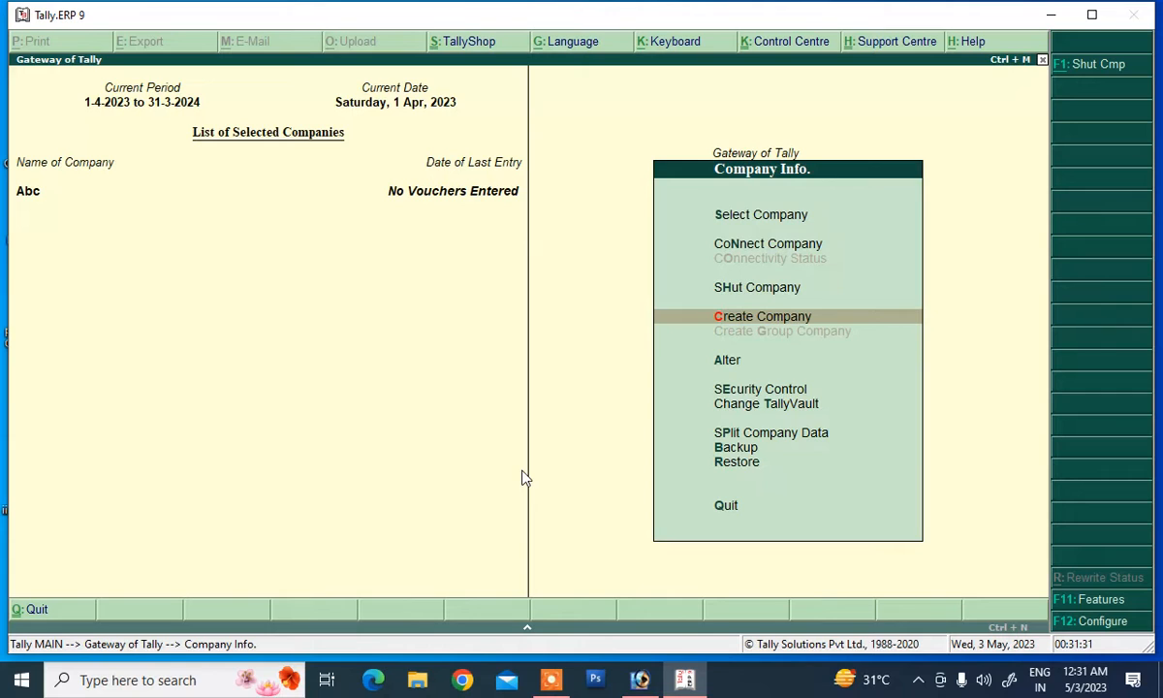
key("Escape")
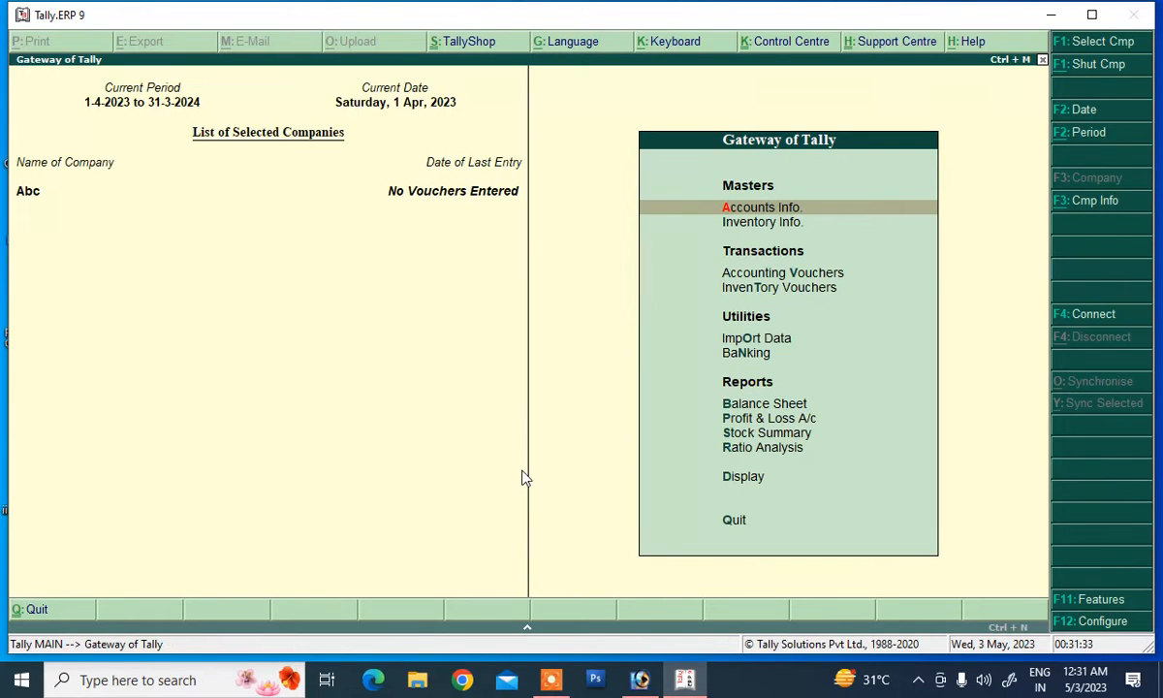
- In company Abc's statutory and taxation features, enable Goods and Services Tax and open its GST details
left_click(1069, 606)
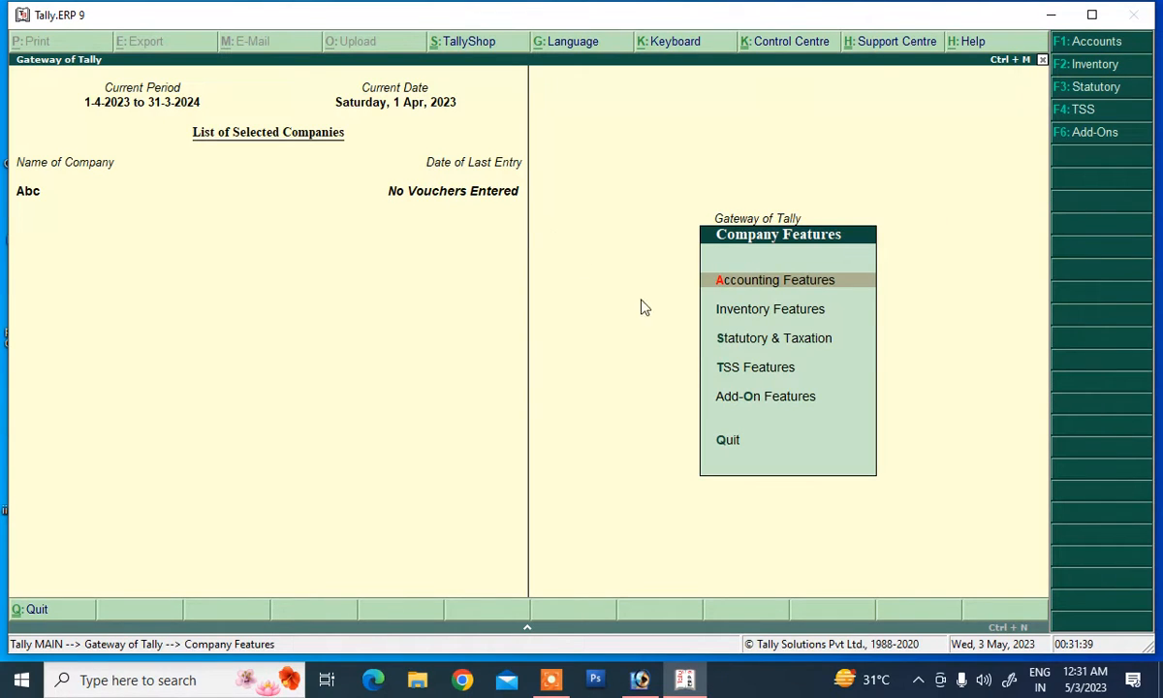
left_click(805, 348)
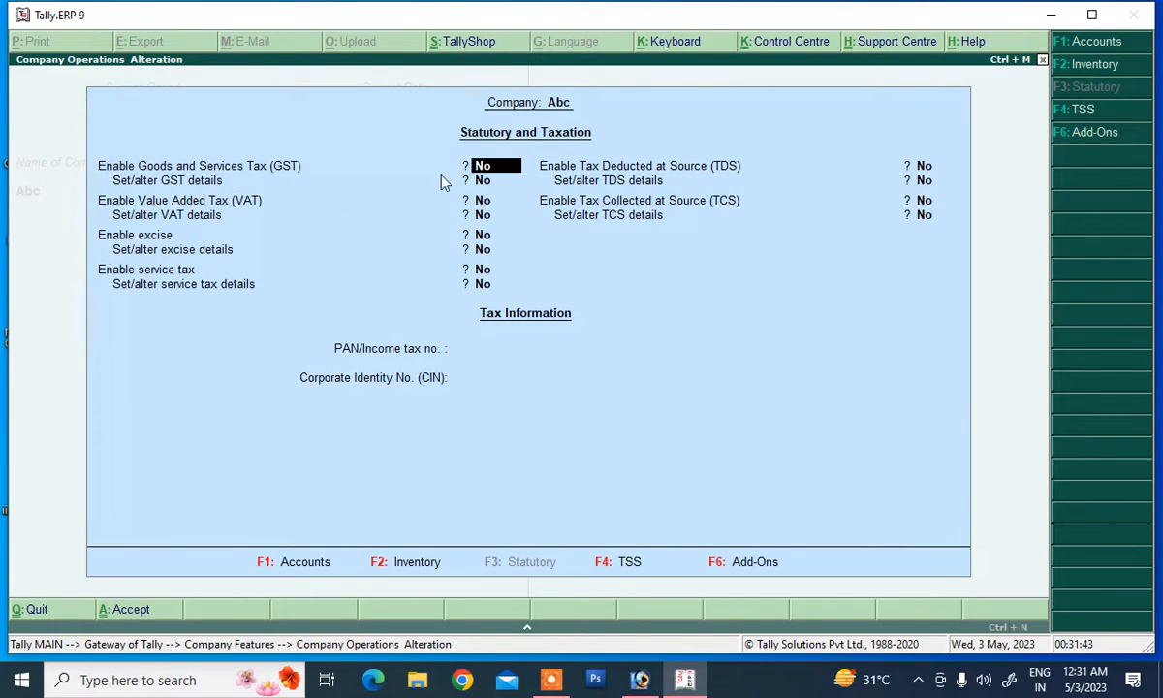
type("yes")
key("Return")
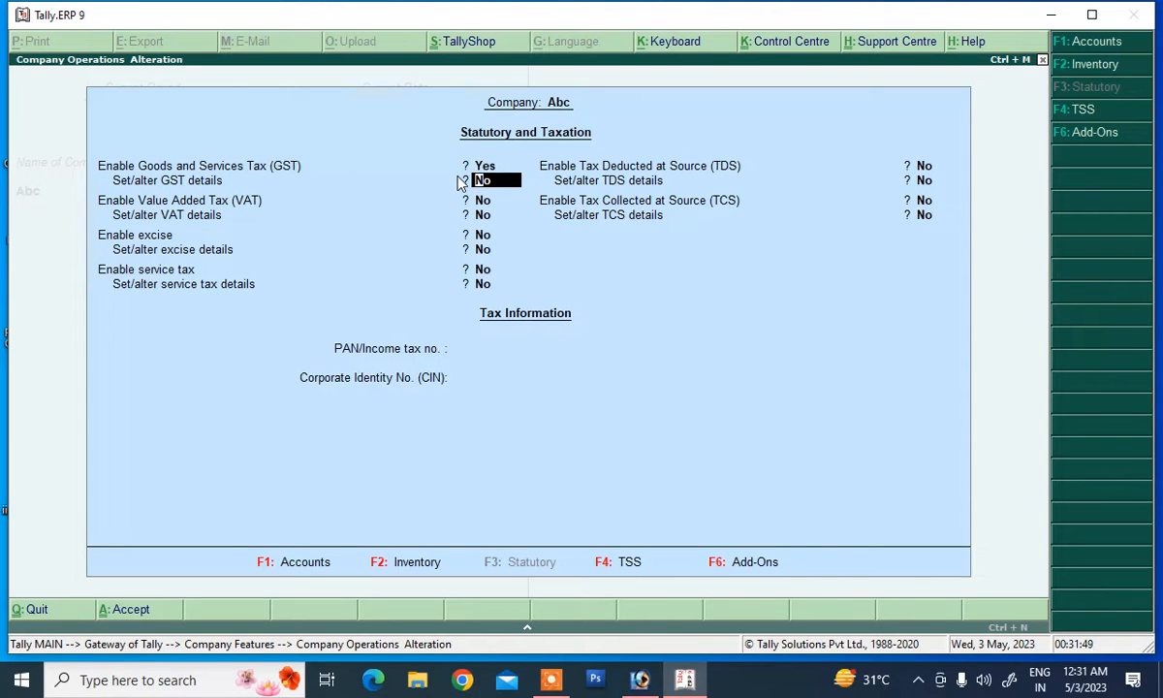
type("yes")
key("Return")
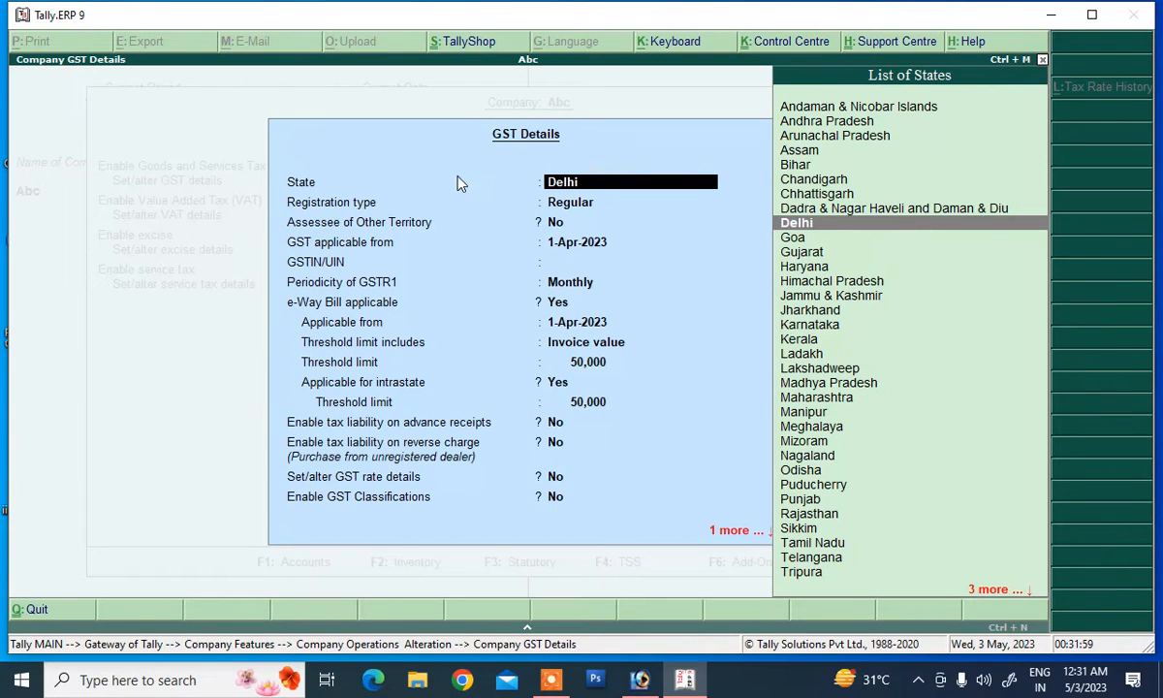
- Enter the company's GSTIN in the GST details, keeping state Delhi, Regular registration and 1-Apr-2023 applicability
key("Return")
key("Return")
key("Return")
key("Return")
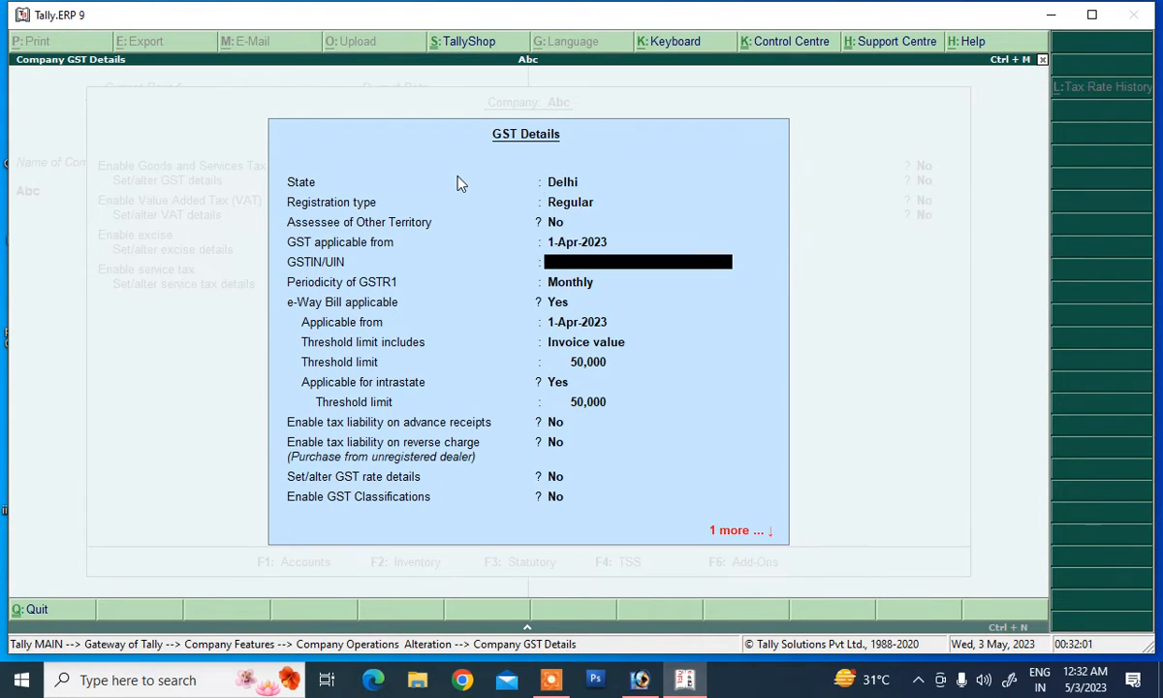
type("HGHJH56456")
key("Return")
key("Return")
key("Return")
key("Return")
key("Return")
key("Return")
key("Return")
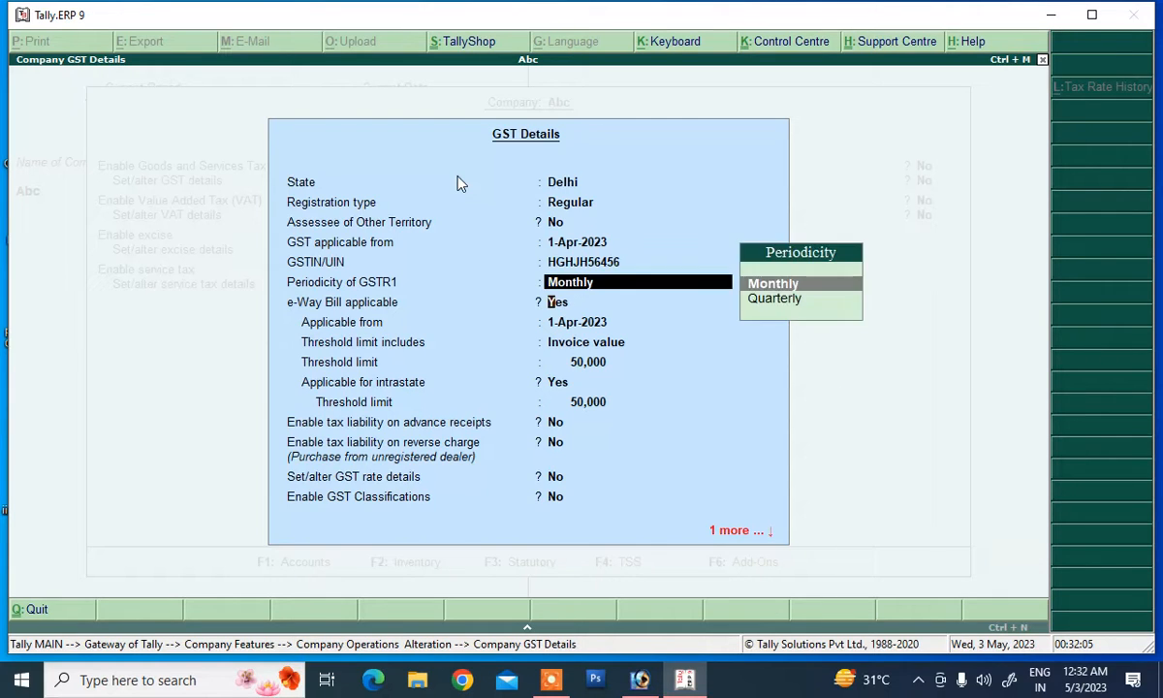
- Keep the remaining GST options at their defaults and finish the company GST details
key("Return")
key("Return")
key("Return")
key("Return")
key("Return")
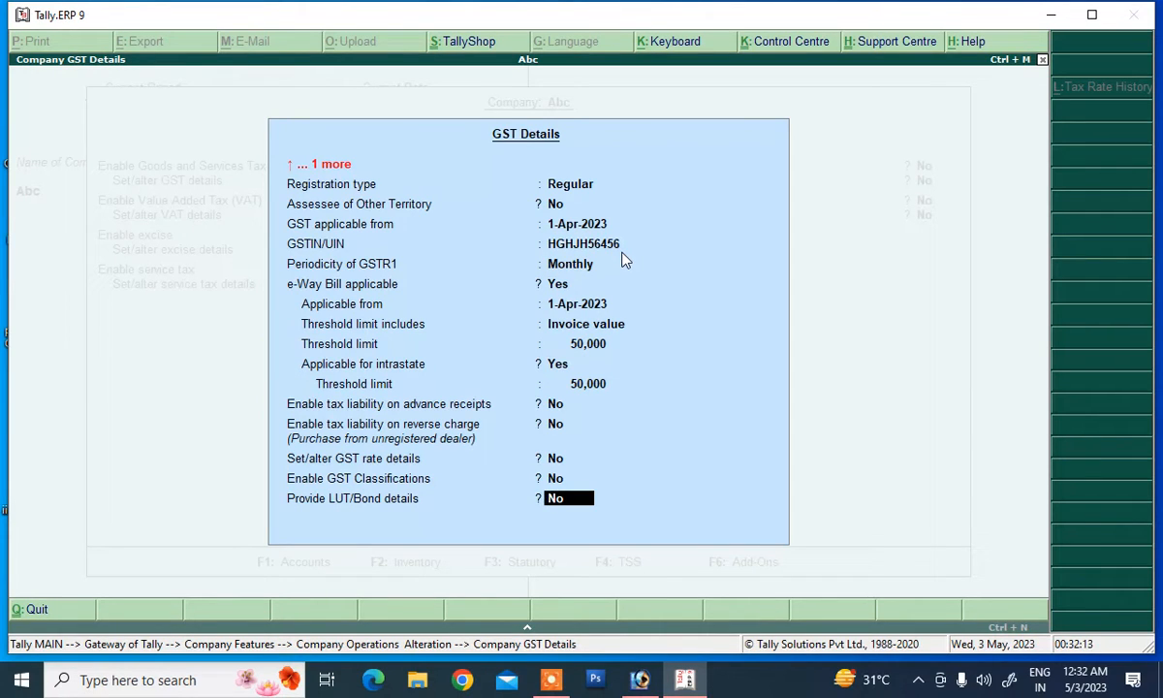
key("Return")
key("Return")
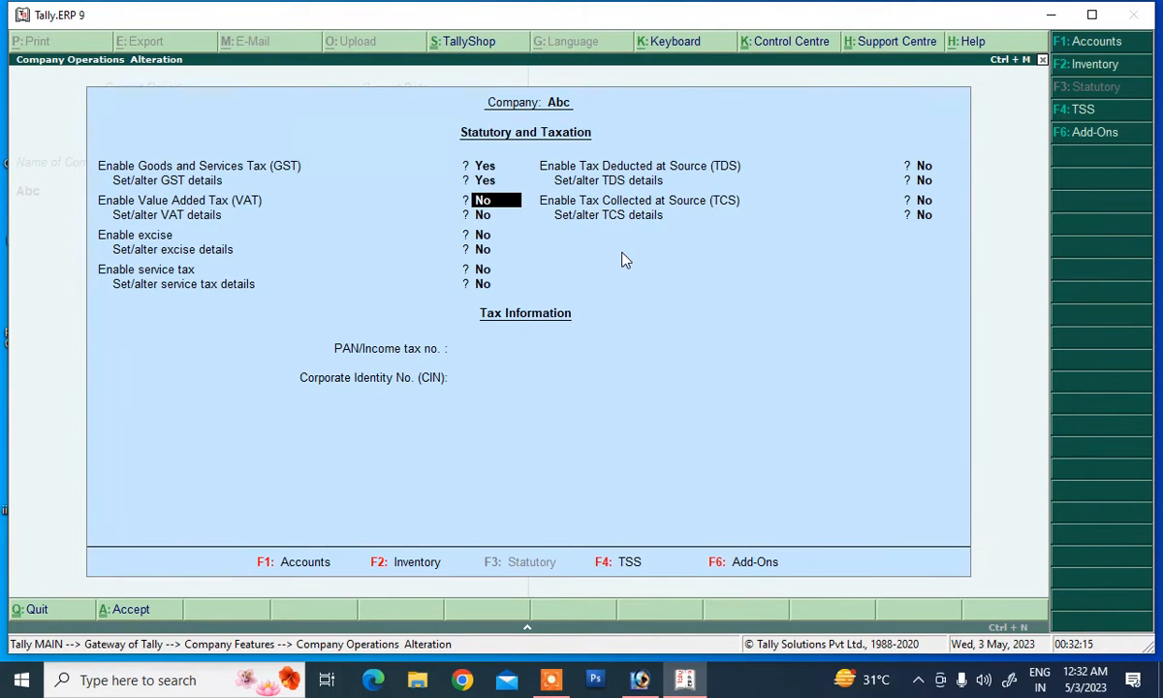
- Leave the other taxes disabled, save the statutory settings, and return to the Gateway of Tally
key("Return")
key("Return")
key("Return")
key("Return")
key("Return")
key("Return")
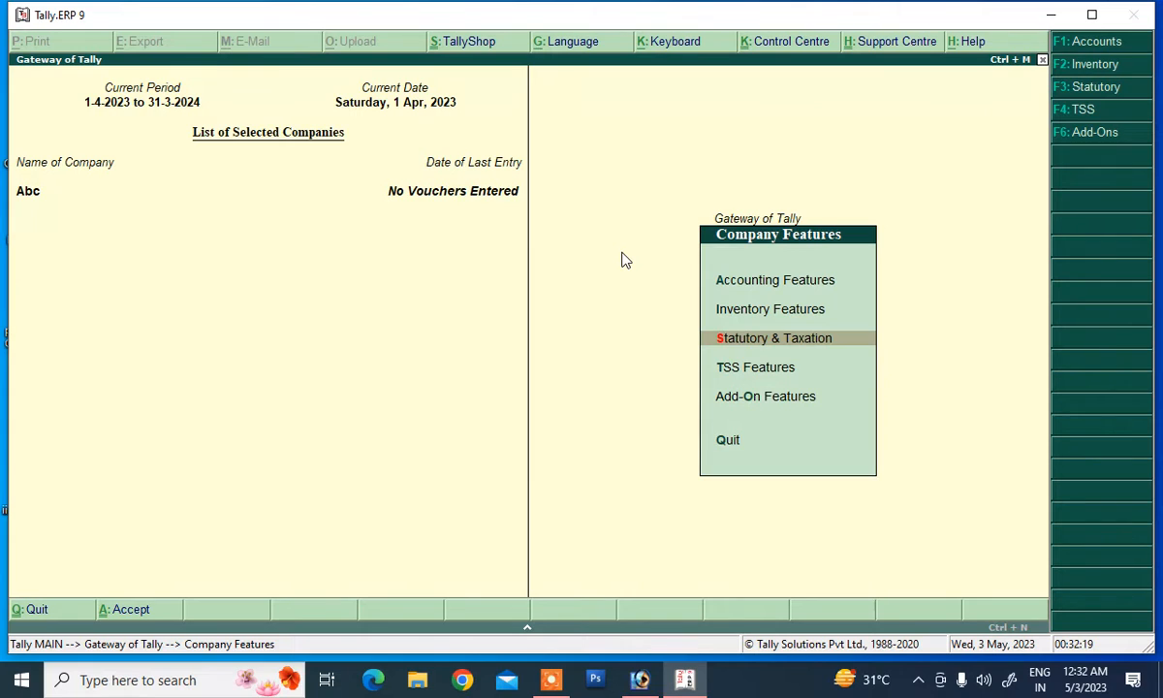
key("Escape")
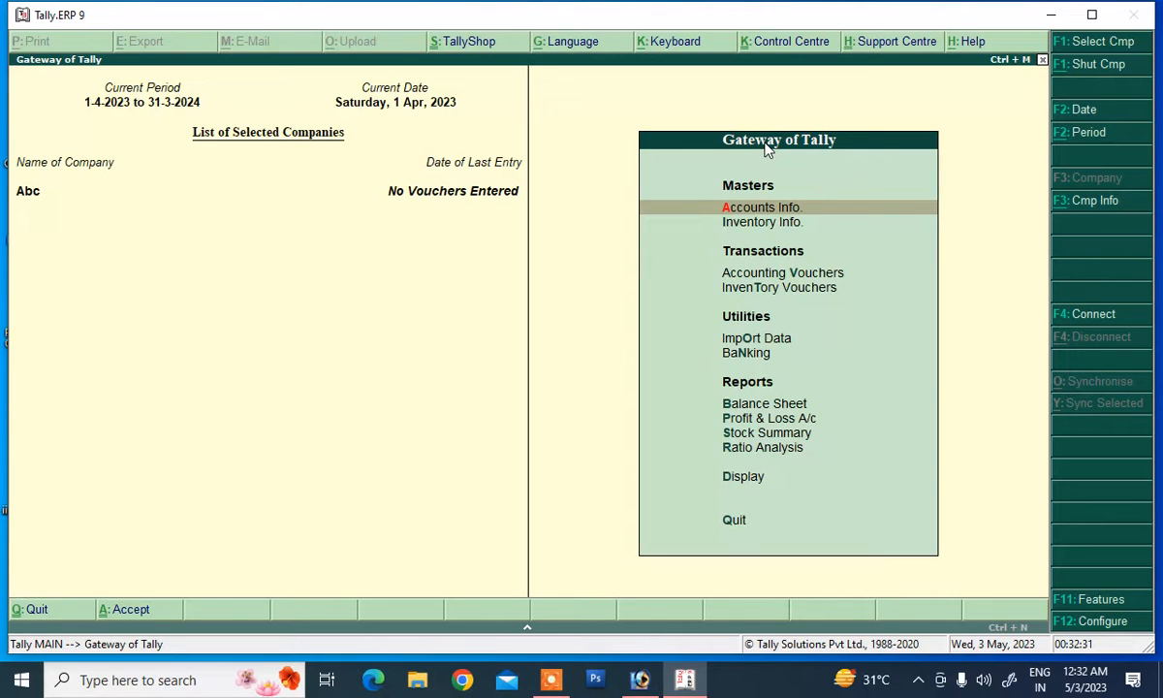
- Start a new single ledger named Sales under the Sales Accounts group
key("Down")
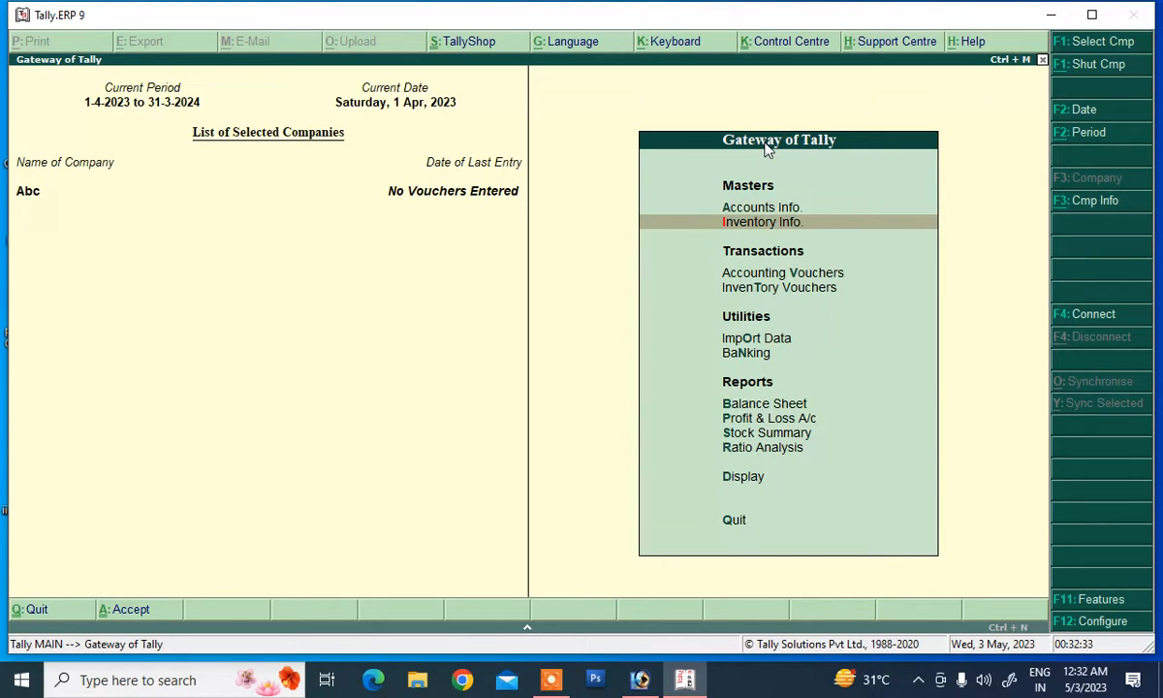
key("Up")
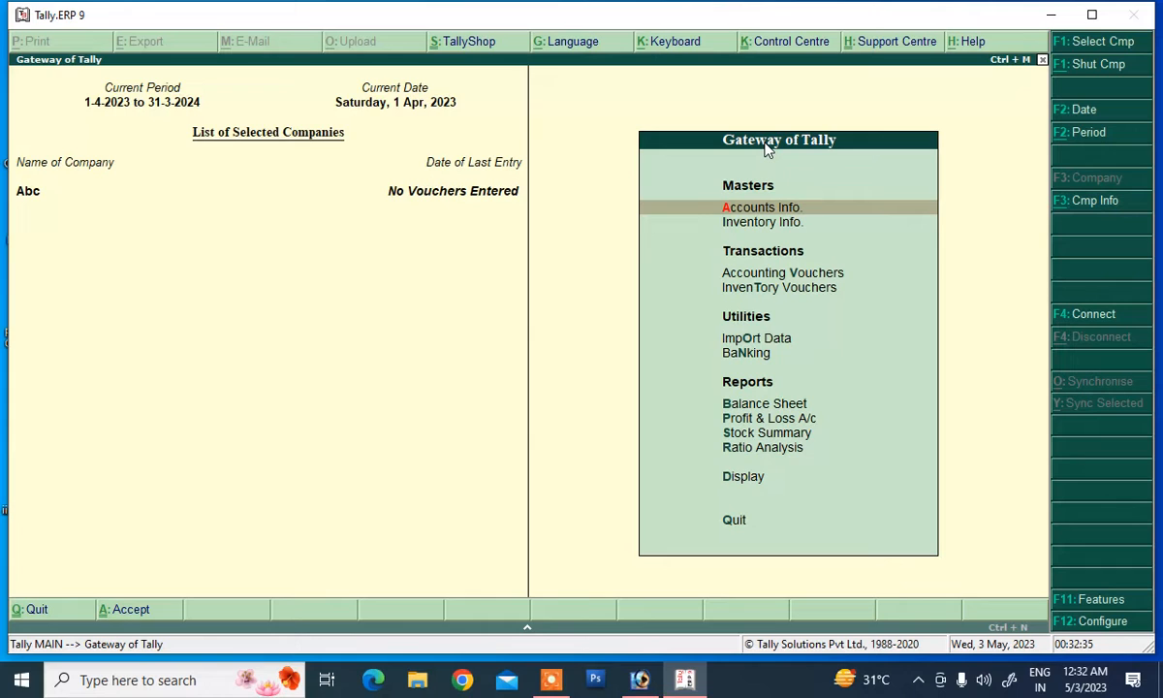
key("Return")
key("Down")
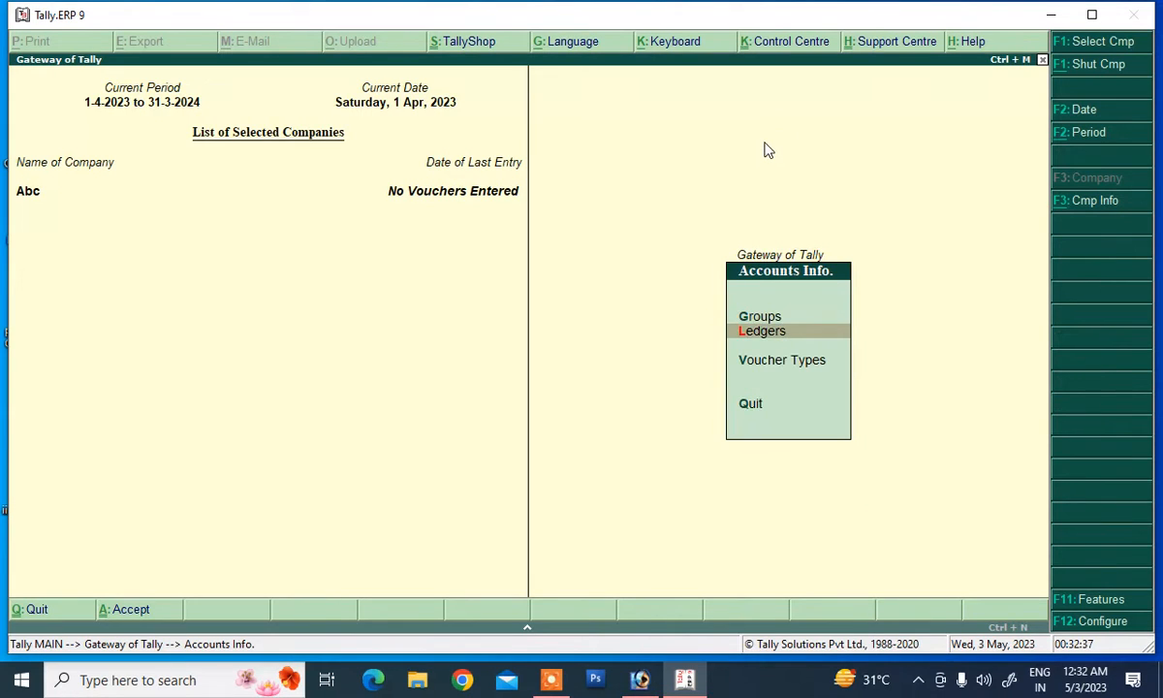
key("Return")
key("Return")
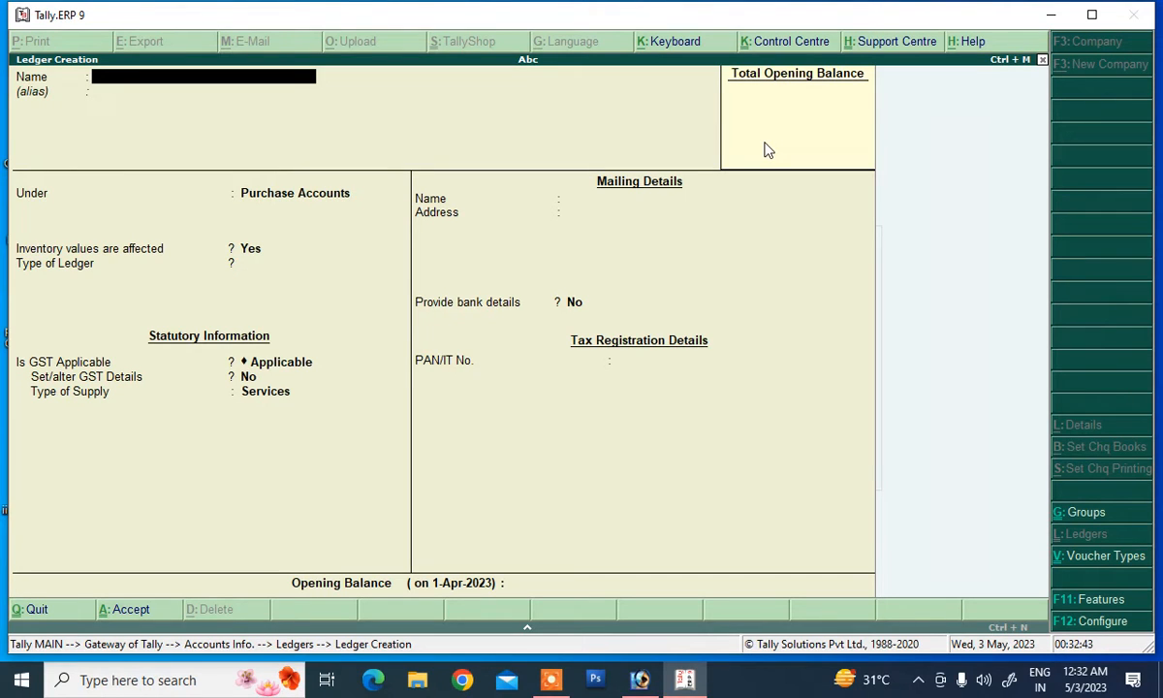
type("Sales")
key("Return")
key("Return")
type("S")
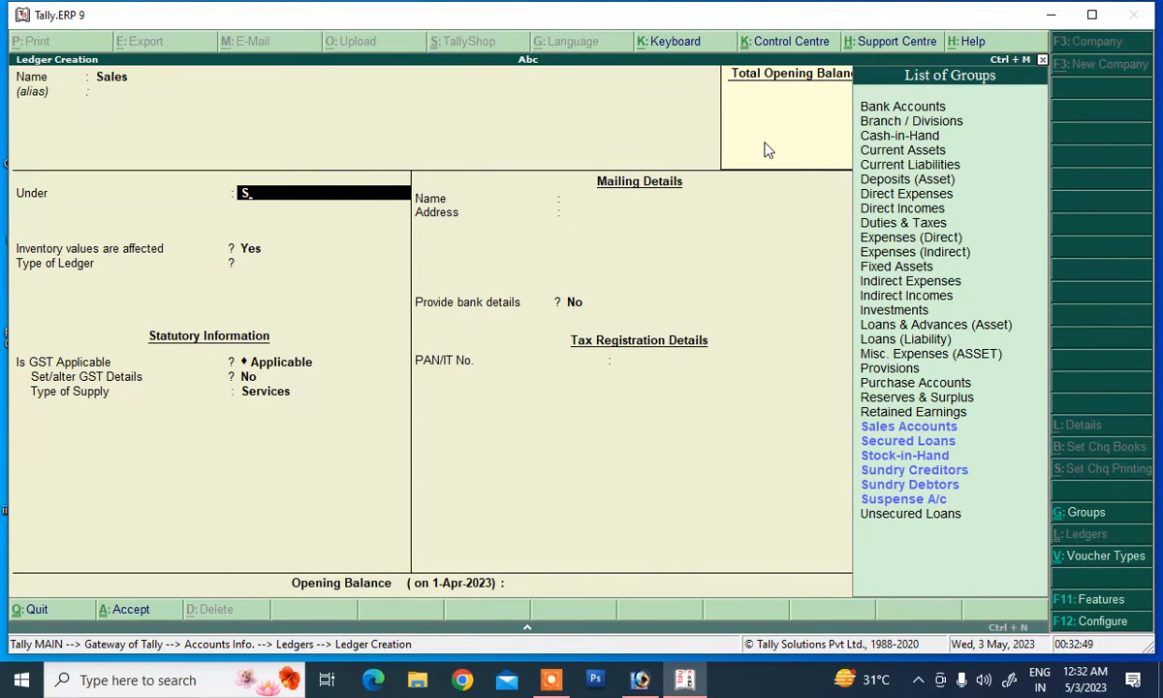
key("Return")
- Keep the Sales ledger's type as Not Applicable, open its GST details, and enter the description Goods
key("Return")
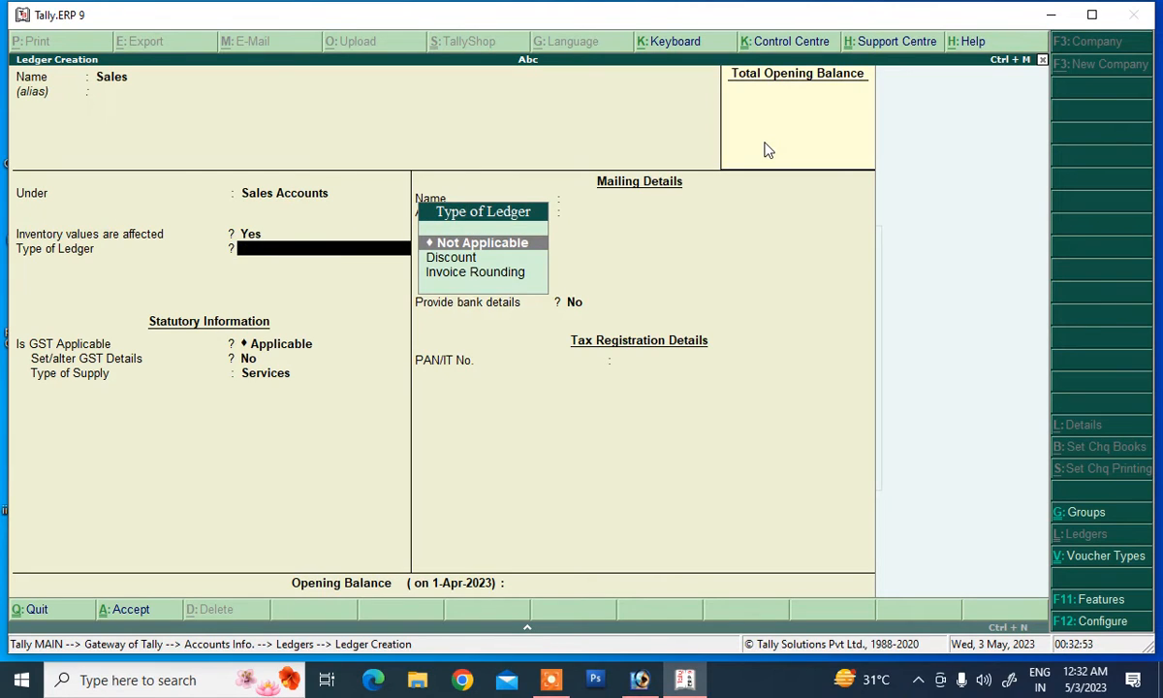
key("Return")
key("Return")
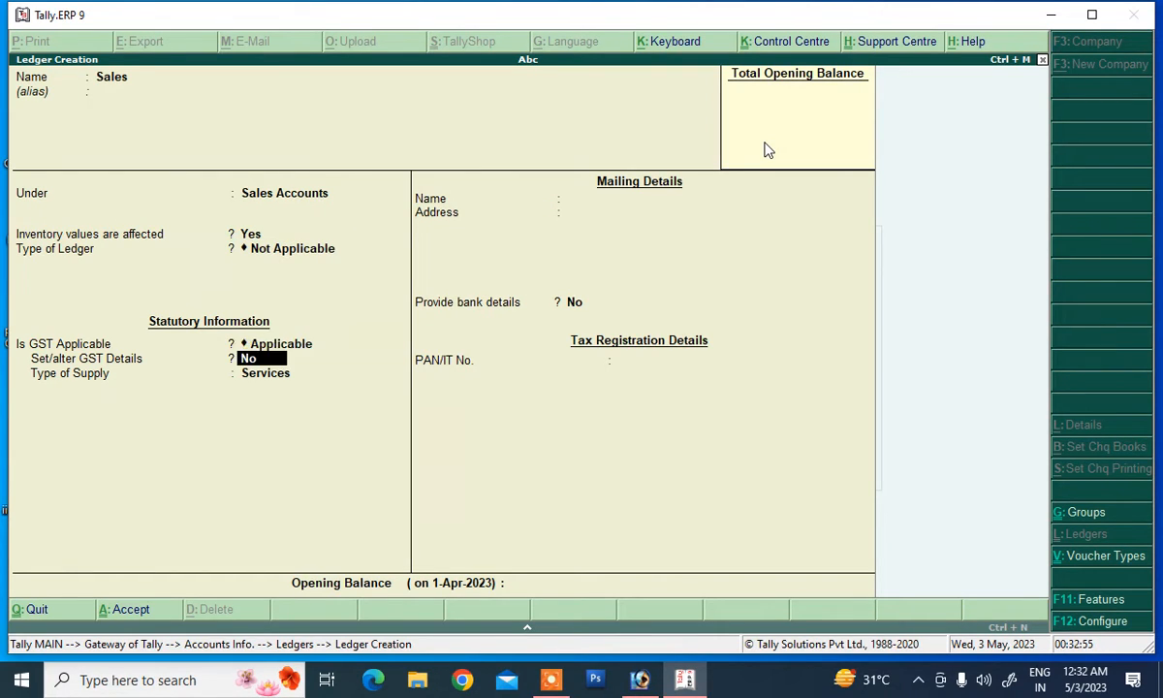
key("y")
type("Goods")
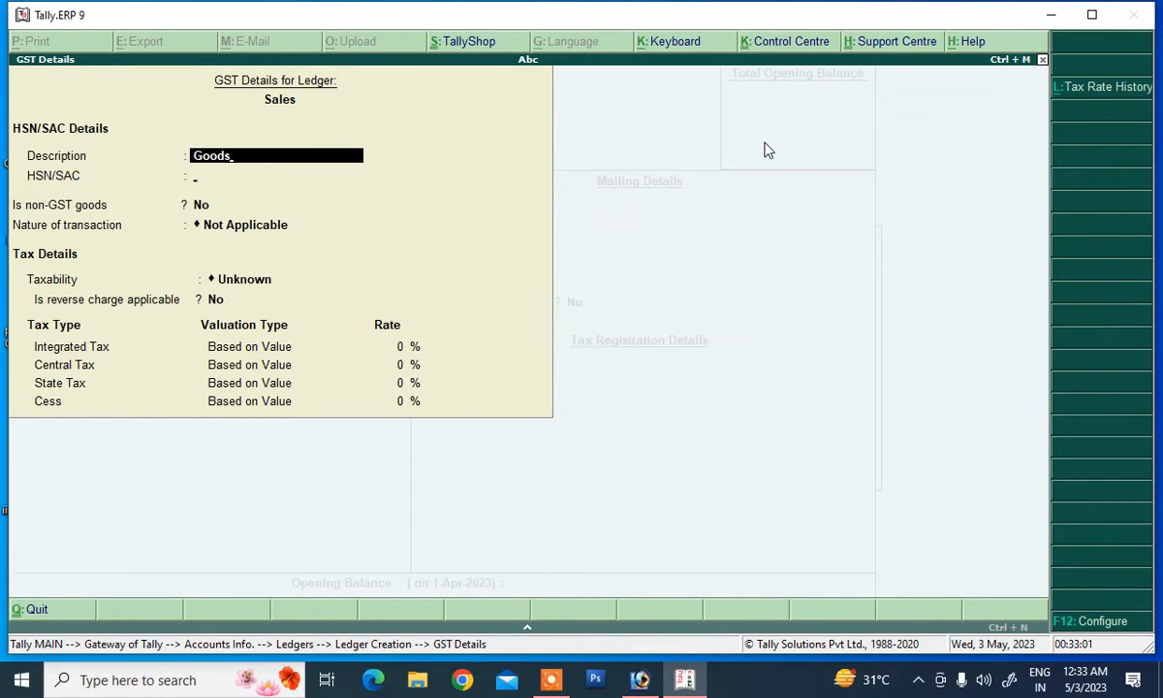
key("Return")
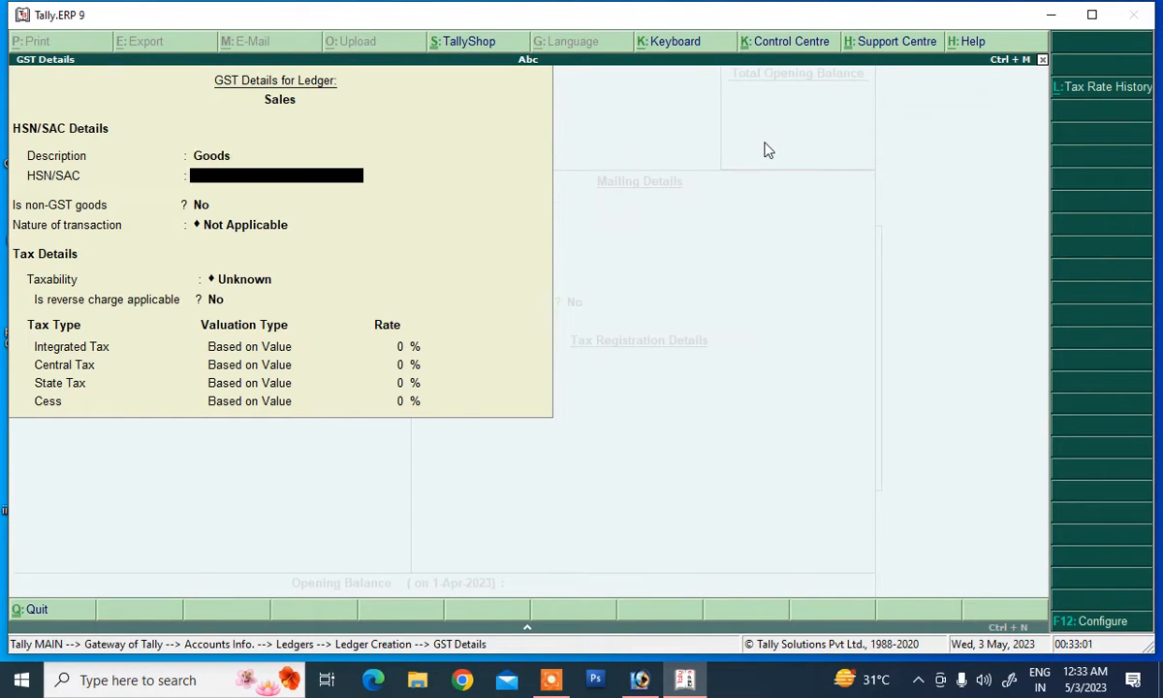
key("Return")
key("Return")
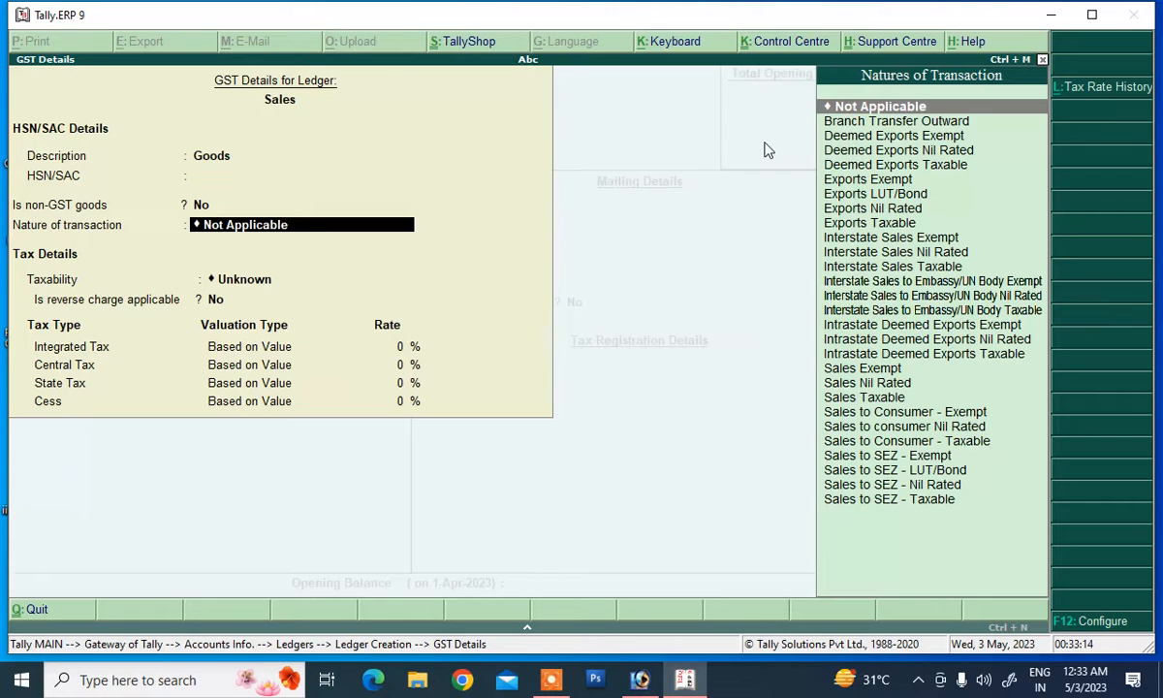
- Set the Sales ledger's nature of transaction to Interstate Sales Taxable
key("Down")
key("Down")
key("Down")
key("Down")
key("Down")
key("Down")
key("Down")
key("Down")
key("Down")
key("Down")
key("Down")
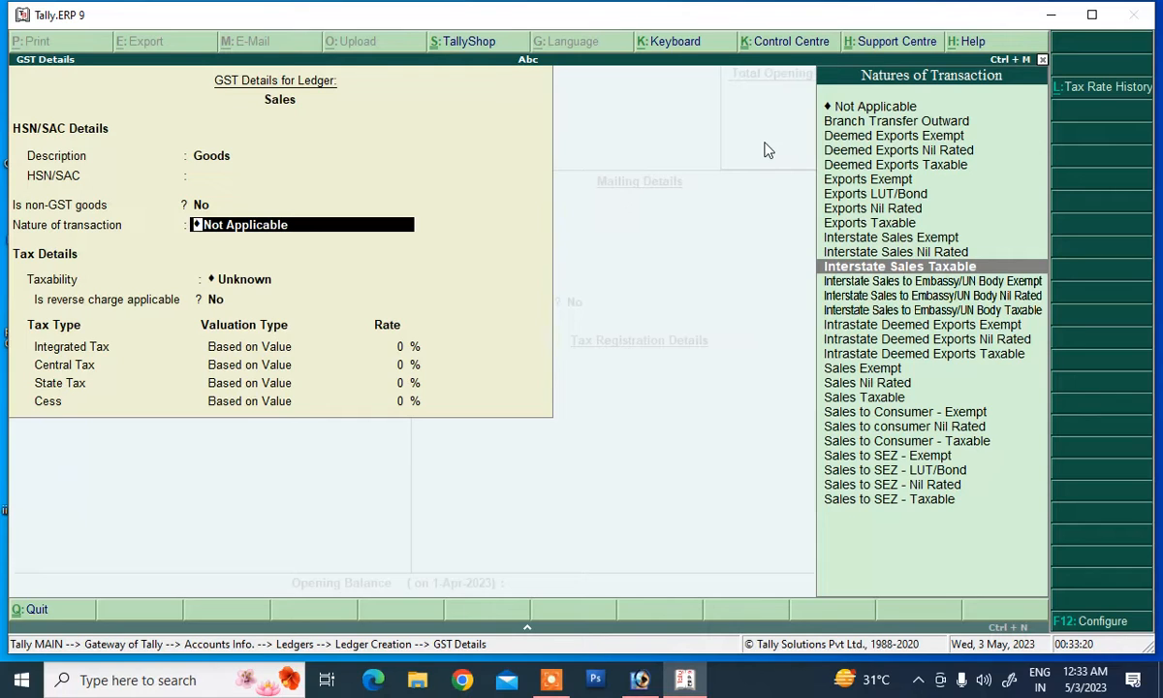
key("Return")
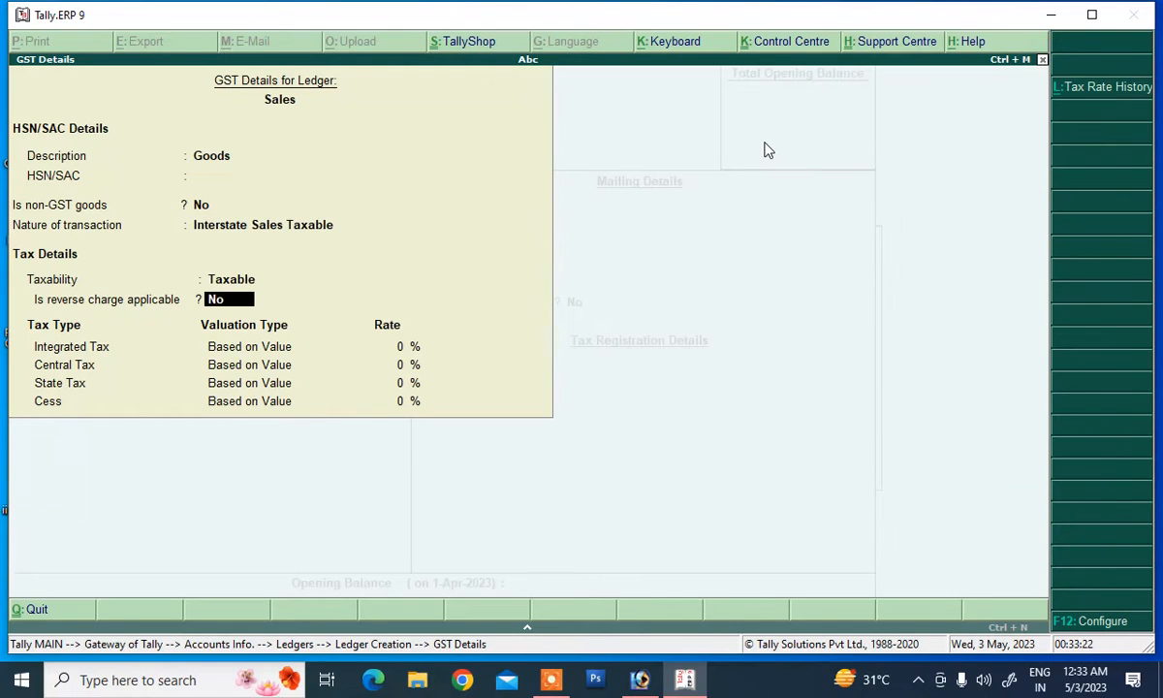
- Leave reverse charge off and set the Sales ledger's integrated tax rate to 18%
key("Return")
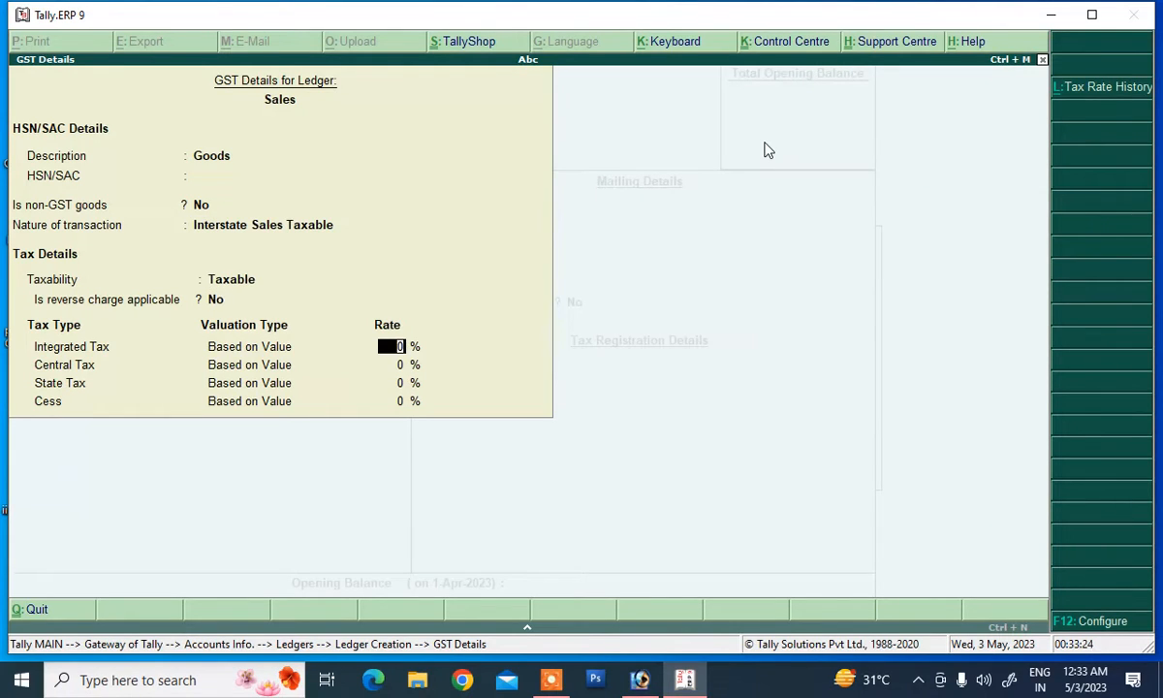
type("18")
key("Return")
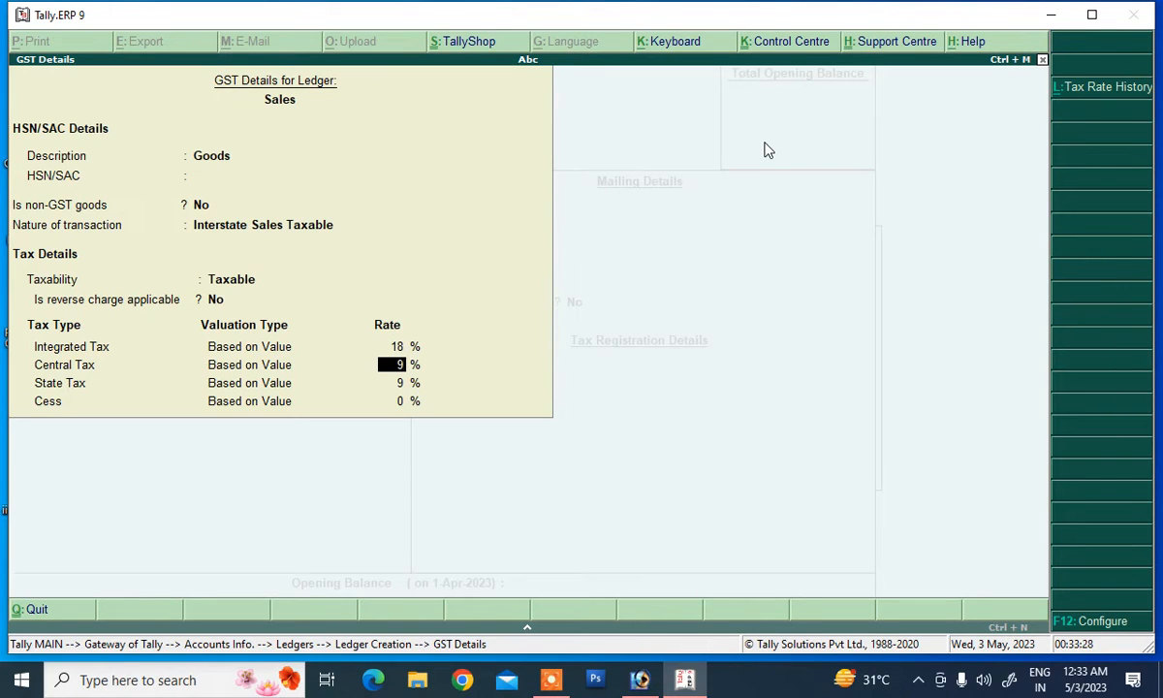
key("Return")
key("Return")
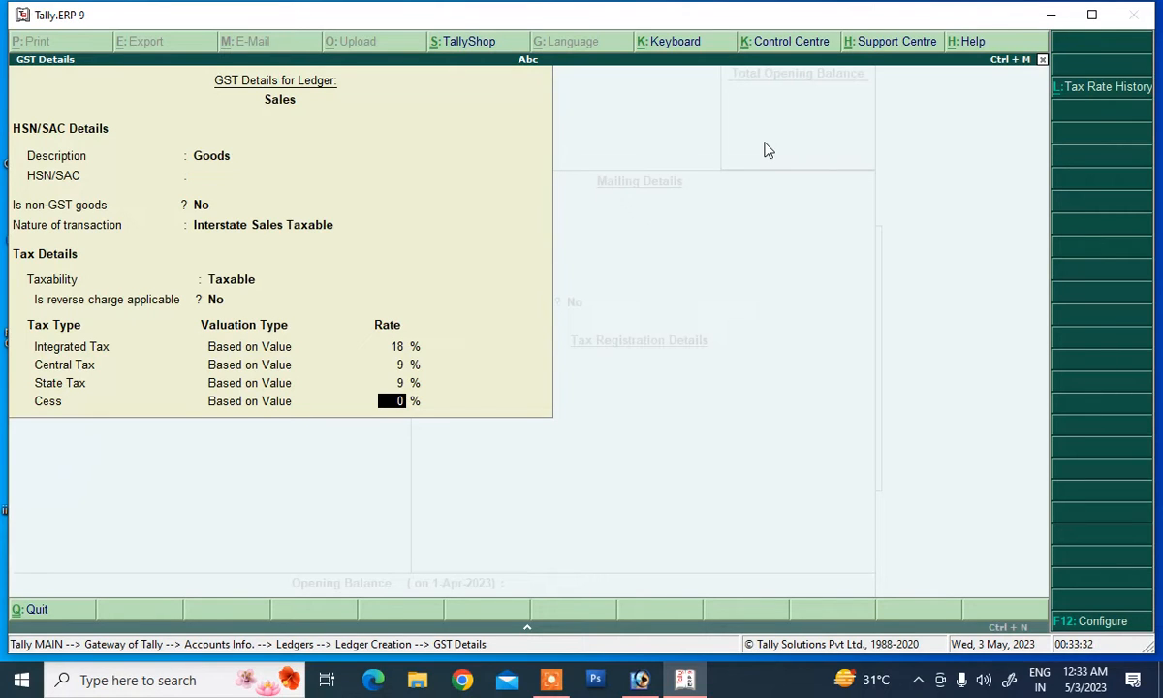
- Configure the ledger's GST details not to show all GST tax types
key("F12")
key("Return")
key("Return")
key("Return")
key("Return")
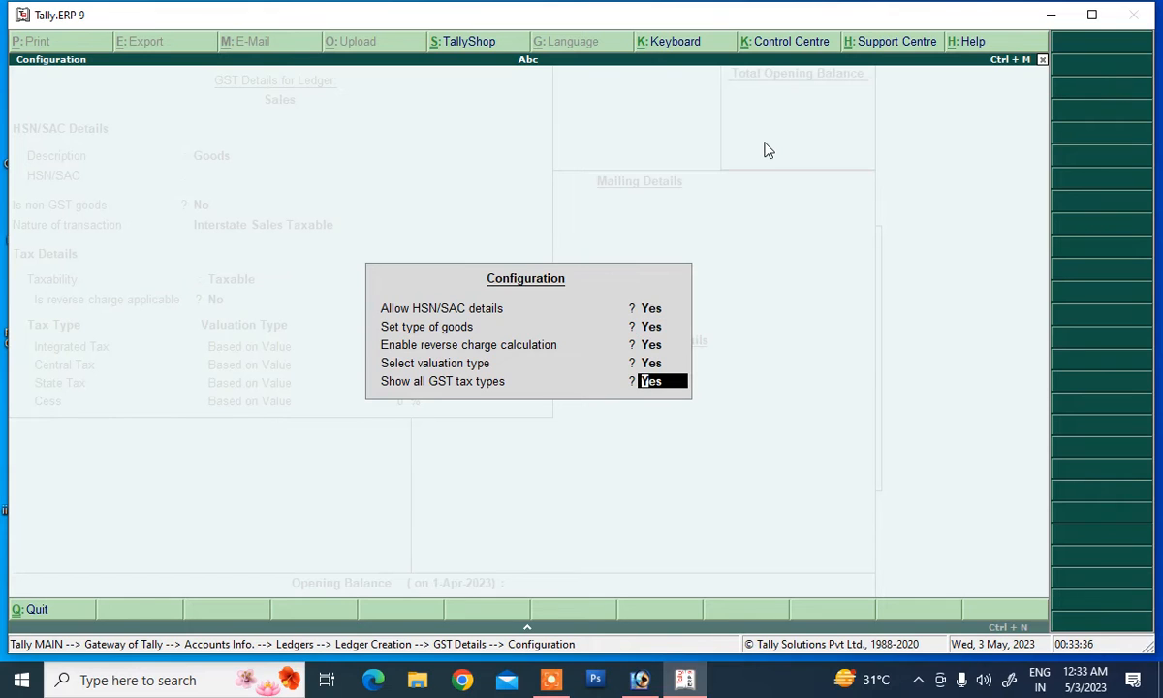
type("n")
key("Return")
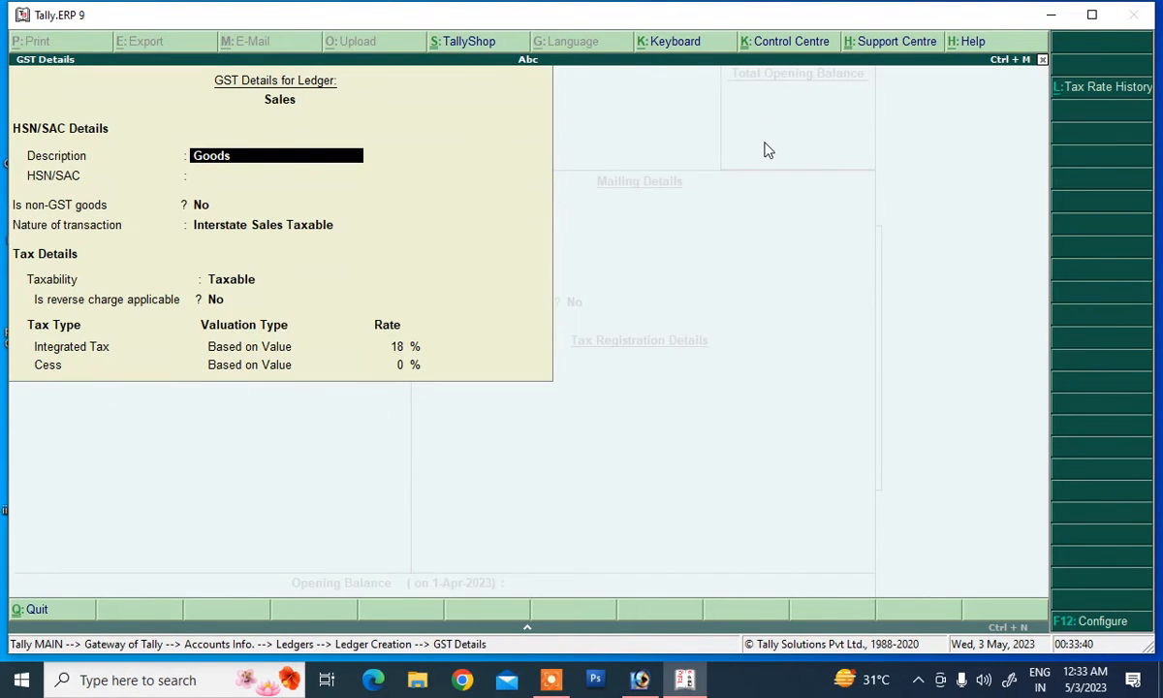
- Keep the Sales ledger's GST details as Goods, Interstate Sales Taxable and 18% integrated tax, and accept them
key("Return")
key("Return")
key("Return")
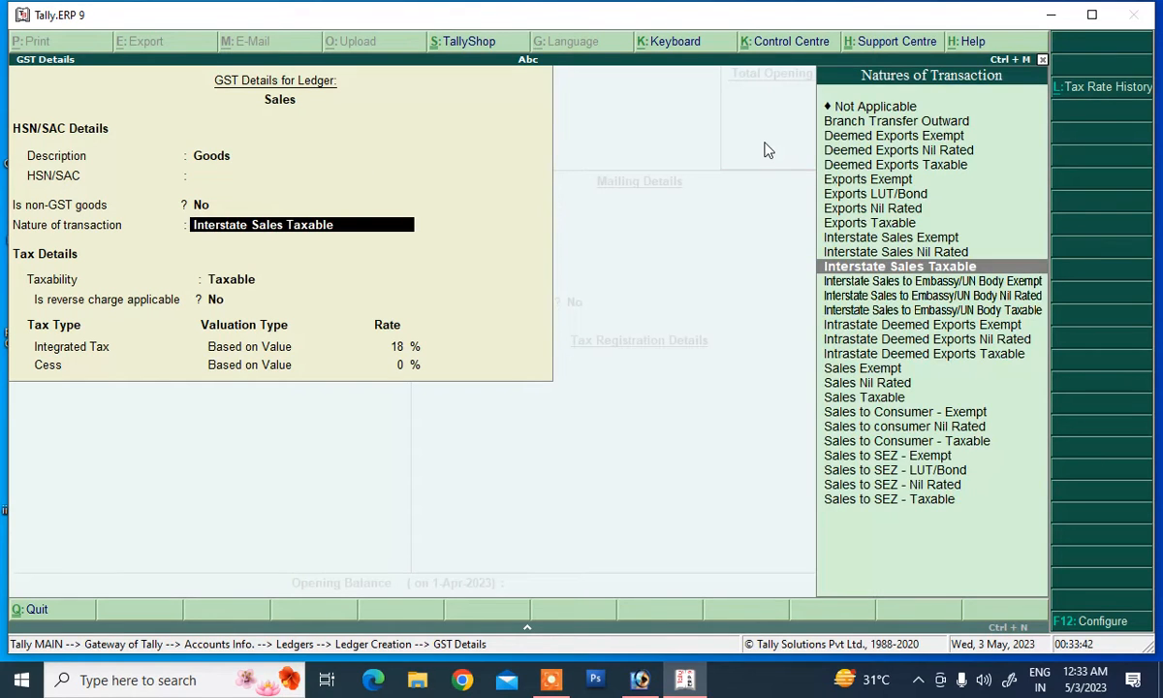
key("Return")
key("Return")
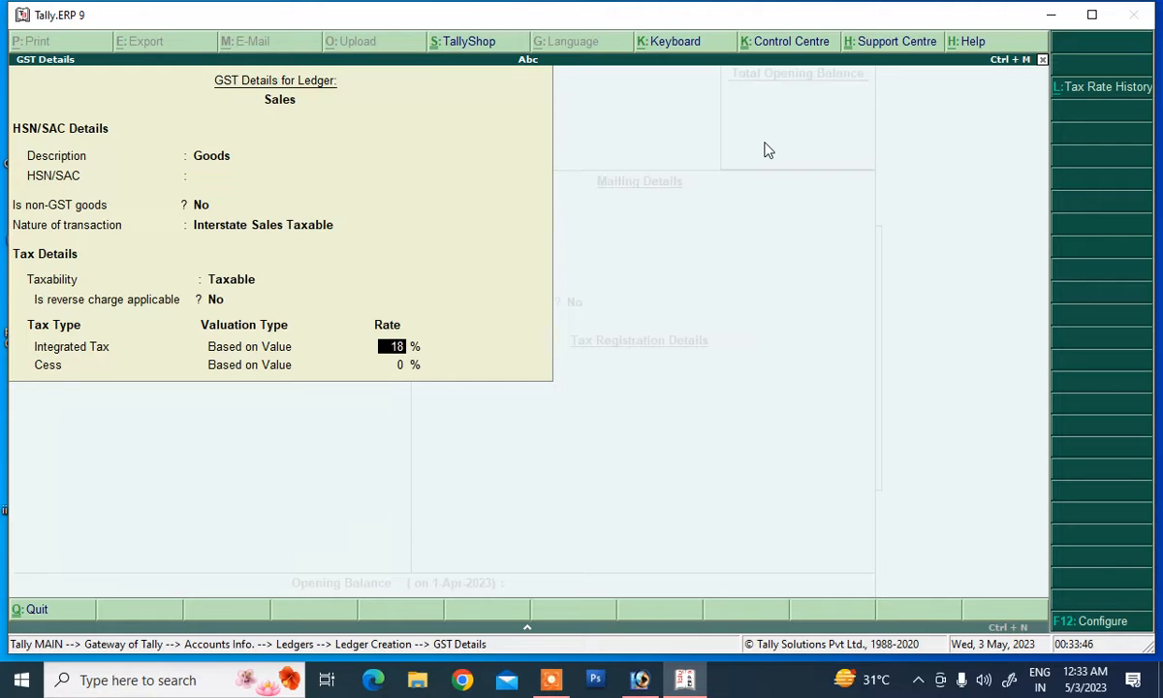
key("Return")
key("Return")
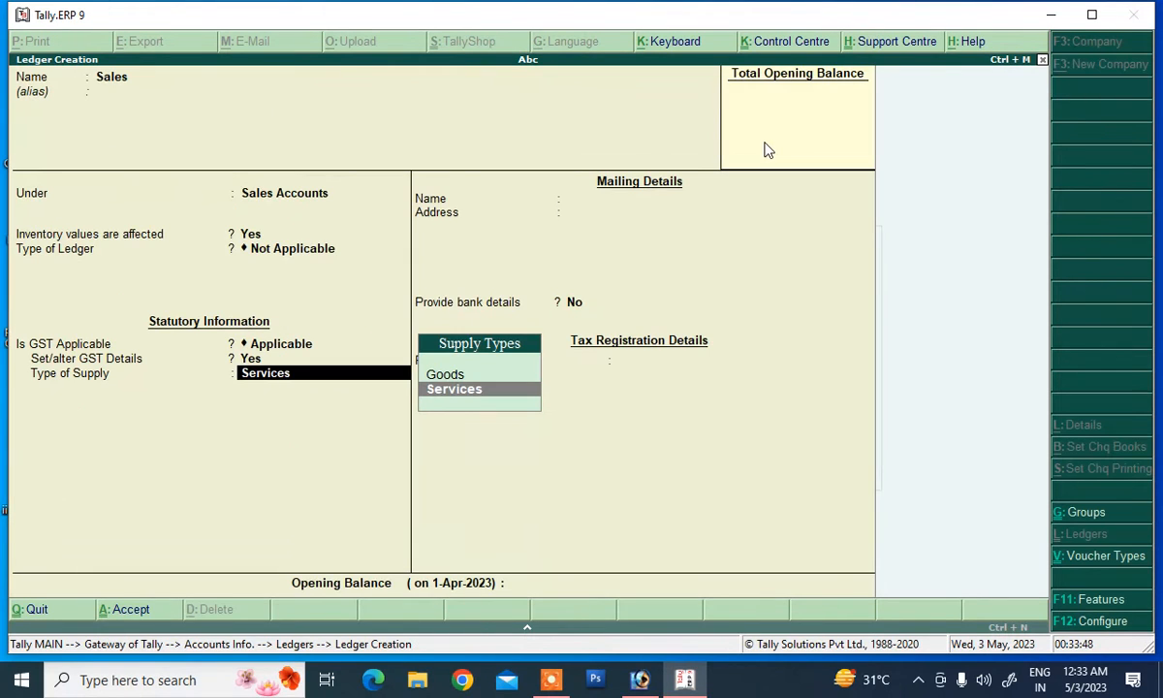
- Set the Sales ledger's type of supply to Goods, keep bank details off, and save the ledger
key("Up")
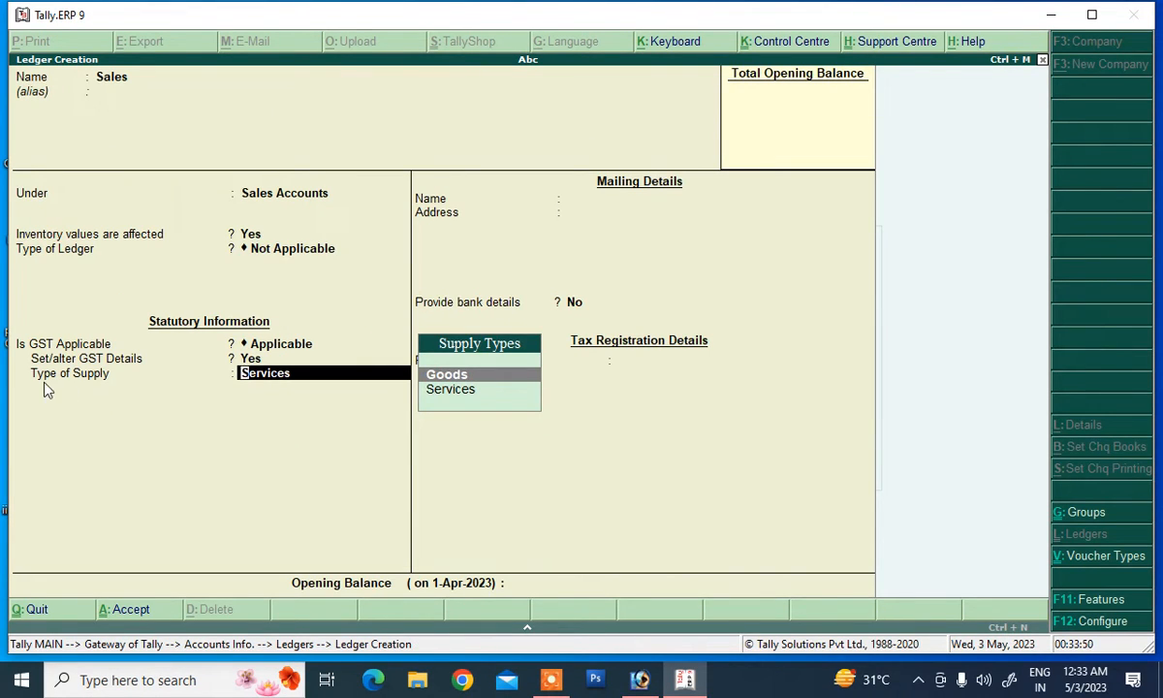
left_click(449, 376)
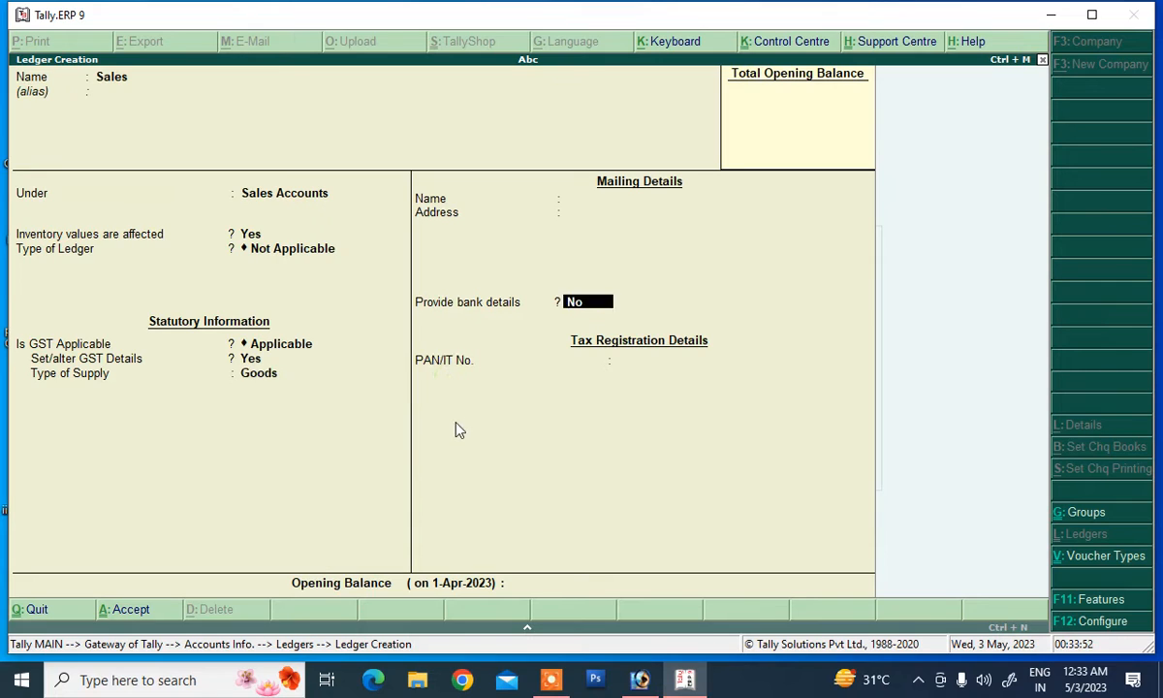
key("Return")
key("Return")
key("Return")
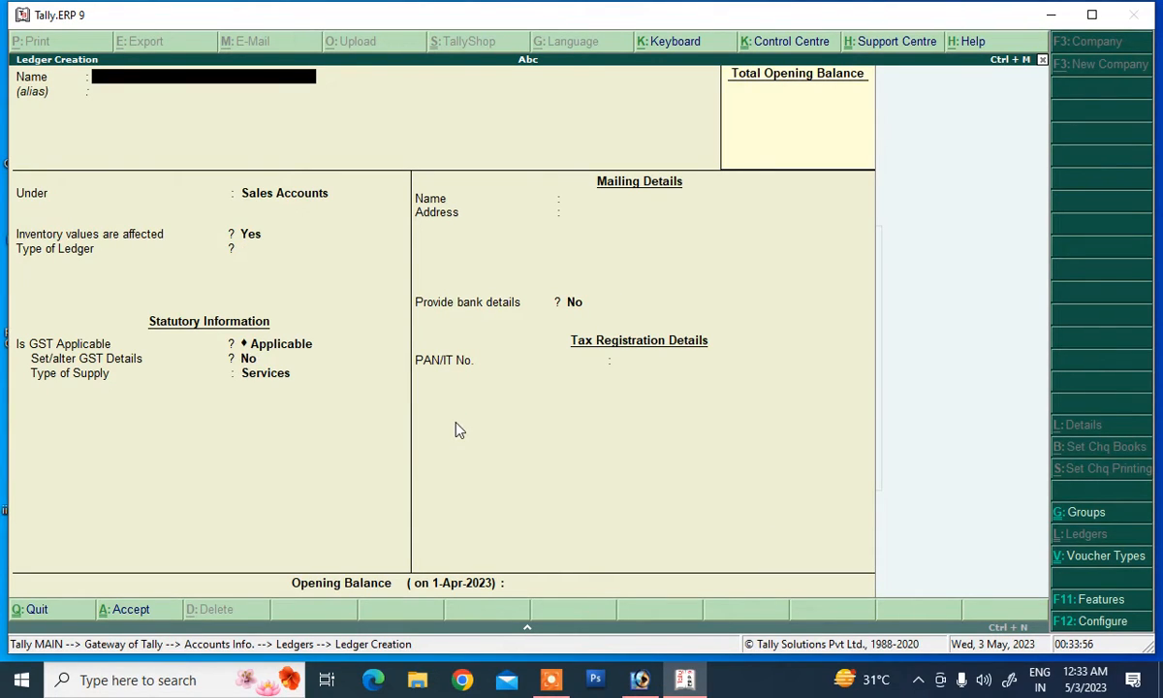
type("Igst @18 %")
key("Return")
key("Return")
type("D")
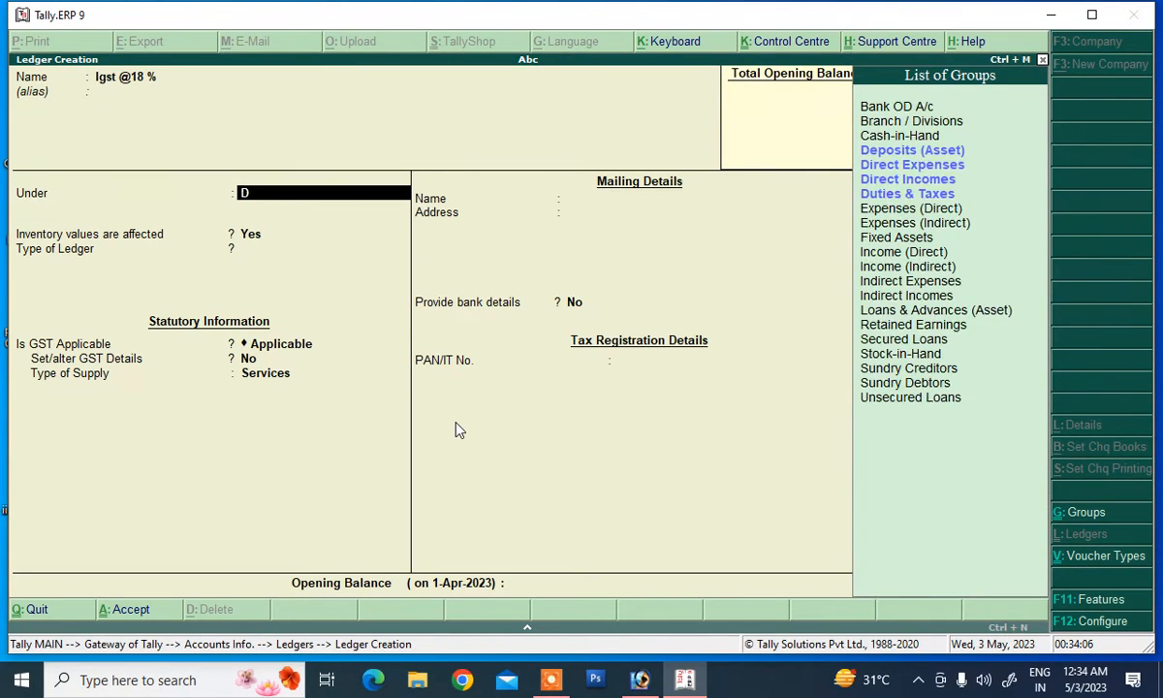
key("Down")
key("Down")
key("Down")
key("Down")
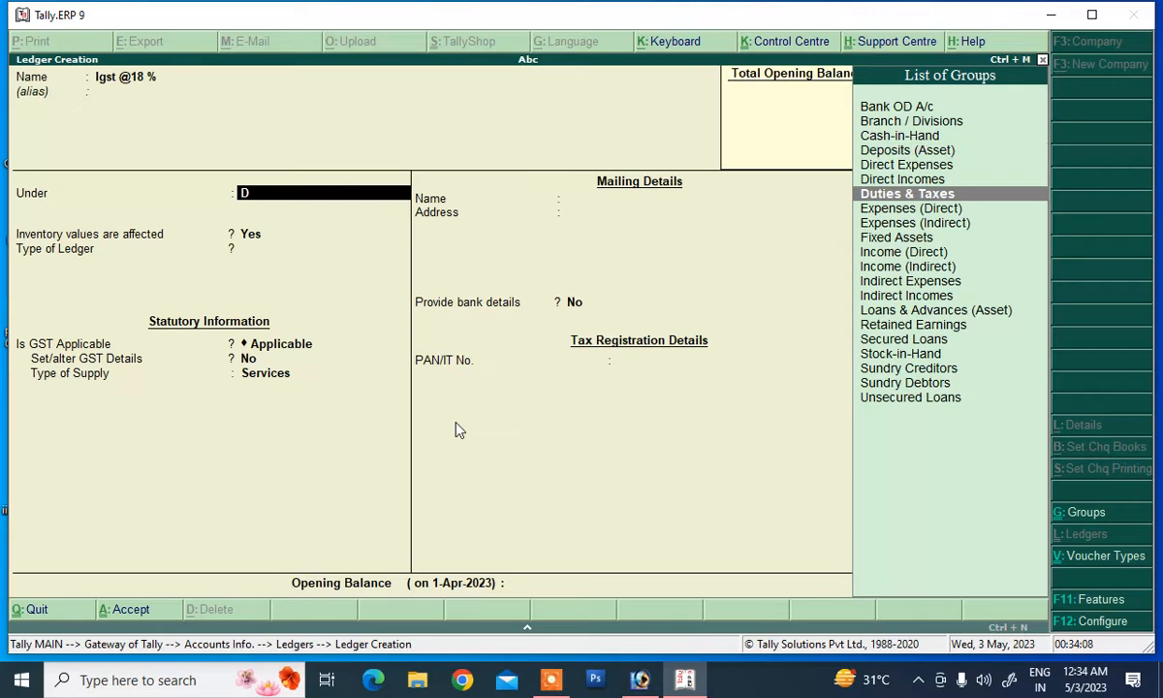
key("Return")
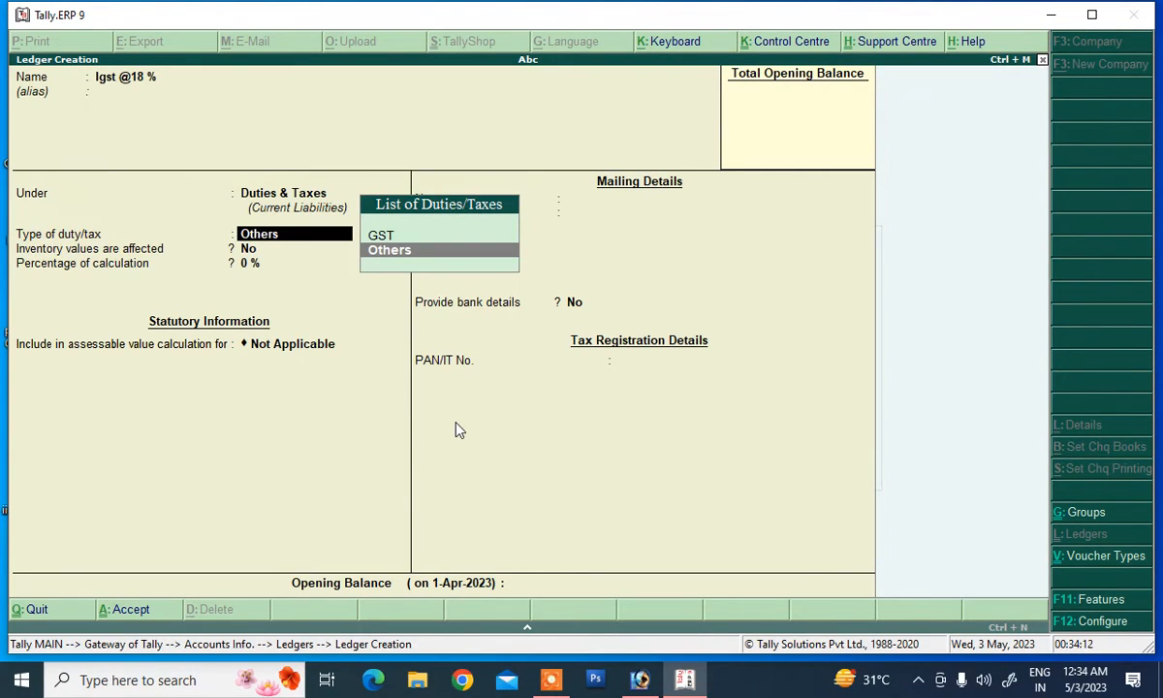
key("Up")
key("Return")
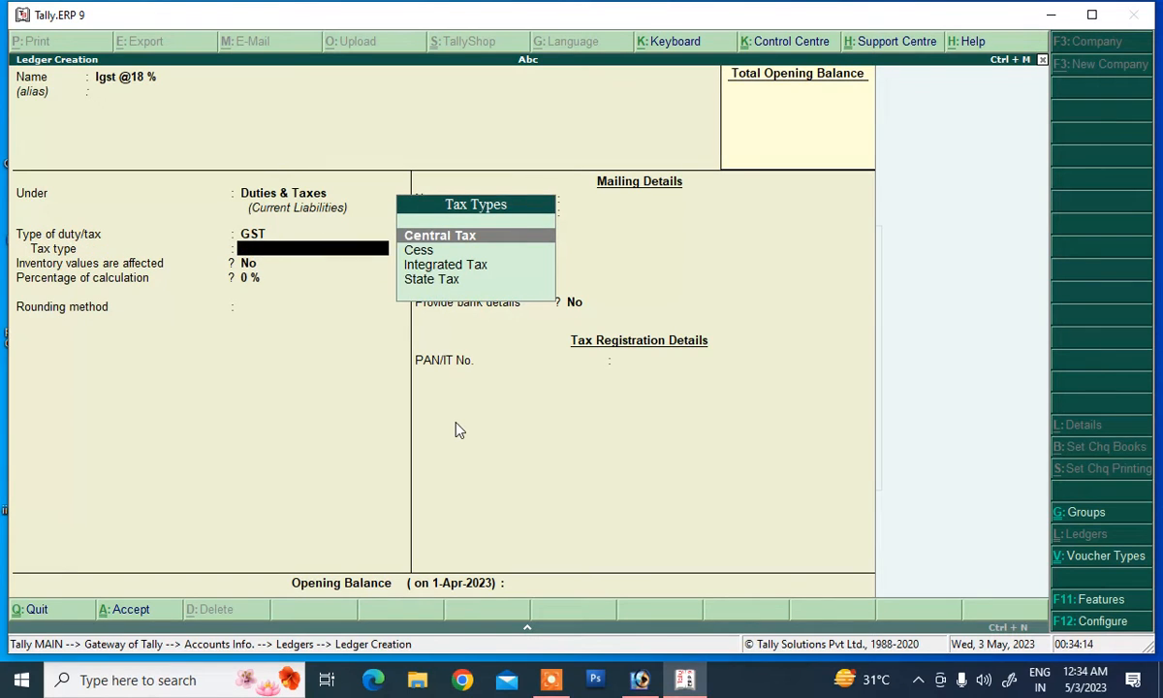
key("Down")
key("Down")
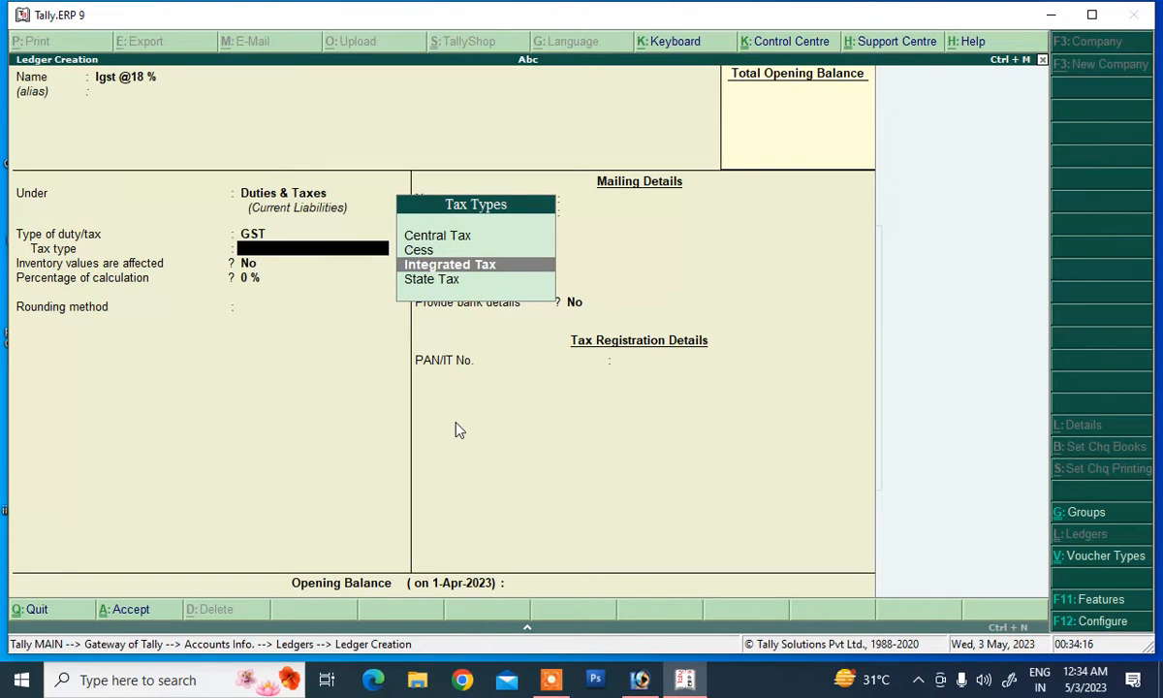
key("Return")
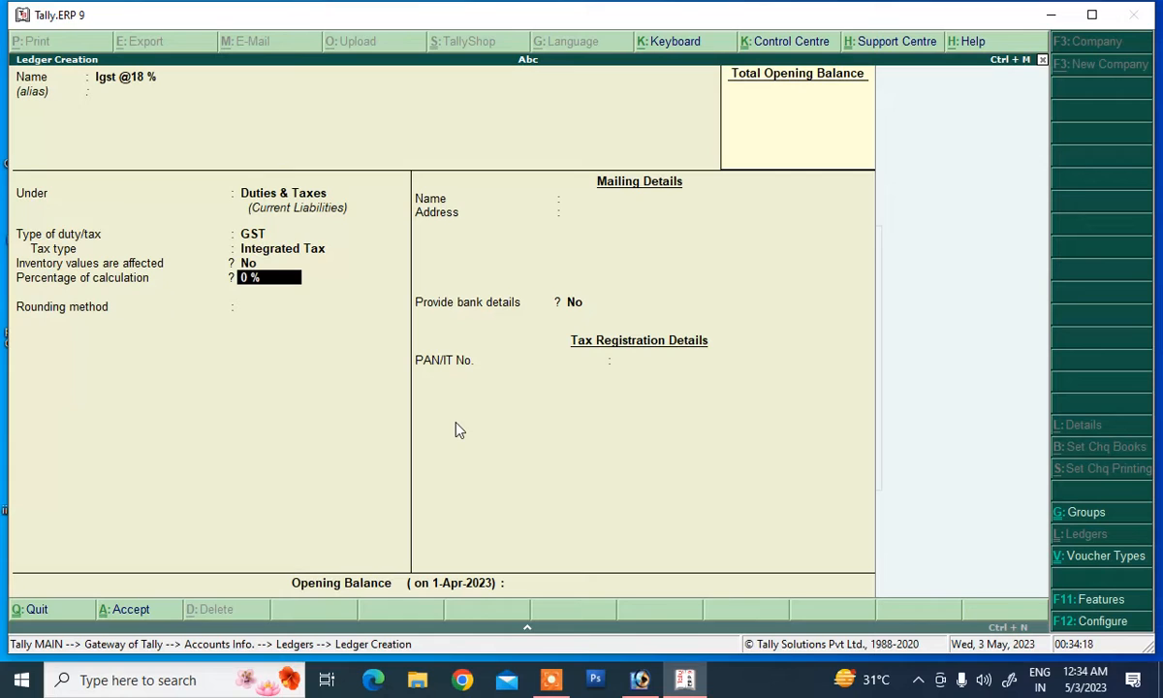
type("18")
key("Return")
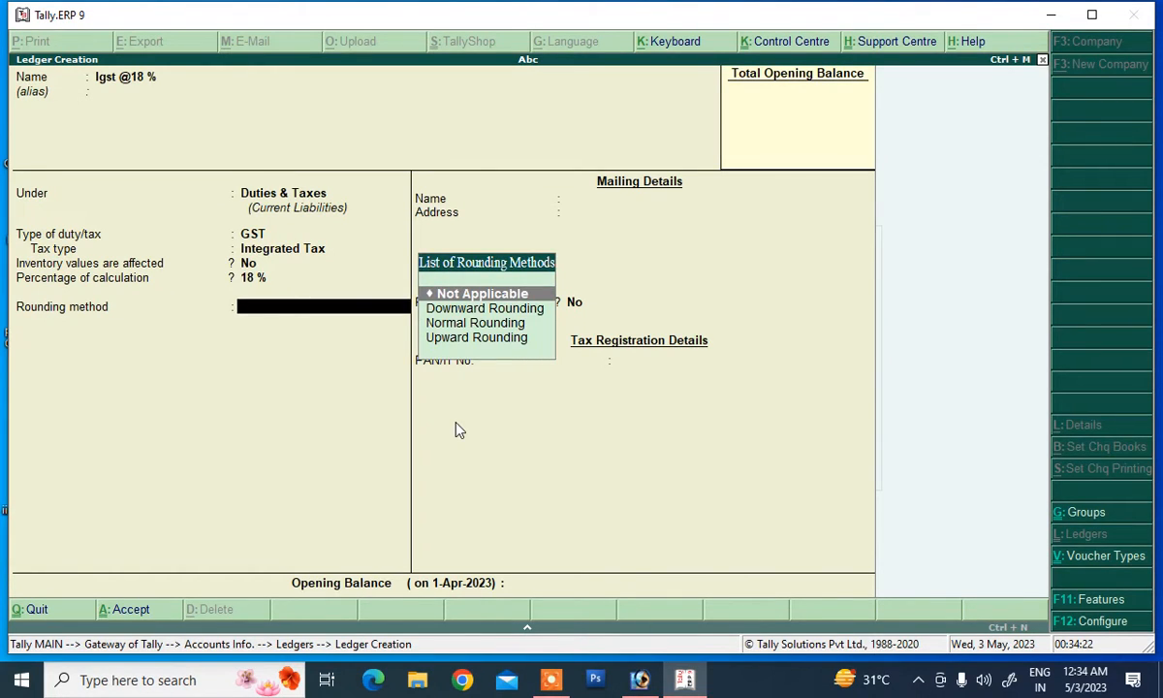
key("Down")
key("Down")
key("Return")
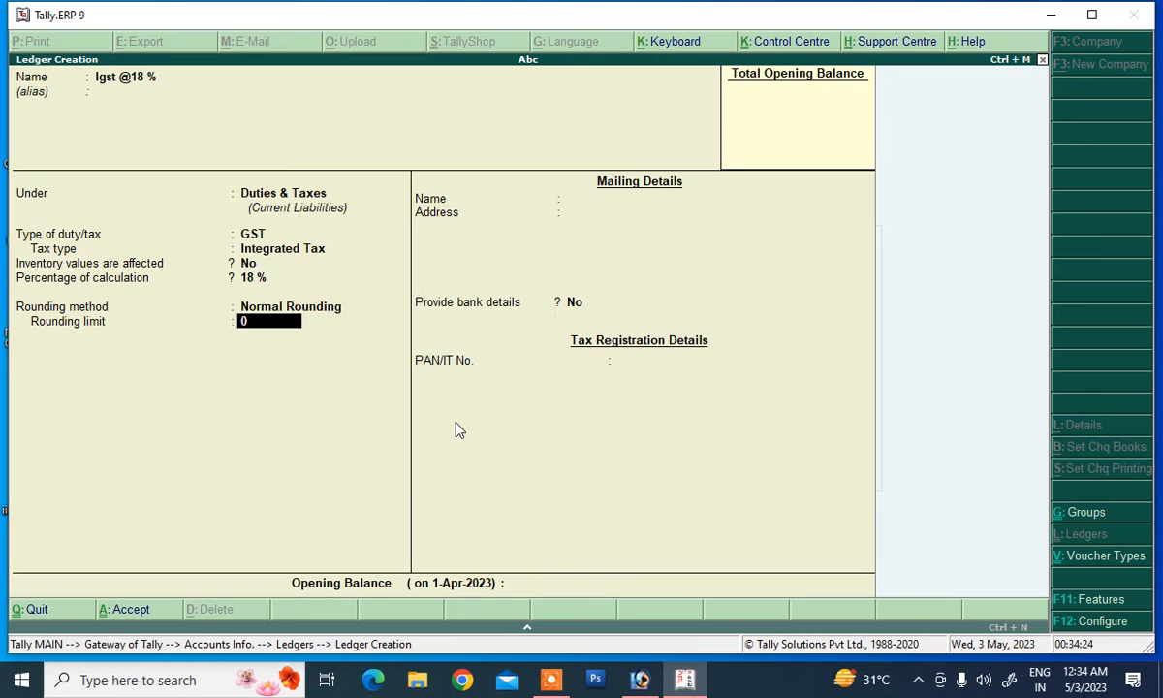
key("Return")
key("Return")
key("Return")
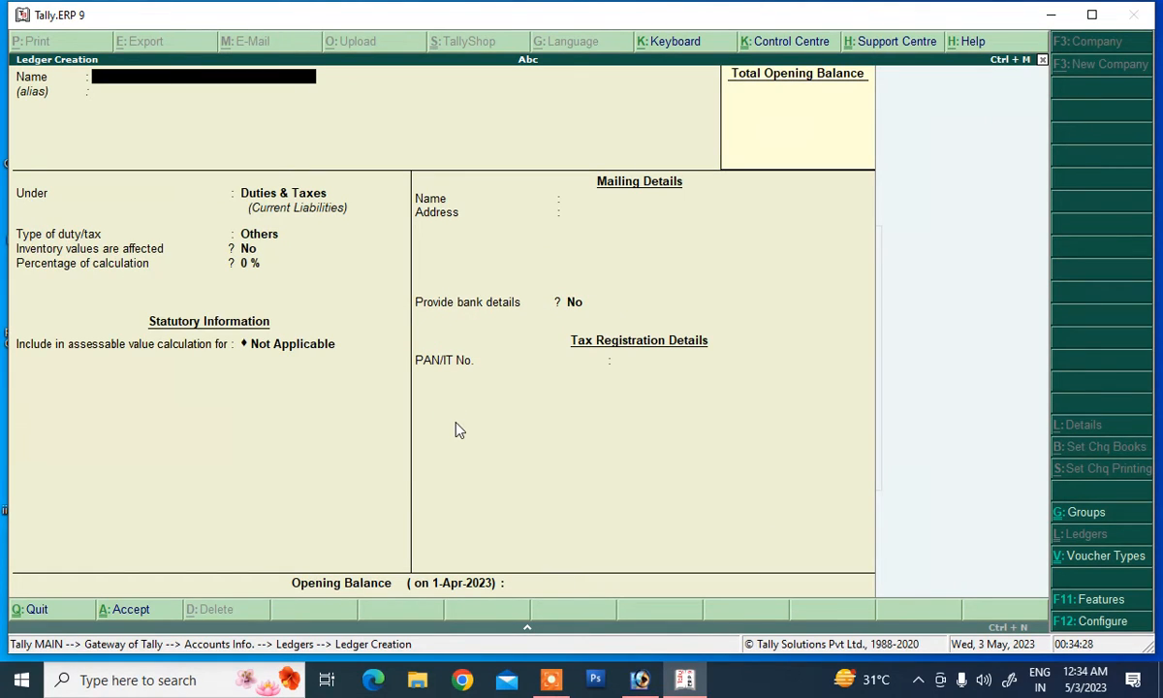
- Start a new party ledger with the customer's full name and place it under Sundry Debtors
type("Anil Kuma")
key("Return")
key("Return")
type("S")
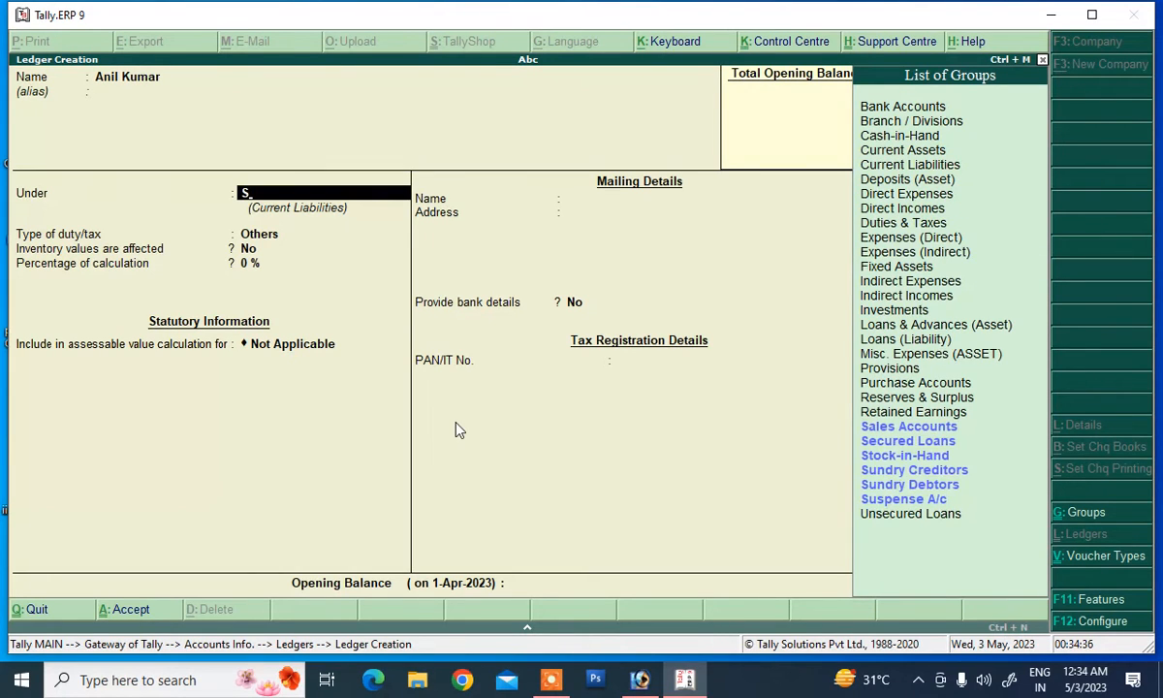
key("Down")
key("Down")
key("Down")
key("Down")
key("Down")
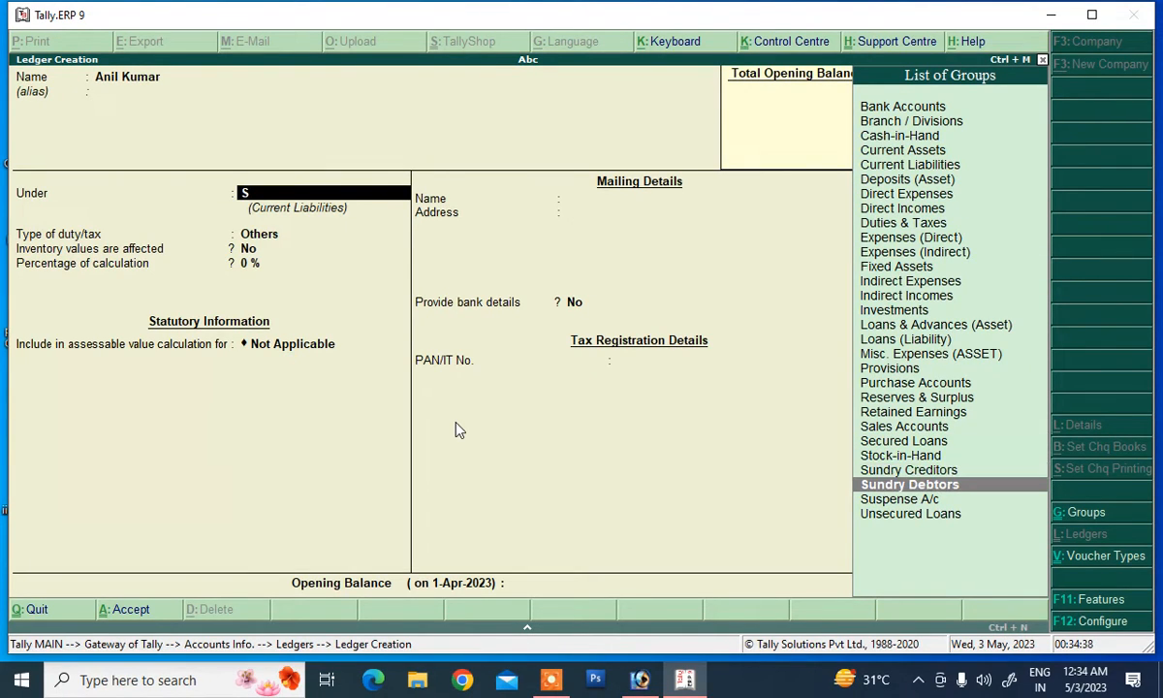
key("Return")
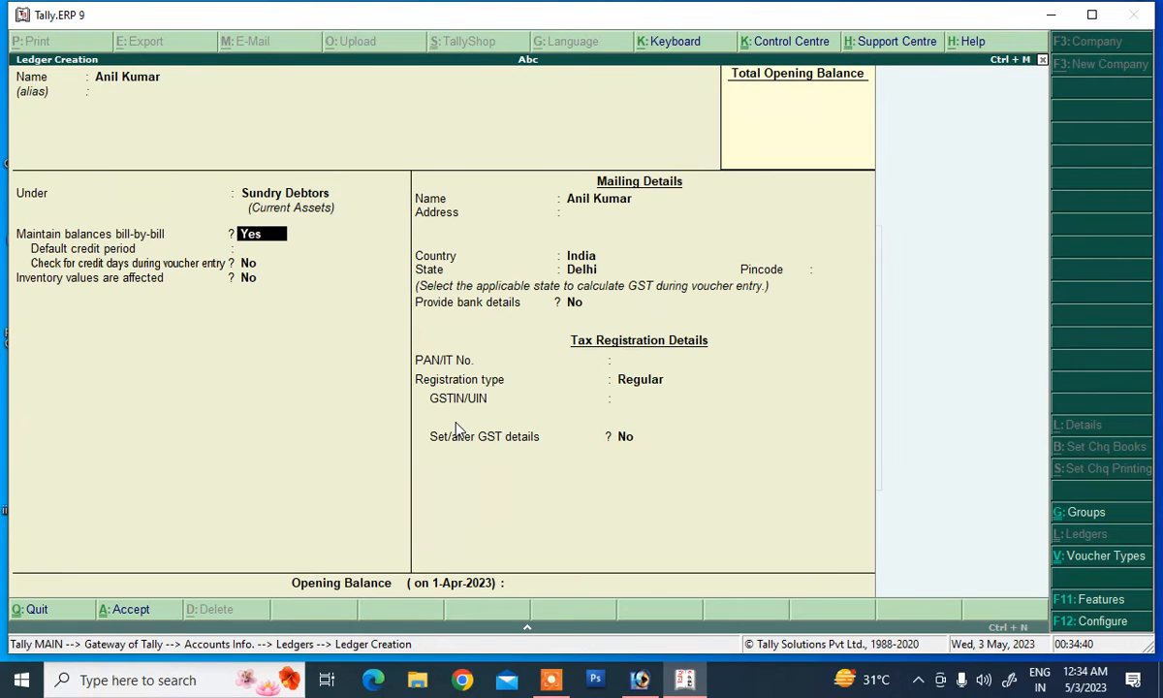
- Keep bill-by-bill balances on, credit days checking off and inventory values unaffected for the customer ledger
key("Return")
key("Return")
key("Return")
key("Return")
key("Return")
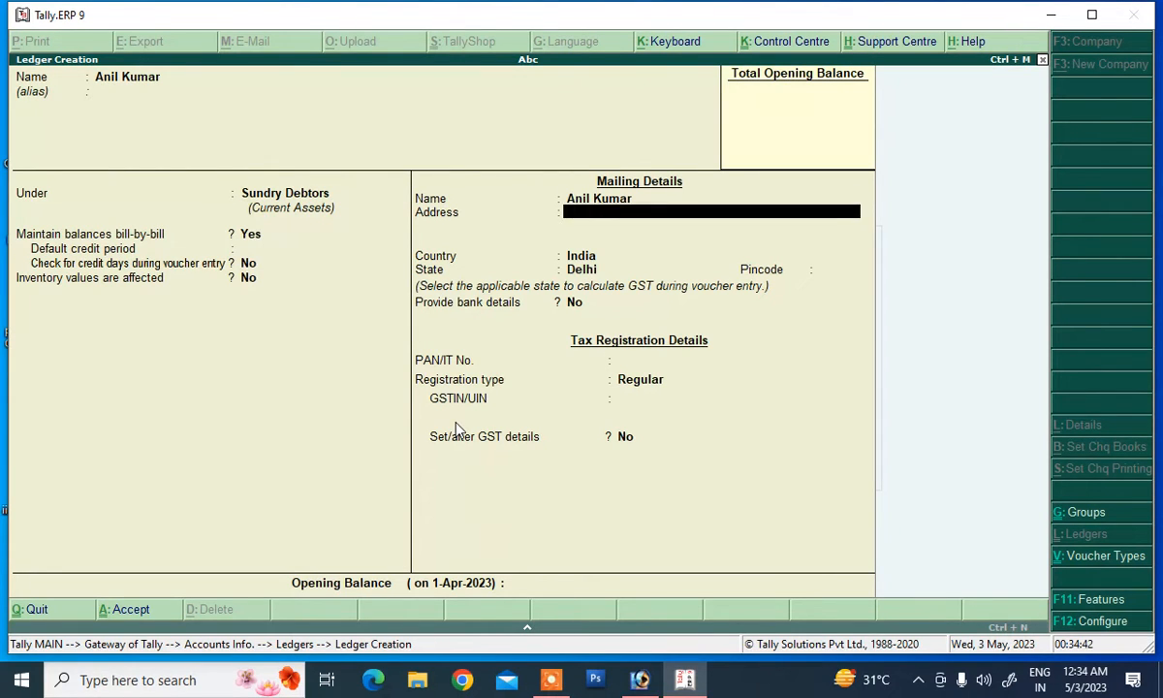
- Leave the customer's address blank and set the state in the mailing details to Madhya Pradesh
key("Return")
key("Return")
key("Return")
key("Return")
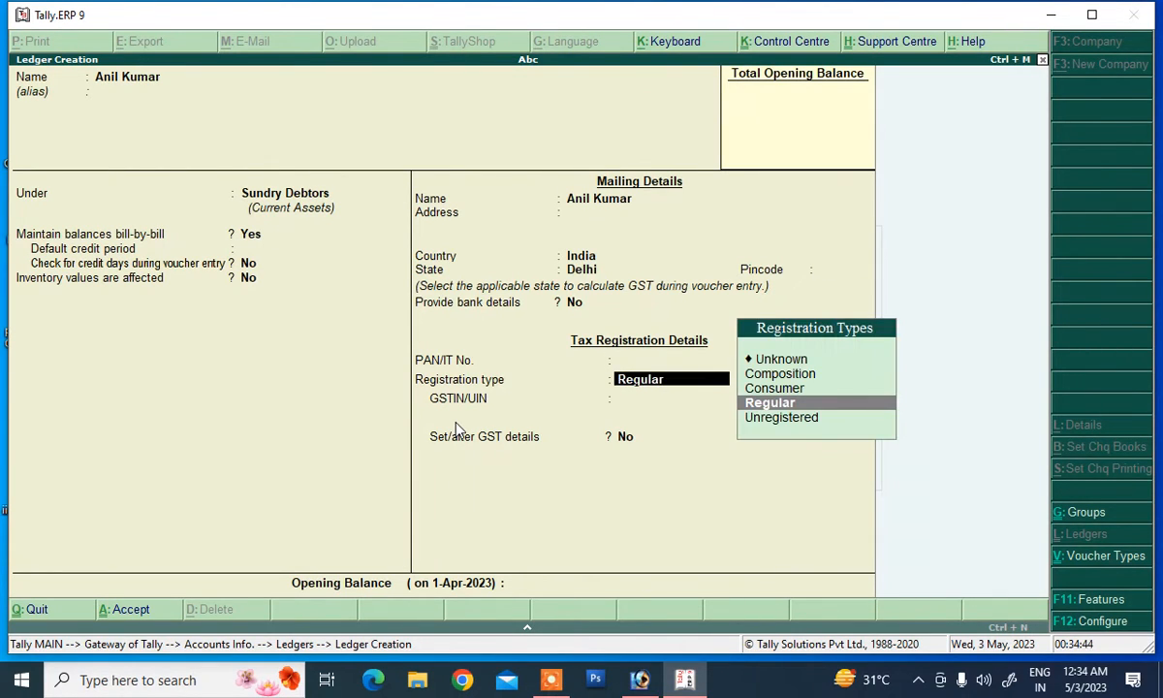
key("BackSpace")
key("BackSpace")
key("BackSpace")
key("BackSpace")
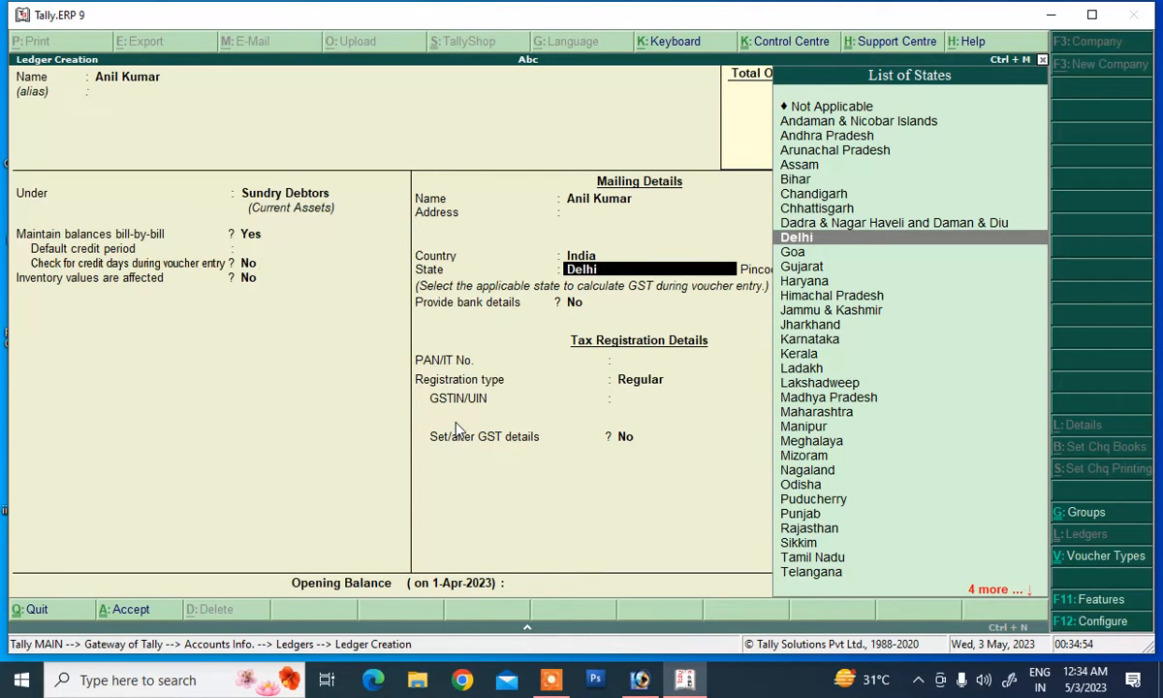
type("m")
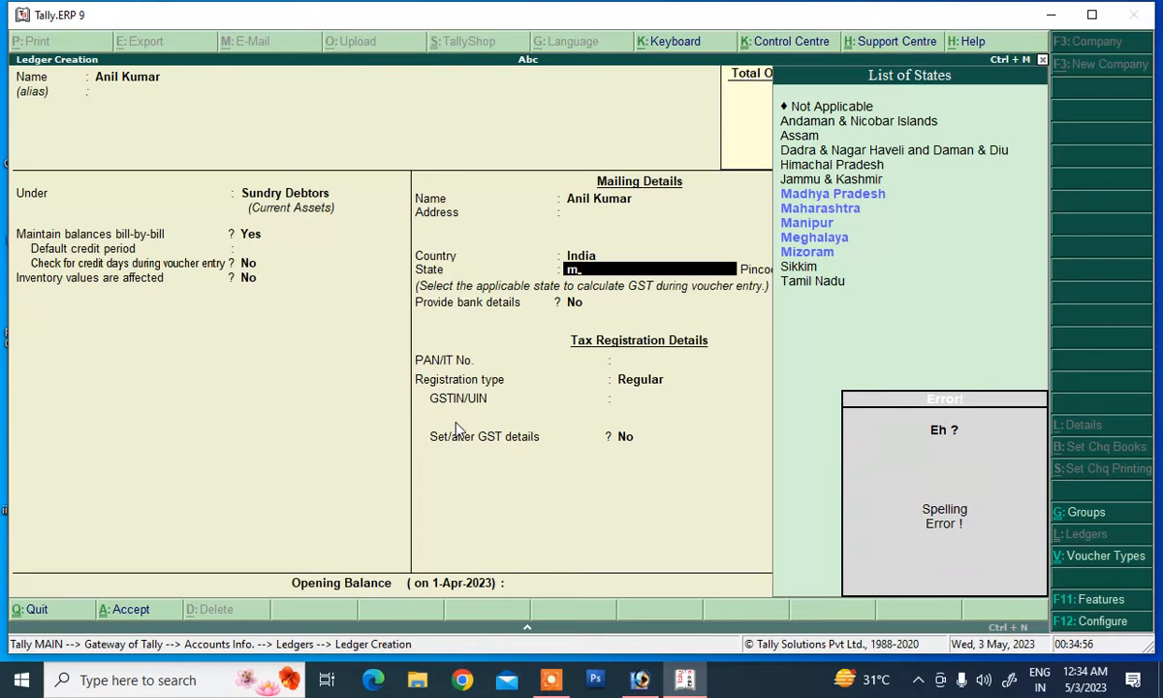
key("Down")
key("Down")
key("Up")
key("Return")
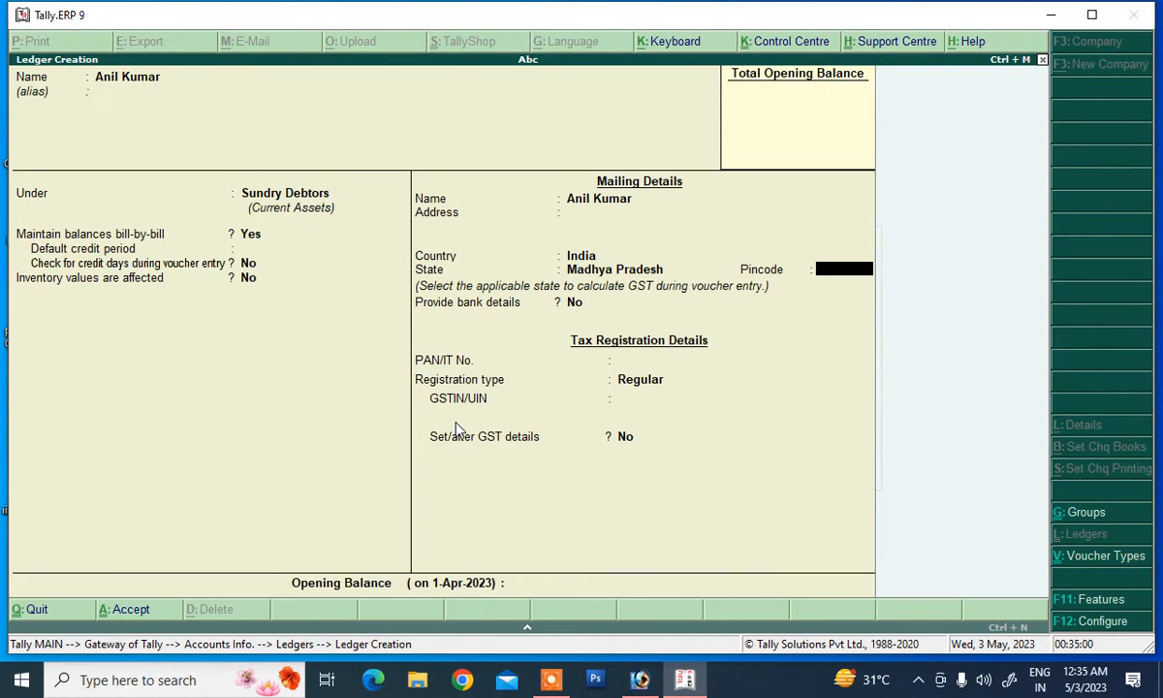
- Enter the customer's pincode, leave bank details off and PAN blank, and keep the registration type as Regular
type("84500")
key("Return")
key("Return")
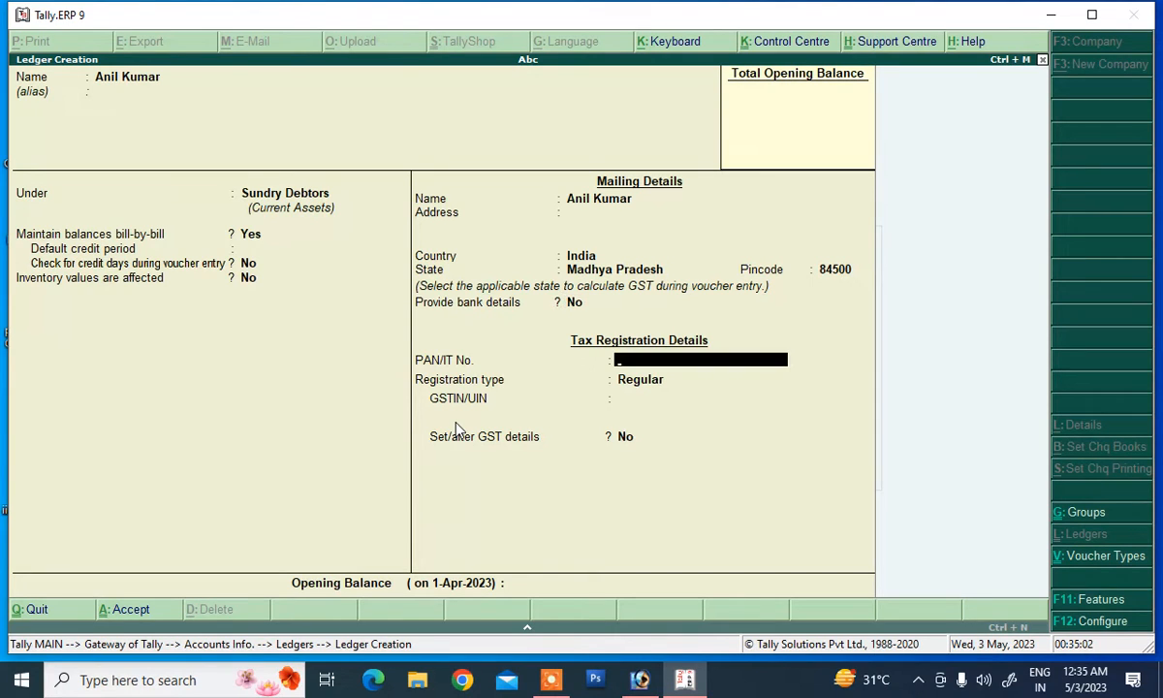
key("Return")
key("Return")
key("Return")
key("Return")
key("Return")
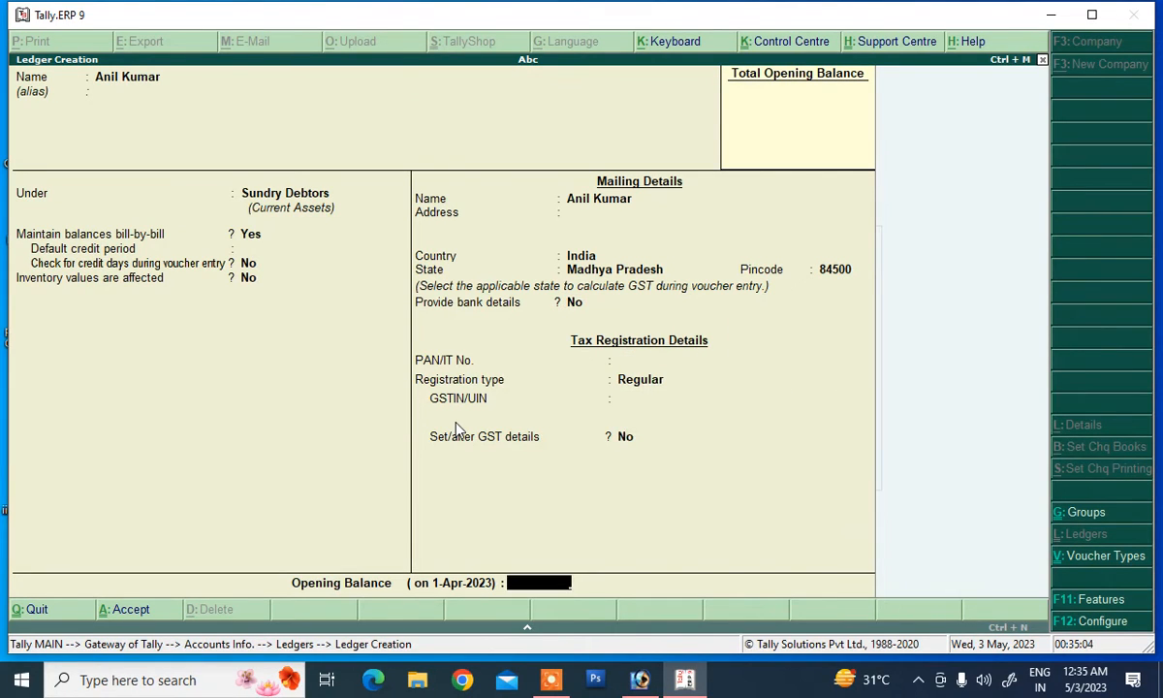
- Enter the customer's GSTIN/UIN, leave further GST details off, and save the customer ledger
key("BackSpace")
key("BackSpace")
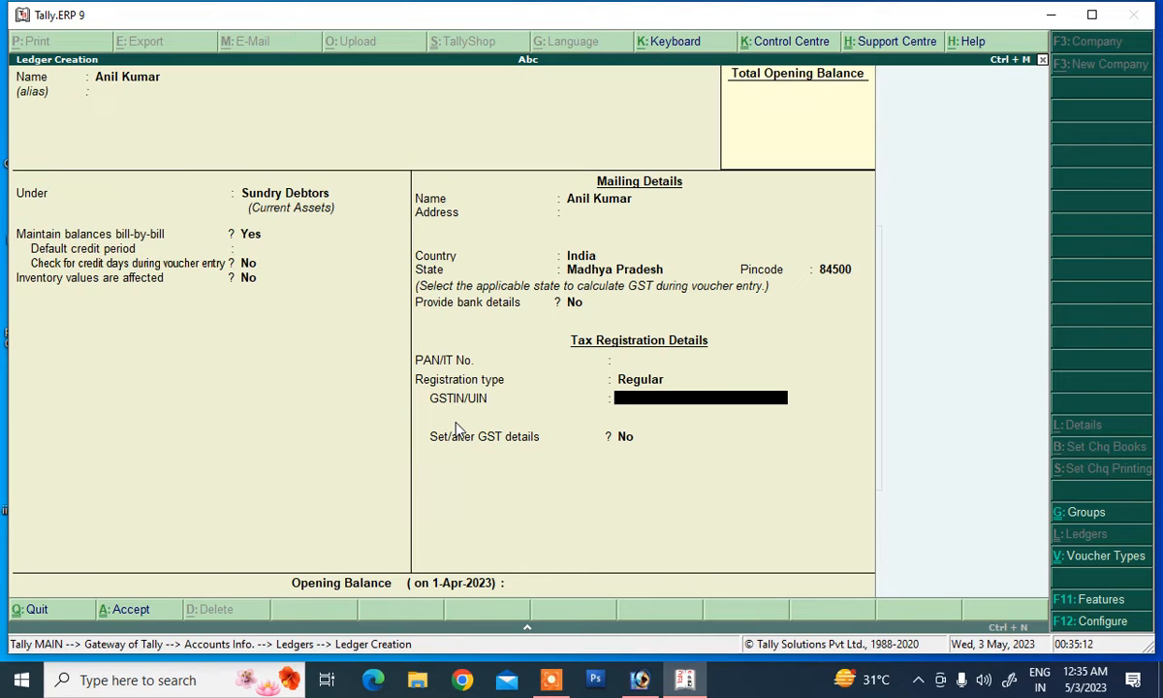
type("GHJGHJGHJ5456")
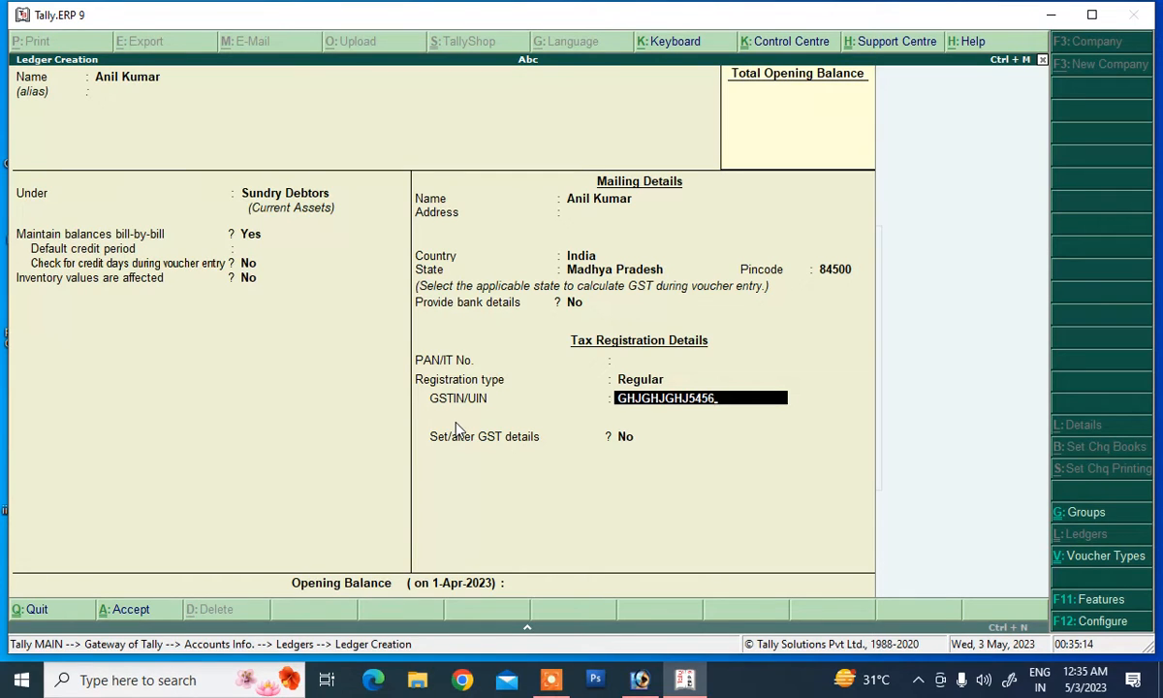
key("Return")
key("Return")
key("Return")
key("Return")
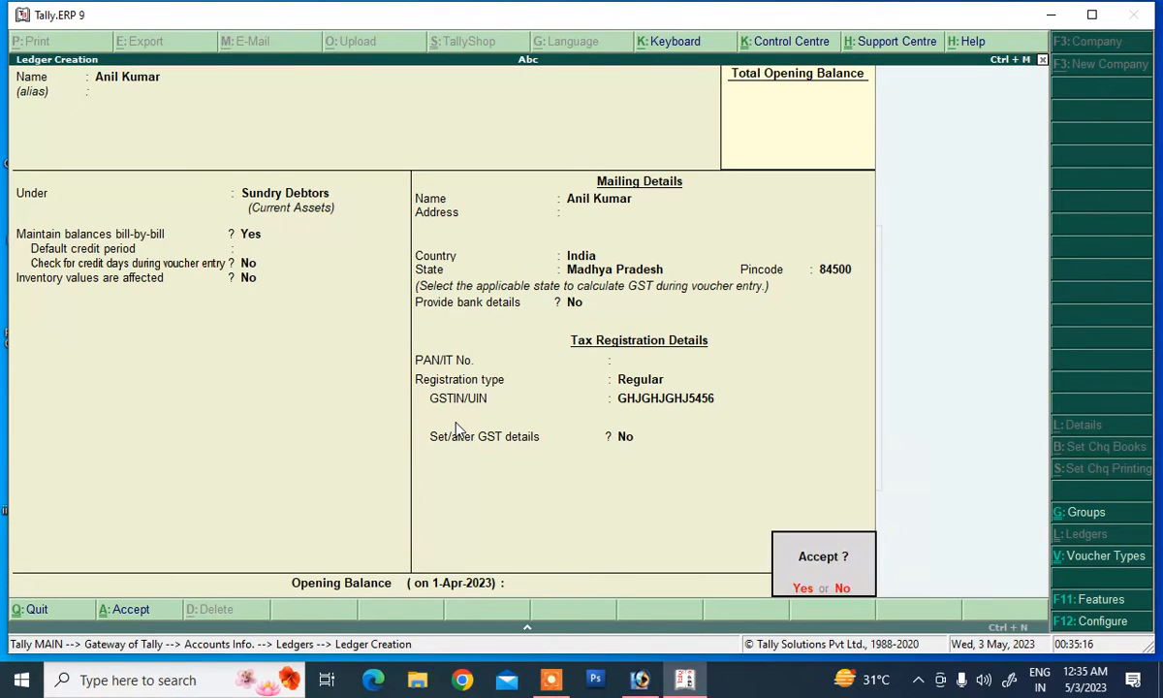
key("Return")
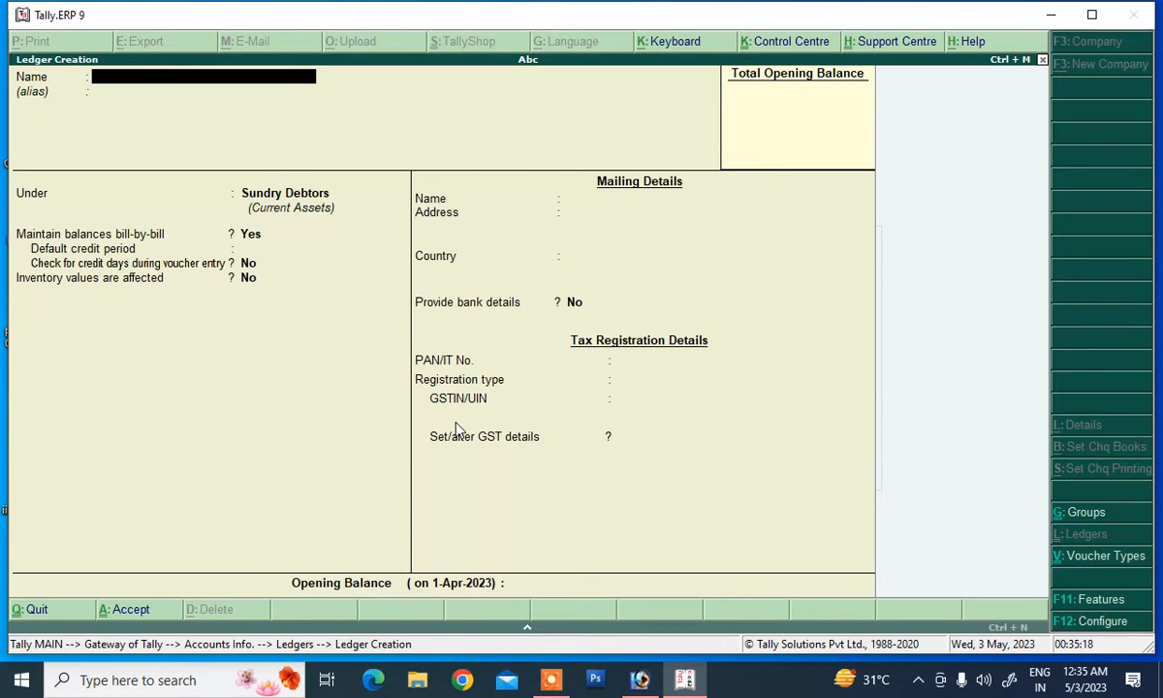
- Leave ledger creation and open the form for creating a new unit of measure under Inventory Info
key("Escape")
key("Return")
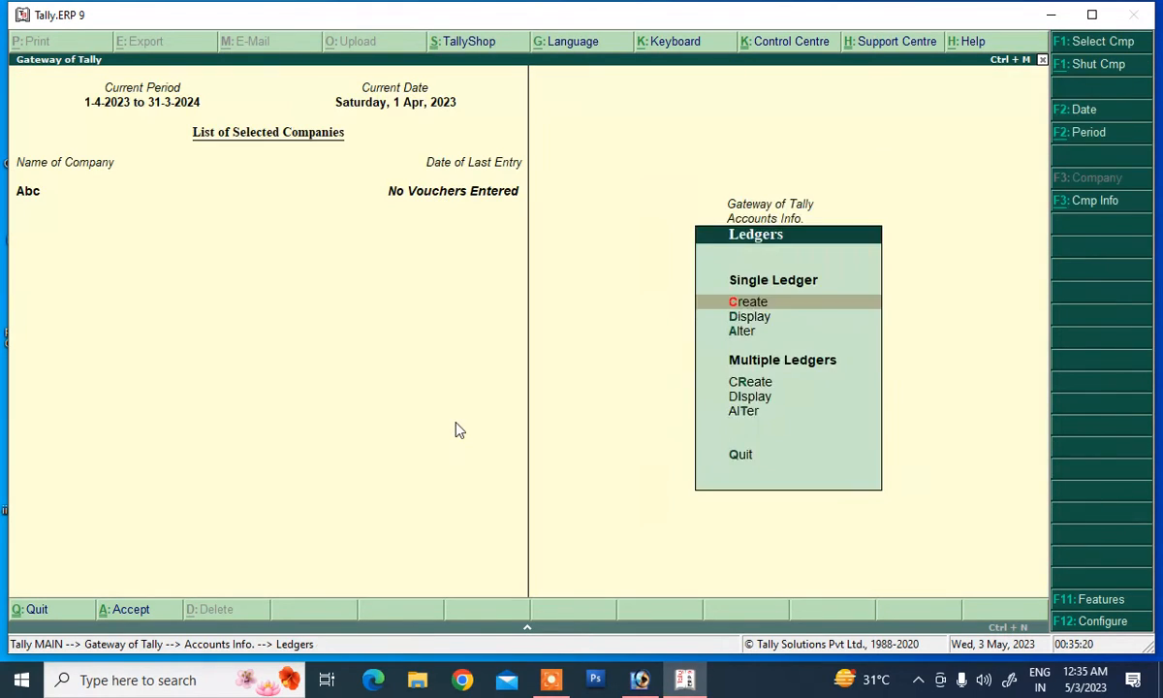
key("Escape")
key("Escape")
key("Down")
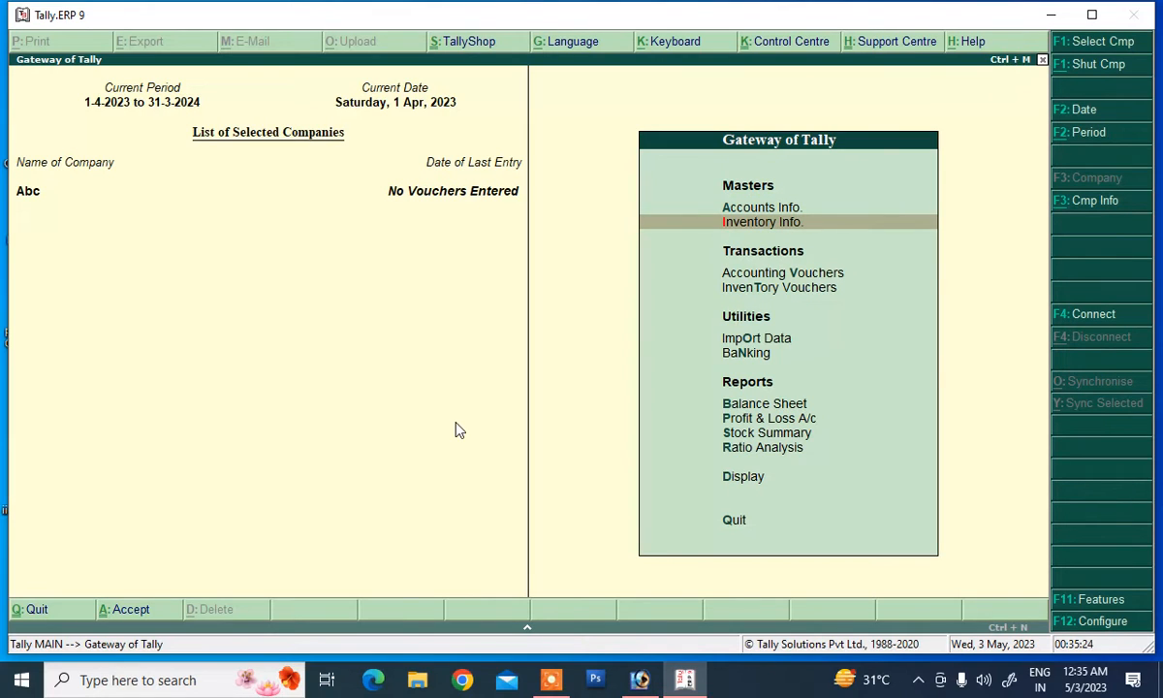
key("Return")
key("Down")
key("Down")
key("Down")
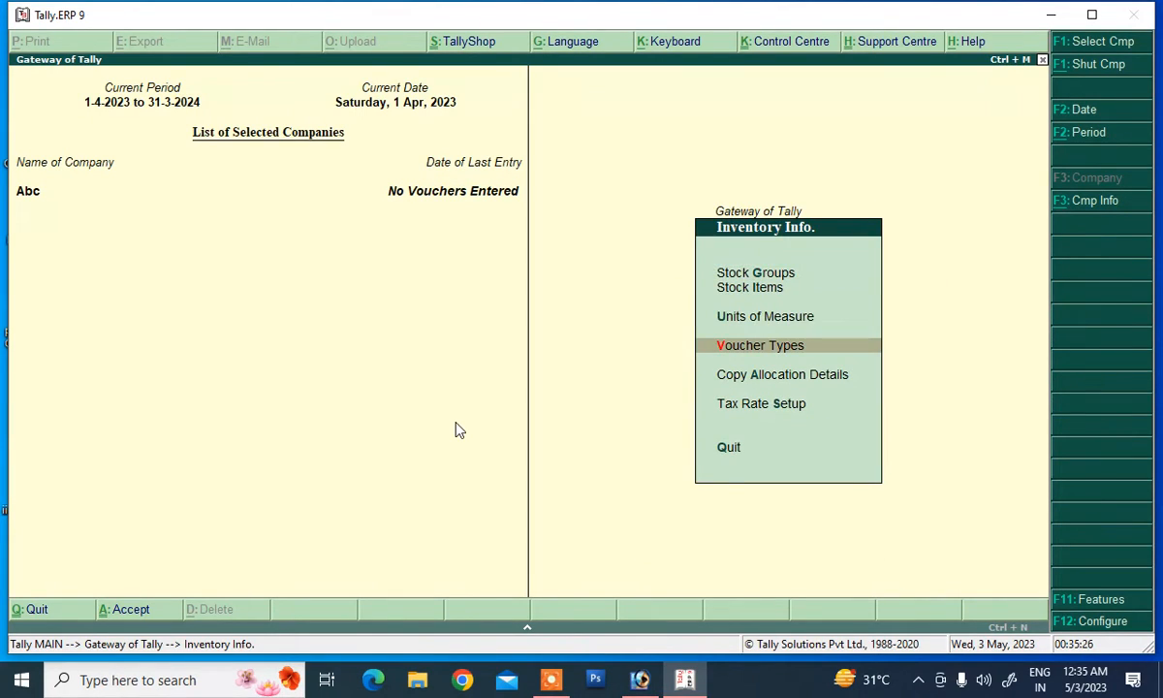
key("Up")
key("Return")
key("Return")
- Enter pc as the simple unit's symbol and Piece as its formal name
type("p")
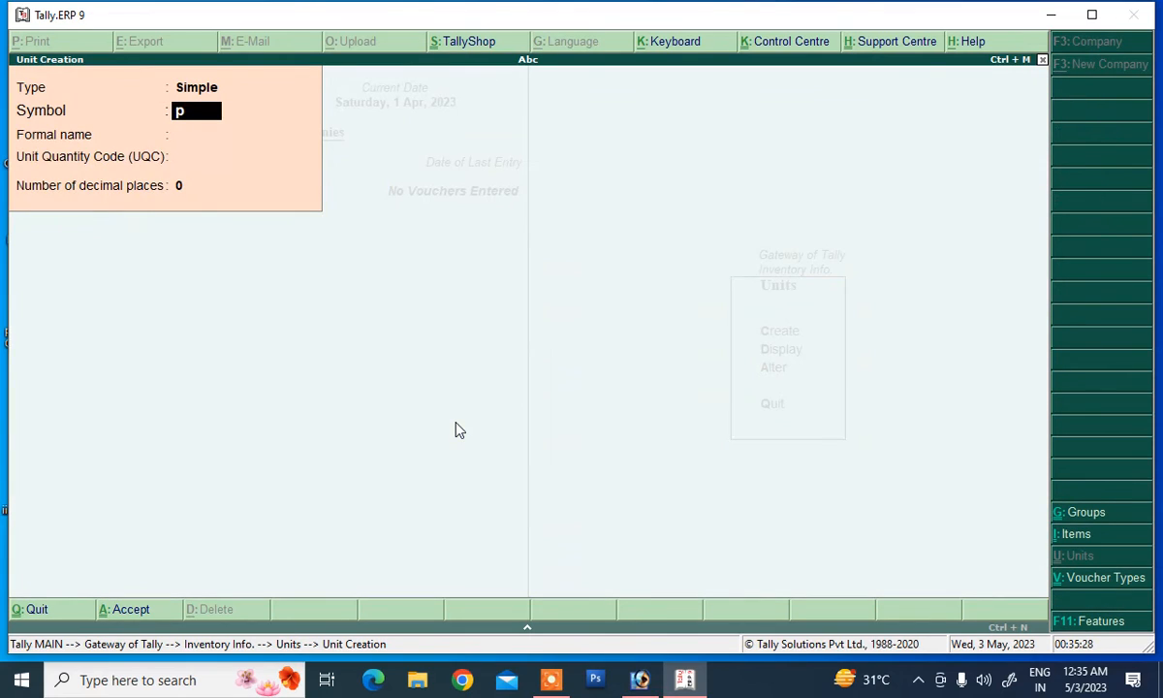
type("c")
key("Return")
type("Piece")
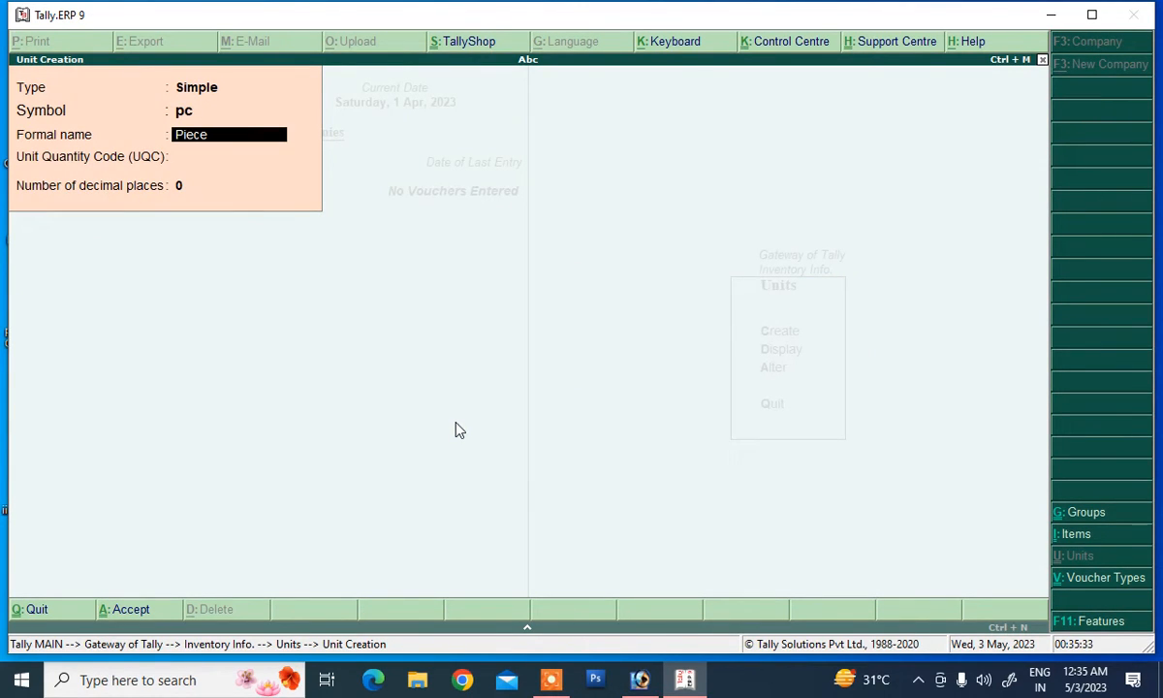
- Assign PCS-PIECES as the unit quantity code, keep 0 decimal places, and save the pc unit
key("Return")
key("Down")
key("Down")
key("Down")
key("Down")
key("Down")
key("Down")
key("Down")
key("Down")
key("Down")
key("Down")
key("Down")
key("Down")
key("Down")
key("Down")
key("Down")
key("Down")
key("Down")
key("Down")
key("Down")
key("Down")
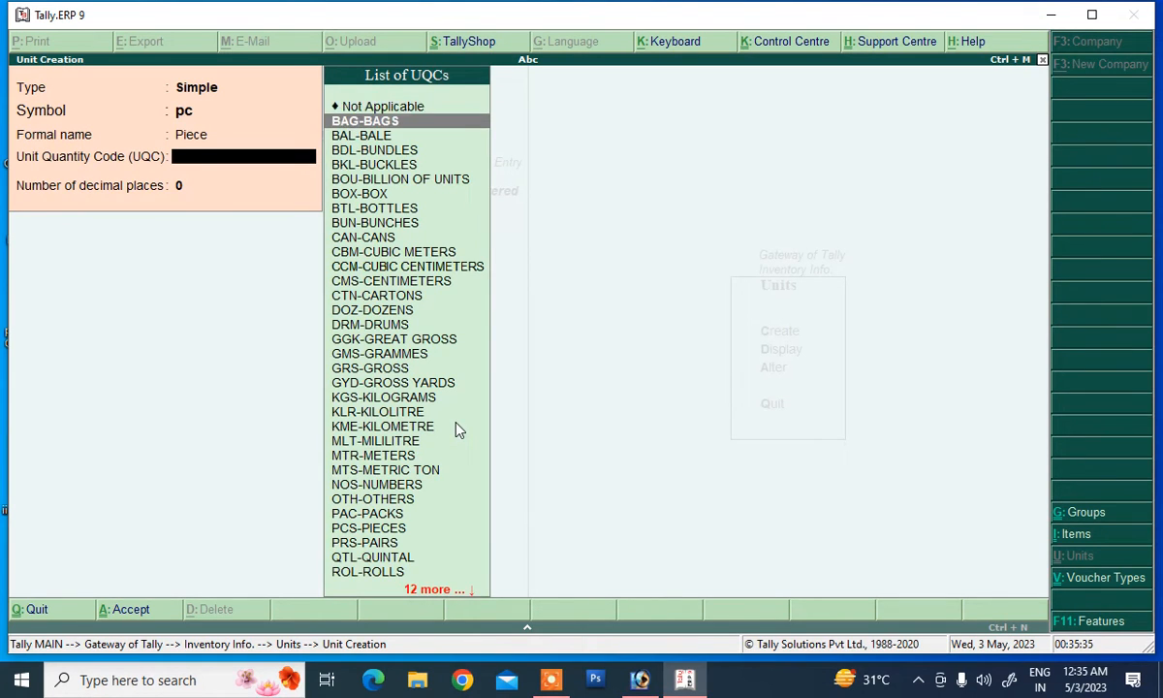
key("Down")
key("Down")
key("Down")
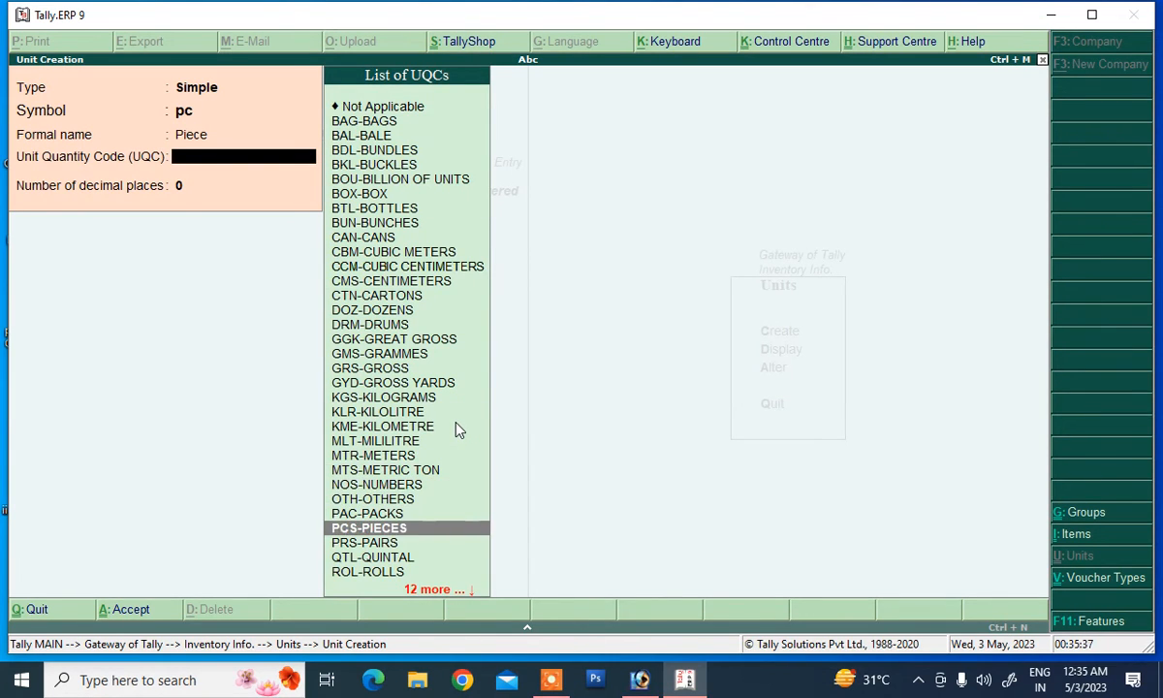
key("Return")
key("Return")
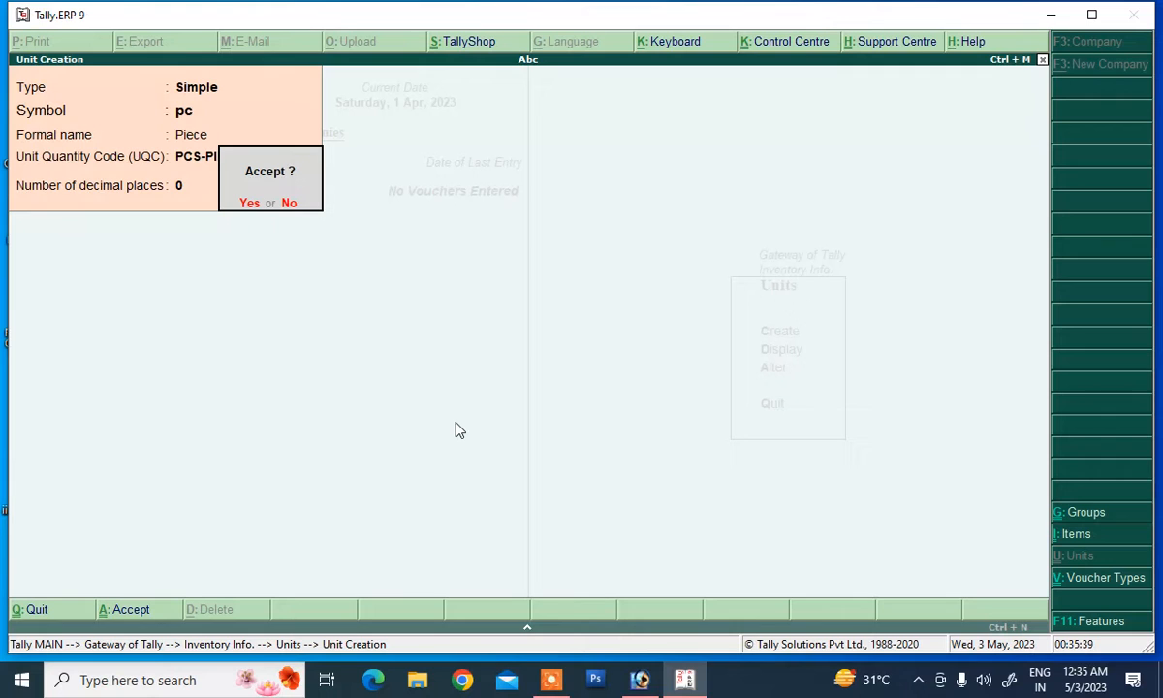
key("Return")
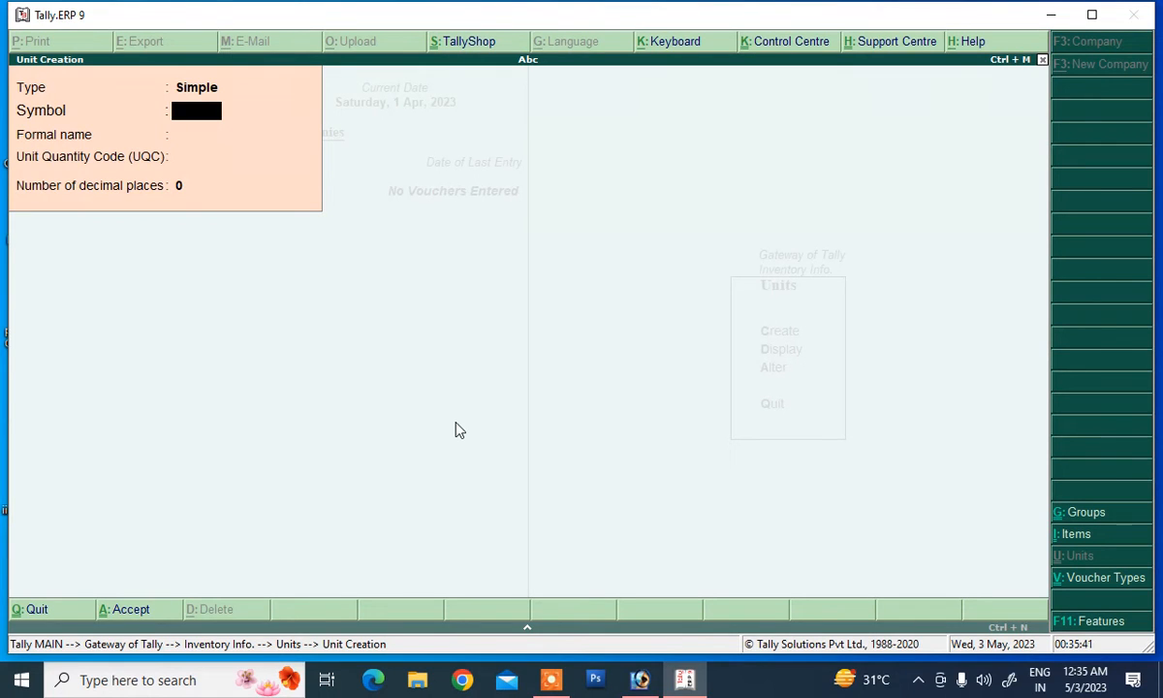
- Leave unit creation and open the form for creating a single stock group under Inventory Info
key("Escape")
key("Return")
key("Escape")
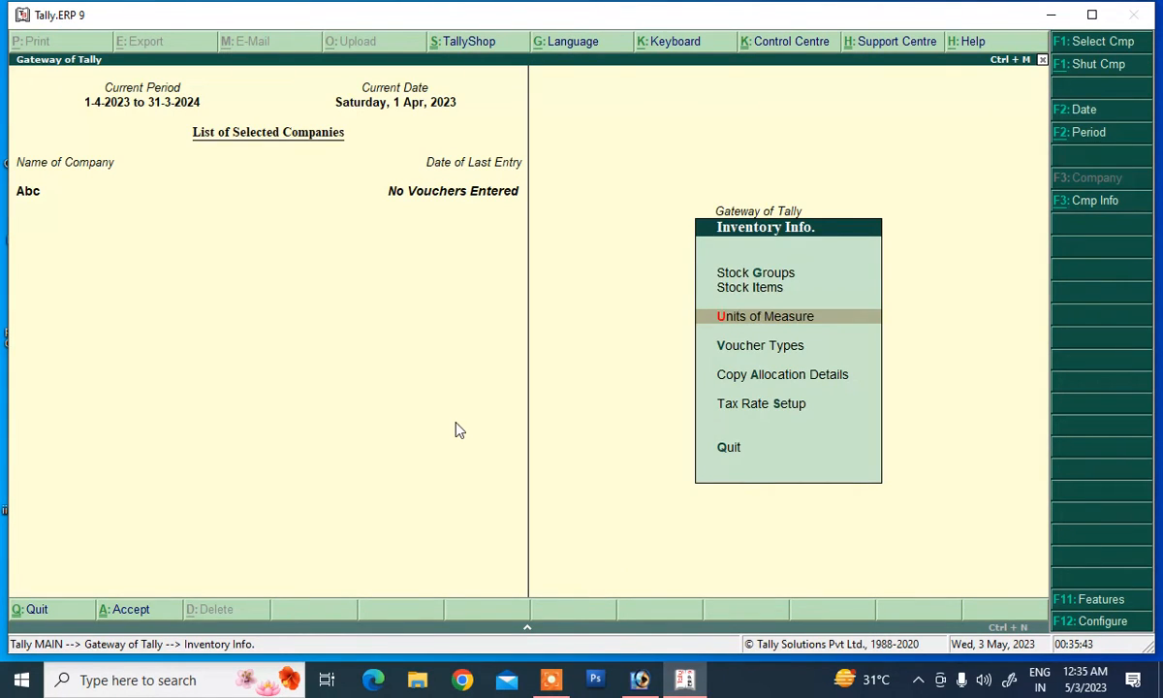
key("Up")
key("Up")
key("Return")
key("Return")
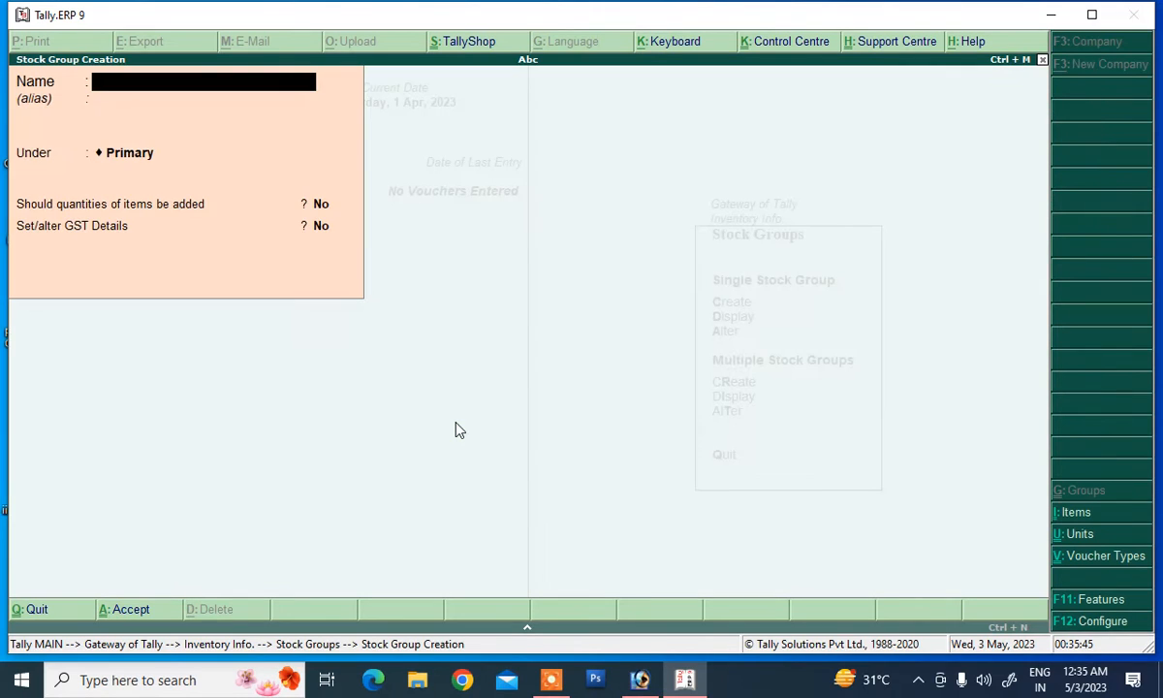
- Create the stock group Cloth under Primary, leaving quantity addition and GST details at No
type("Cloth")
key("Return")
key("Return")
key("Return")
key("Return")
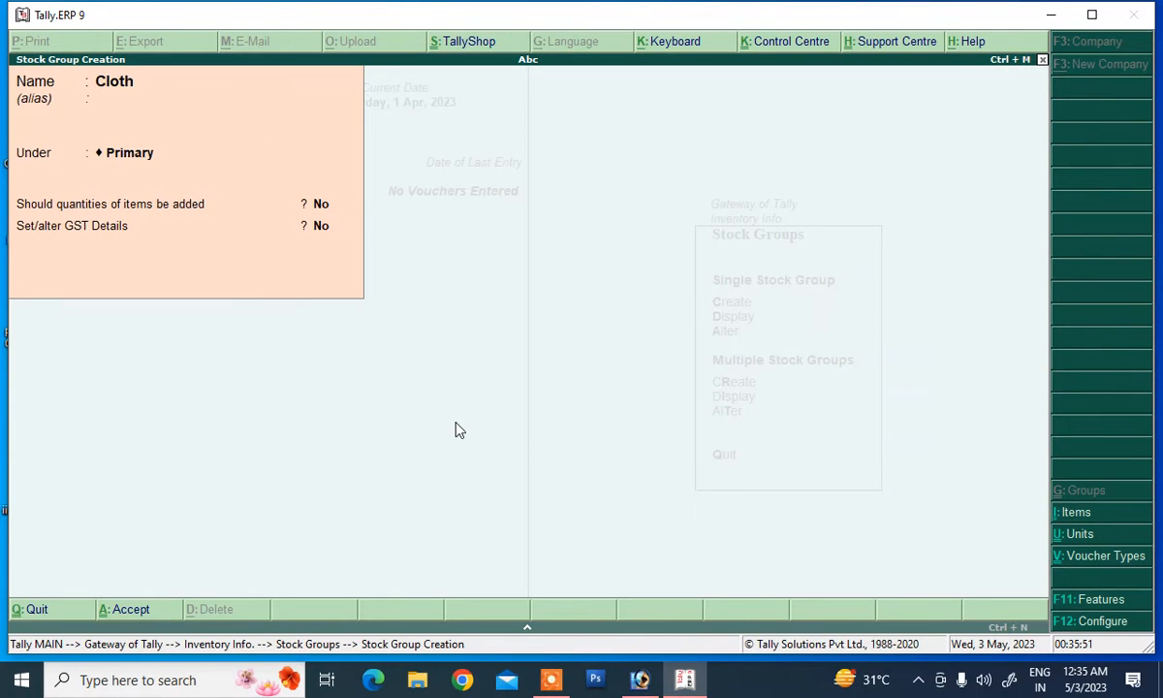
key("Return")
key("Return")
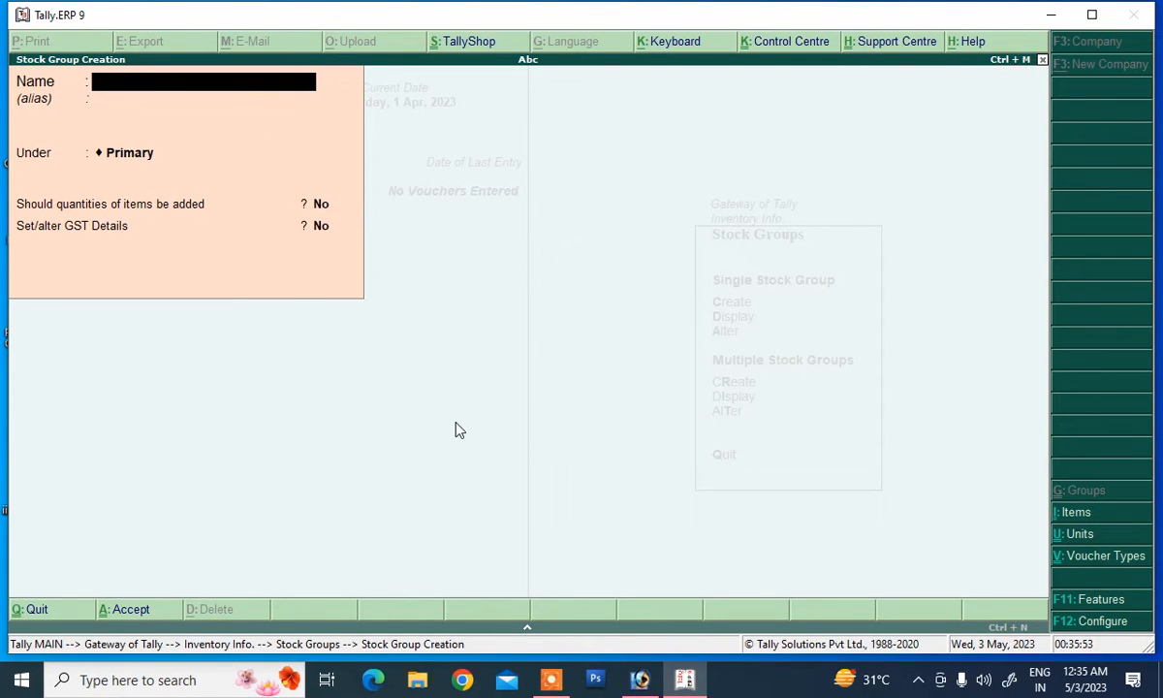
- Leave stock group creation and open the form for creating a single stock item
key("Escape")
key("Escape")
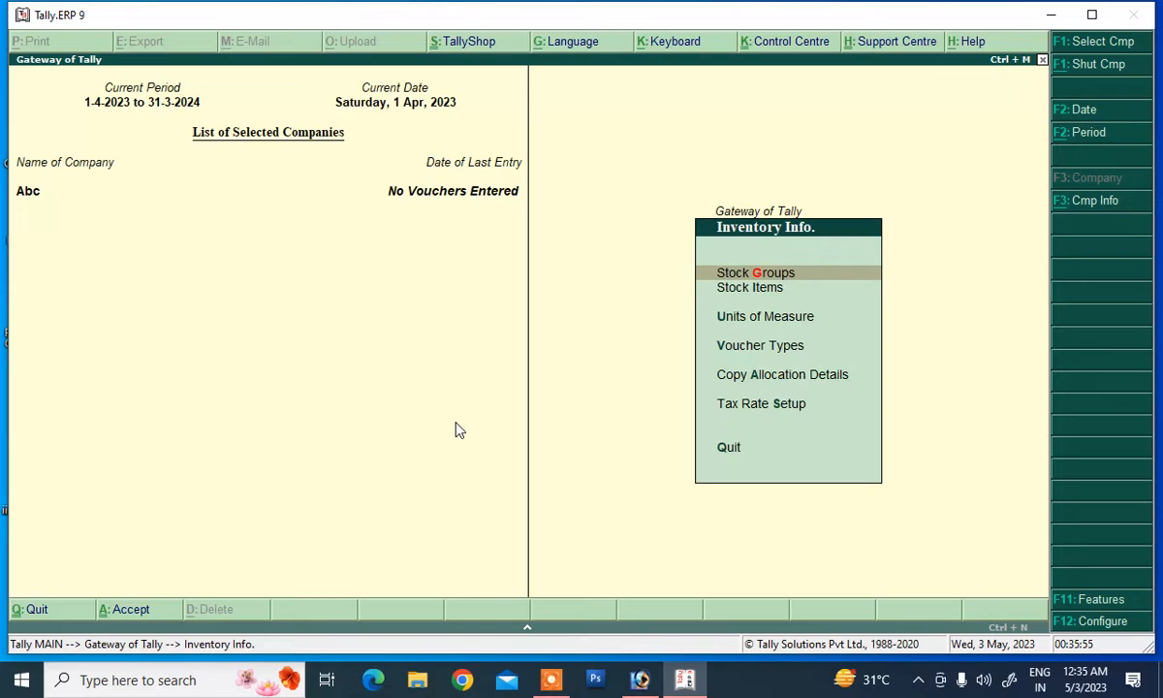
key("Down")
key("Return")
key("Return")
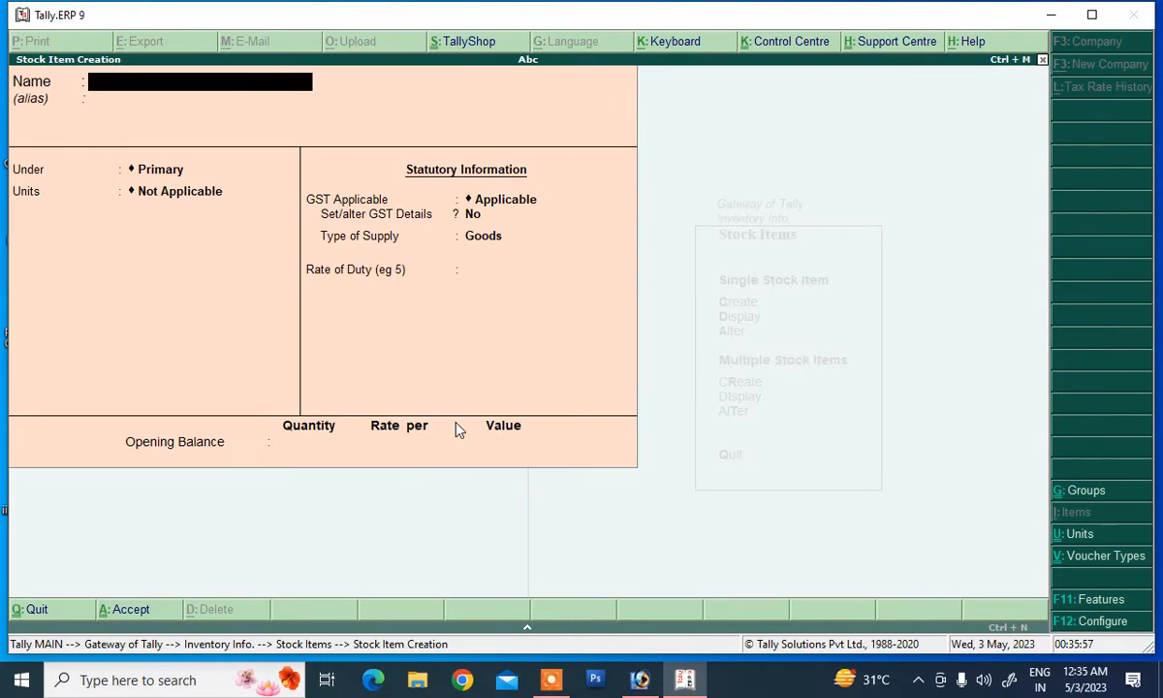
- Name the stock item Shirt, place it under the Cloth group, and set its unit to pc
type("Shirt")
key("Return")
key("Return")
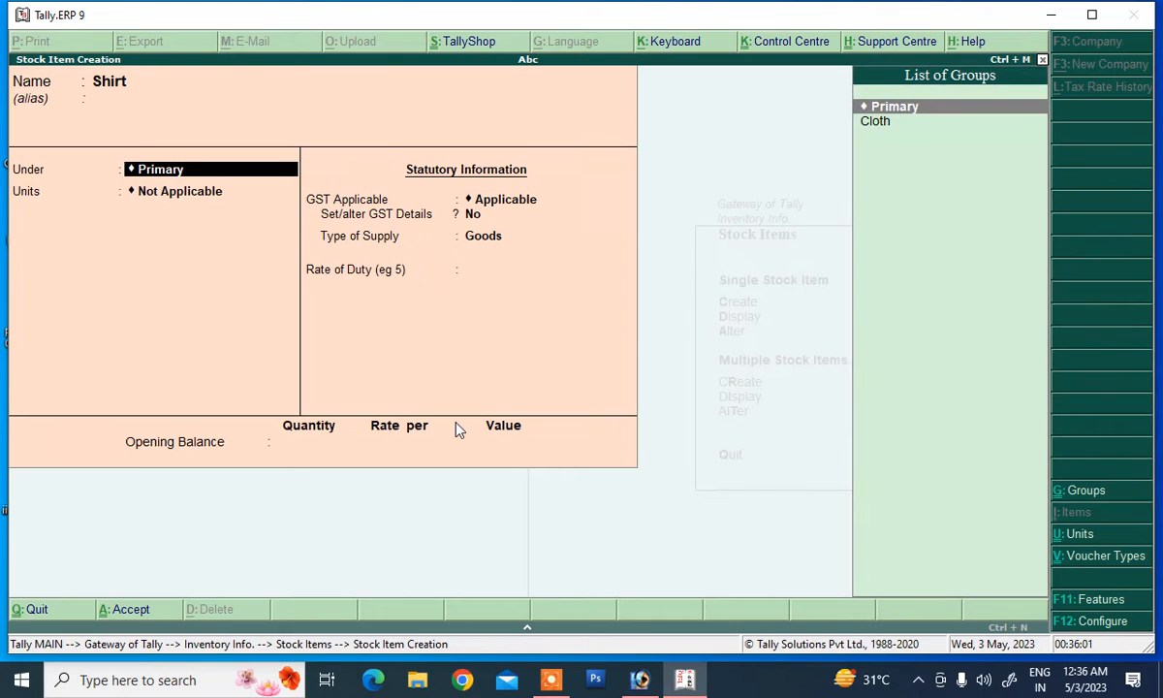
key("Down")
key("Return")
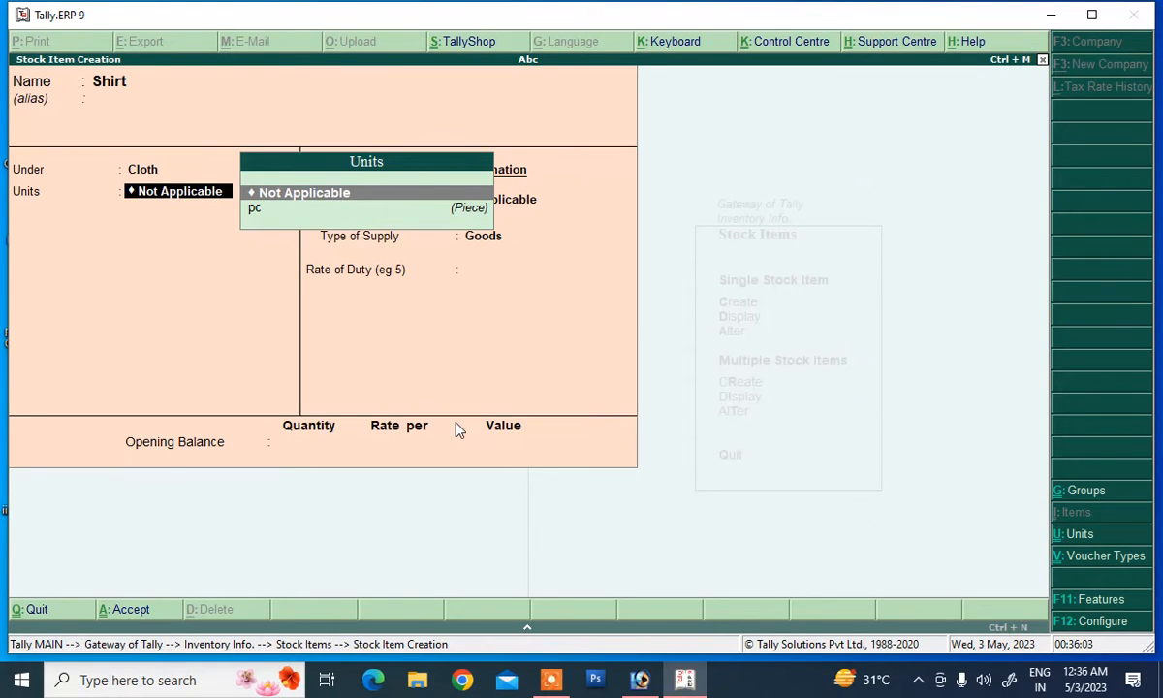
key("Down")
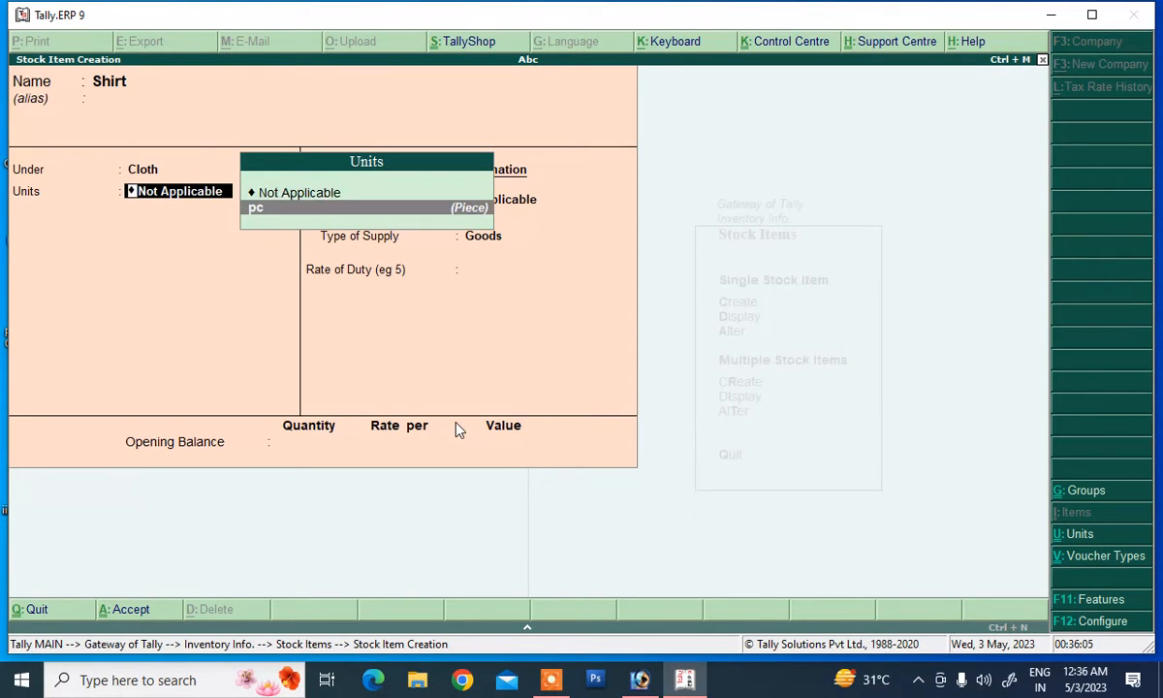
key("Return")
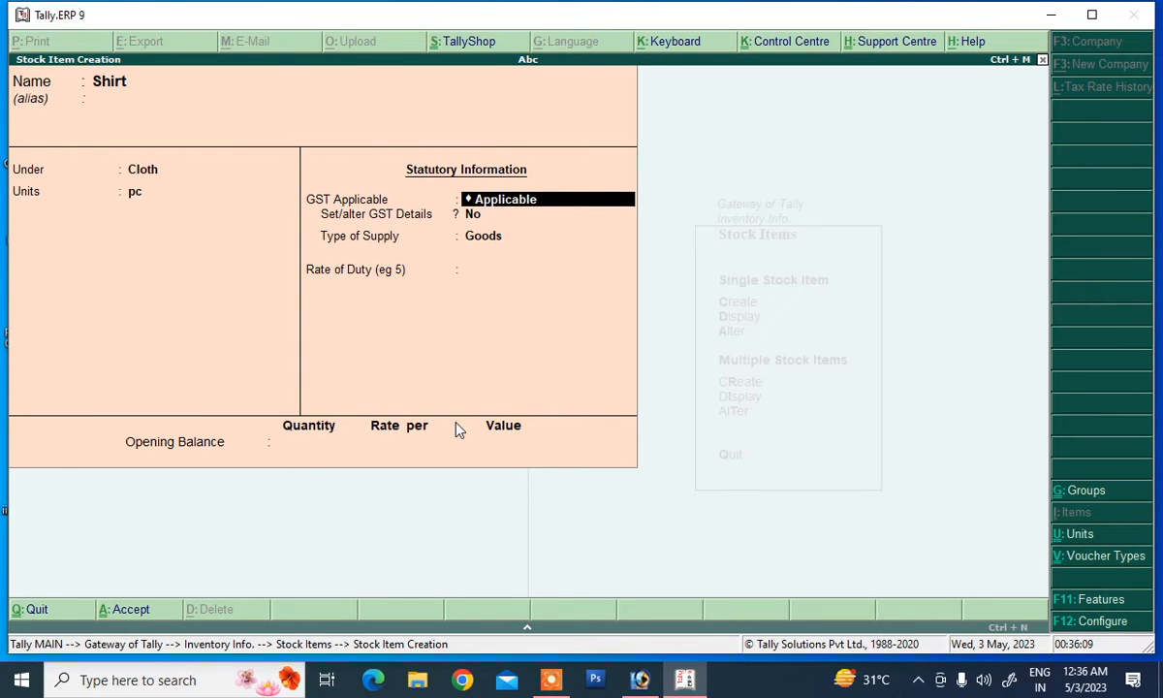
- Enable GST details for Shirt and enter description Goods and HSN/SAC 84759, keeping non-GST goods at No
key("Return")
type("y")
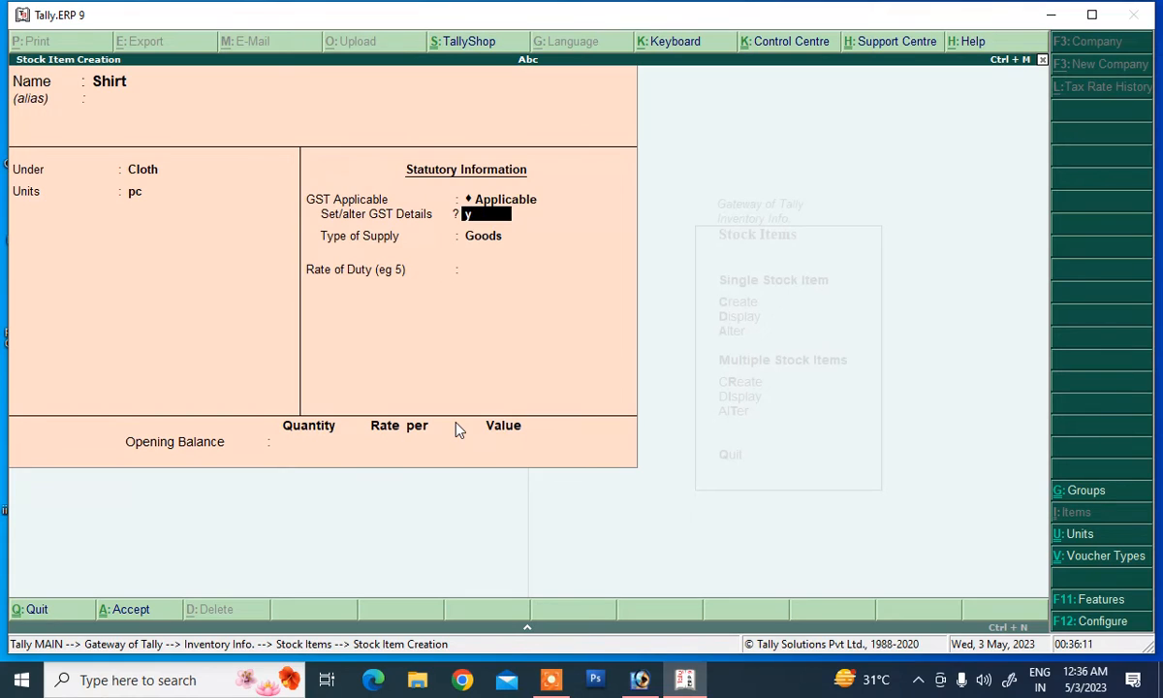
key("Return")
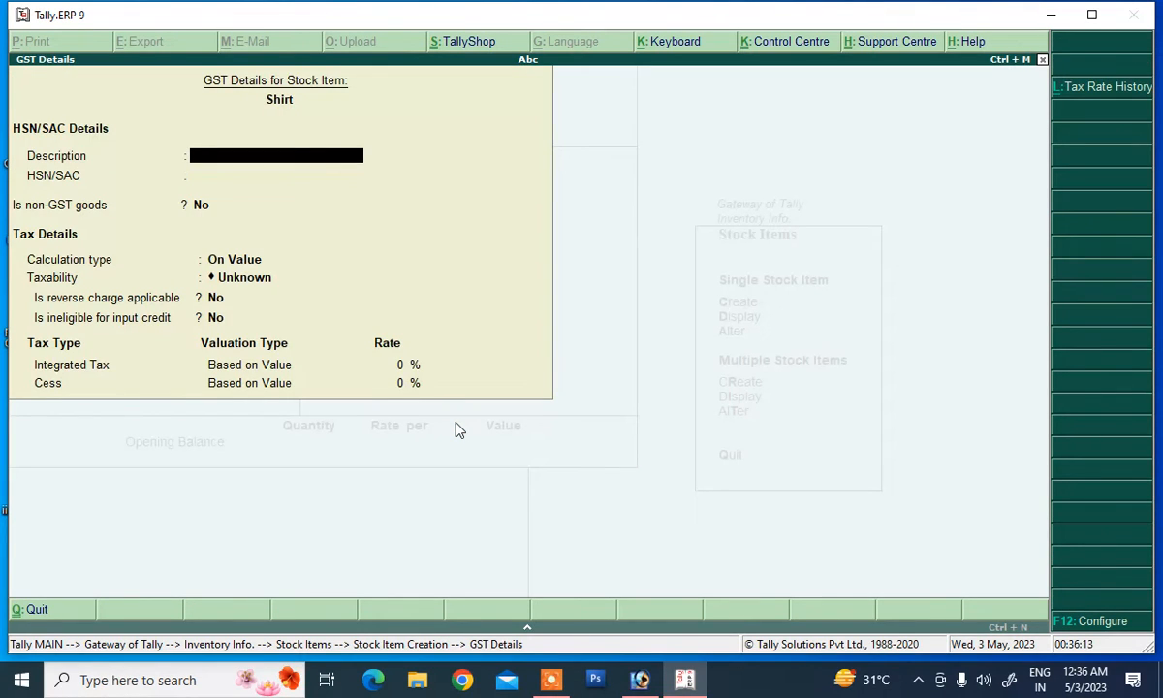
type("Goods")
key("Return")
type("84759")
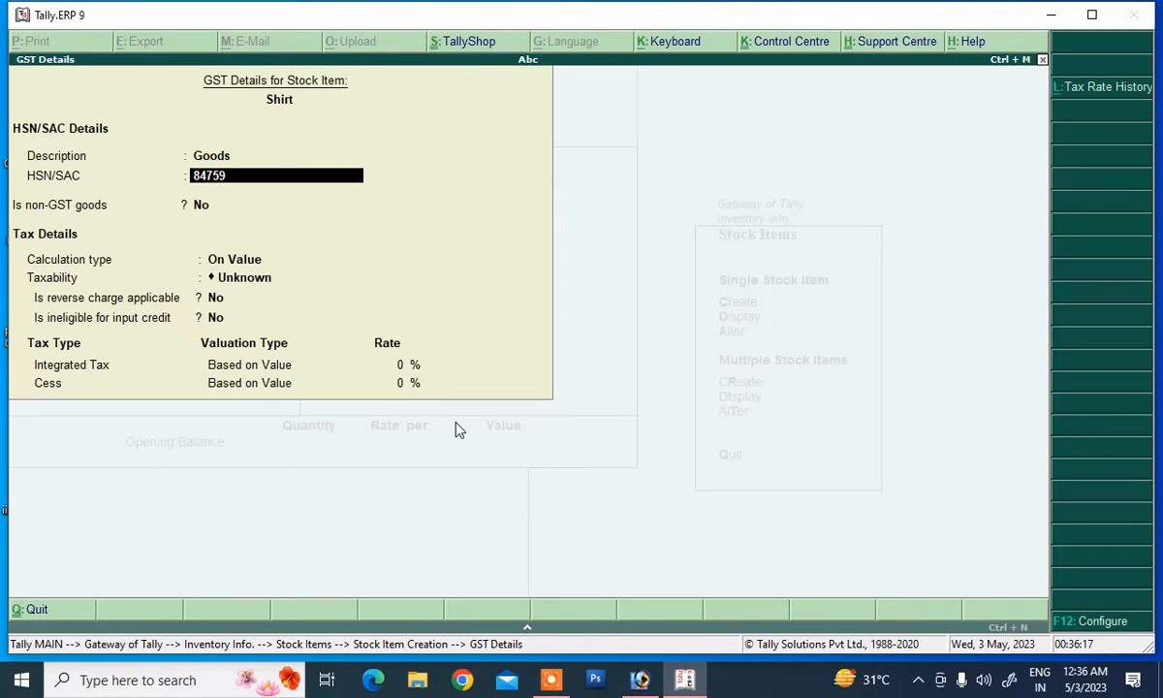
key("Return")
key("Return")
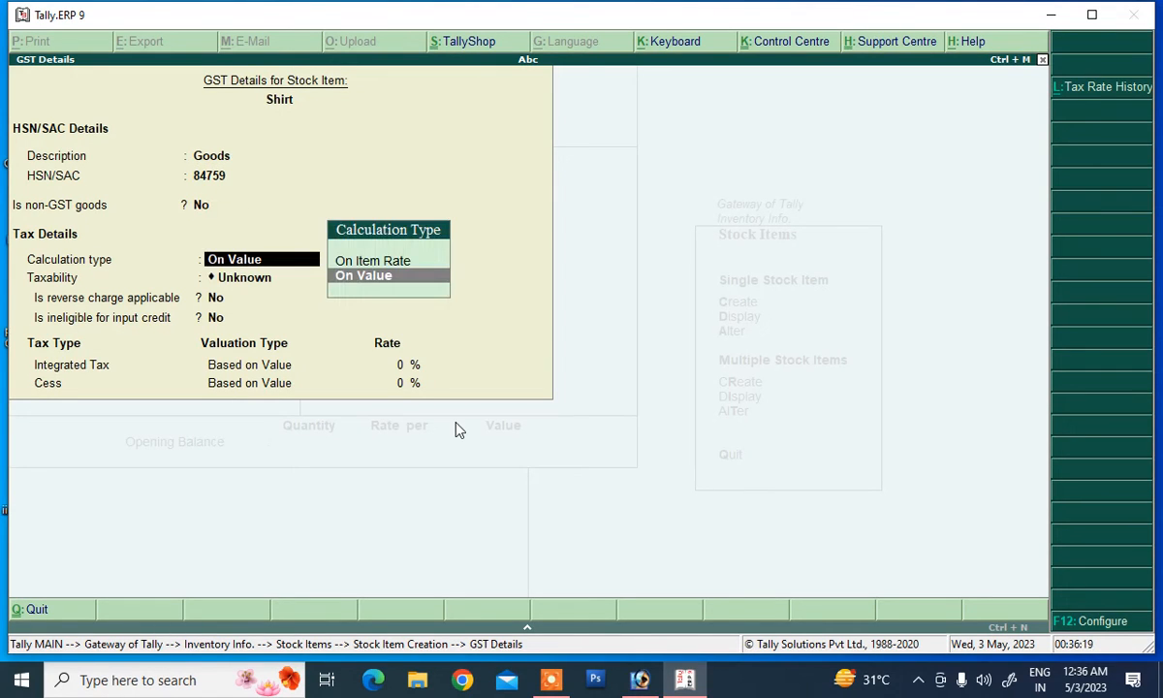
- Keep the calculation type On Value, set taxability to Taxable with 18% integrated tax, and leave cess at 0%
key("Return")
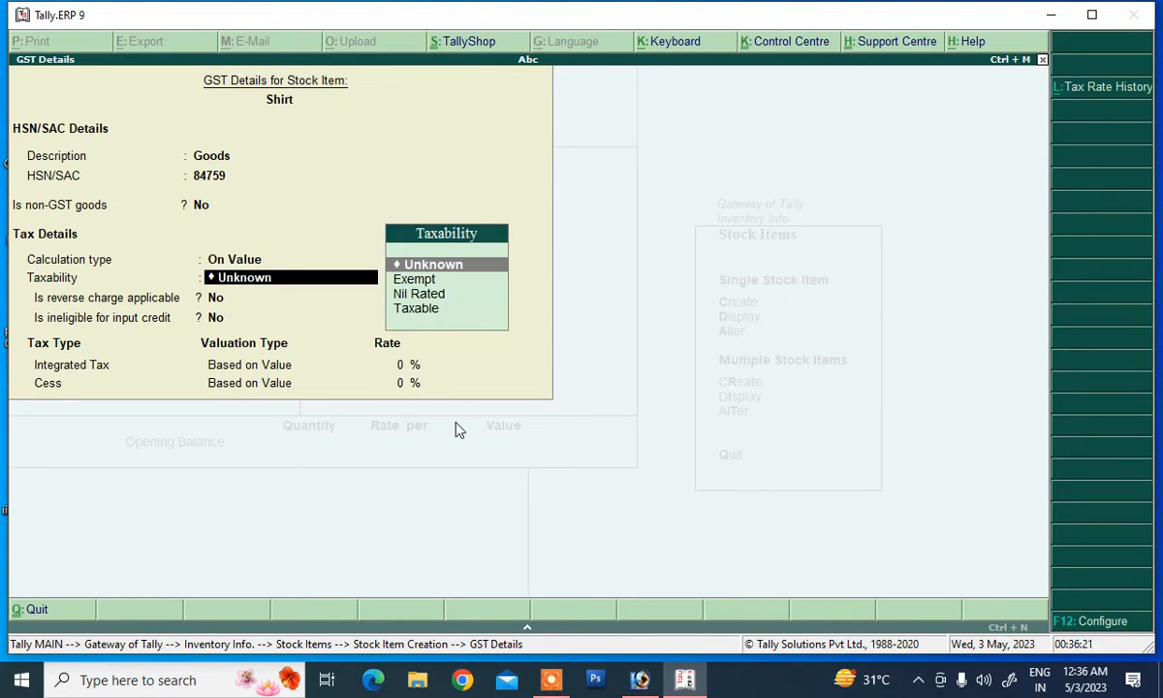
key("Down")
key("Down")
key("Down")
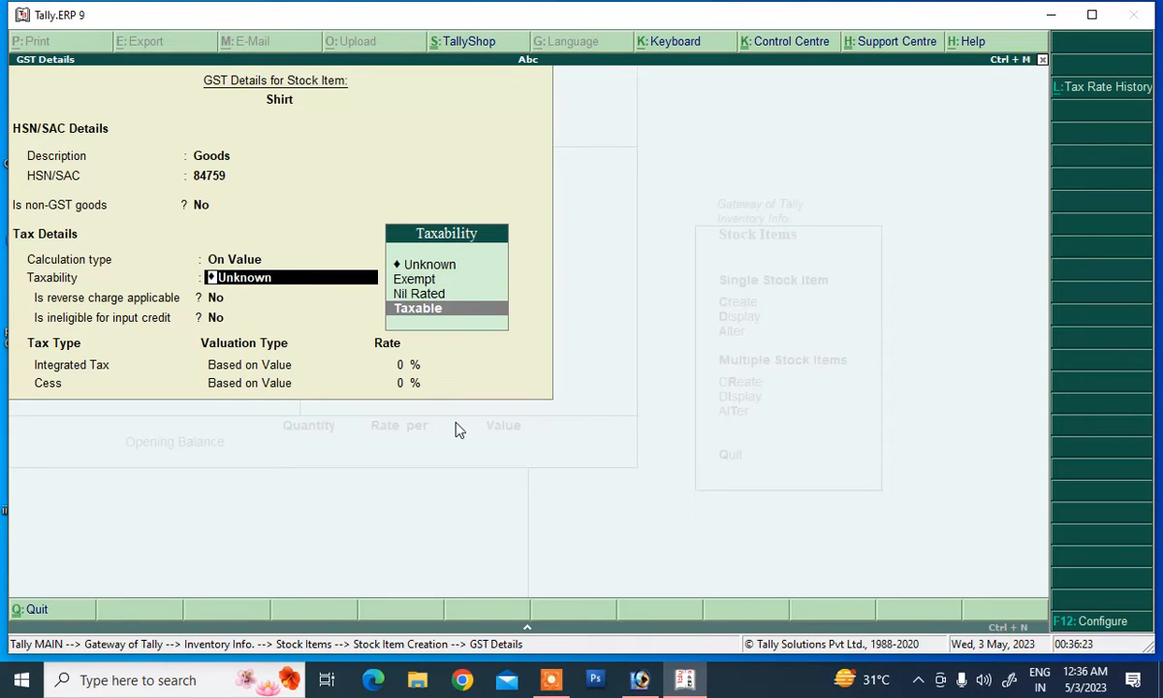
key("Return")
key("Return")
key("Return")
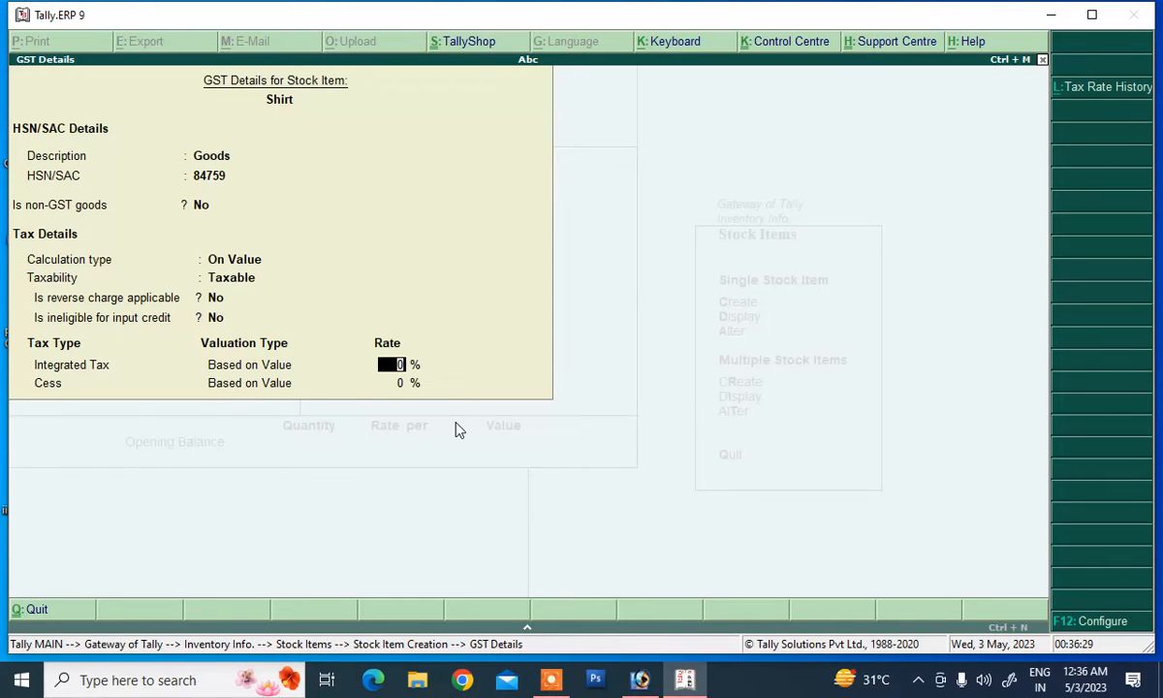
type("18")
key("Return")
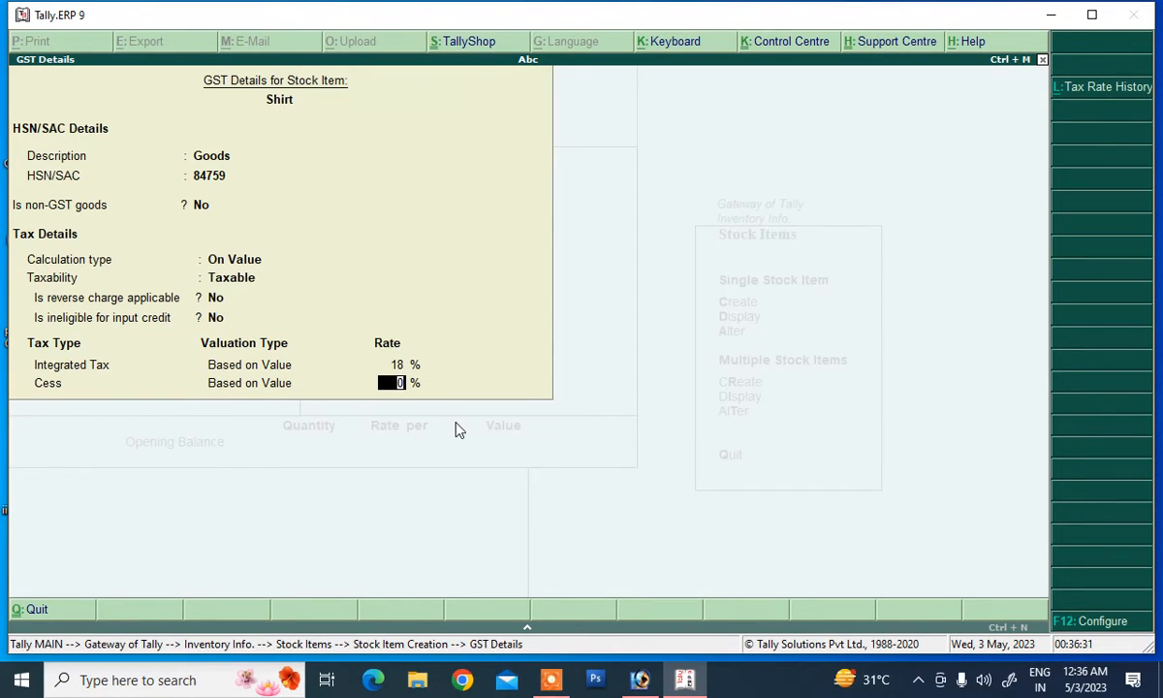
key("Return")
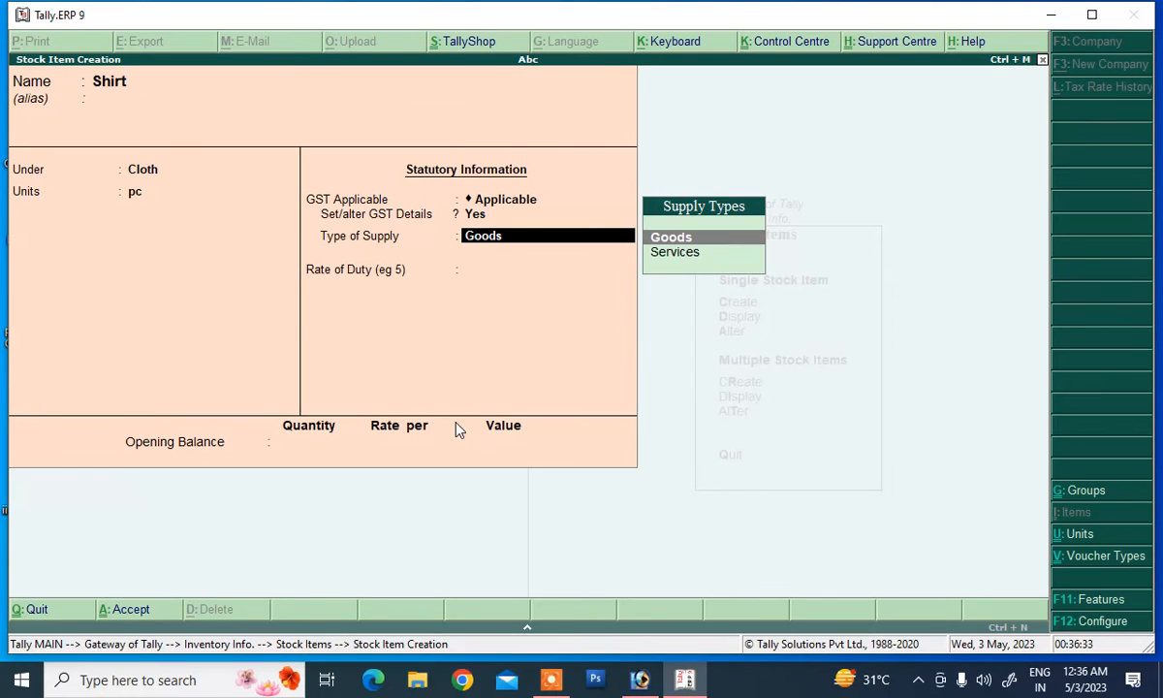
- Keep the supply type as Goods, leave the rate of duty and opening balance unfilled, and save the Shirt item
key("Return")
key("Return")
key("Return")
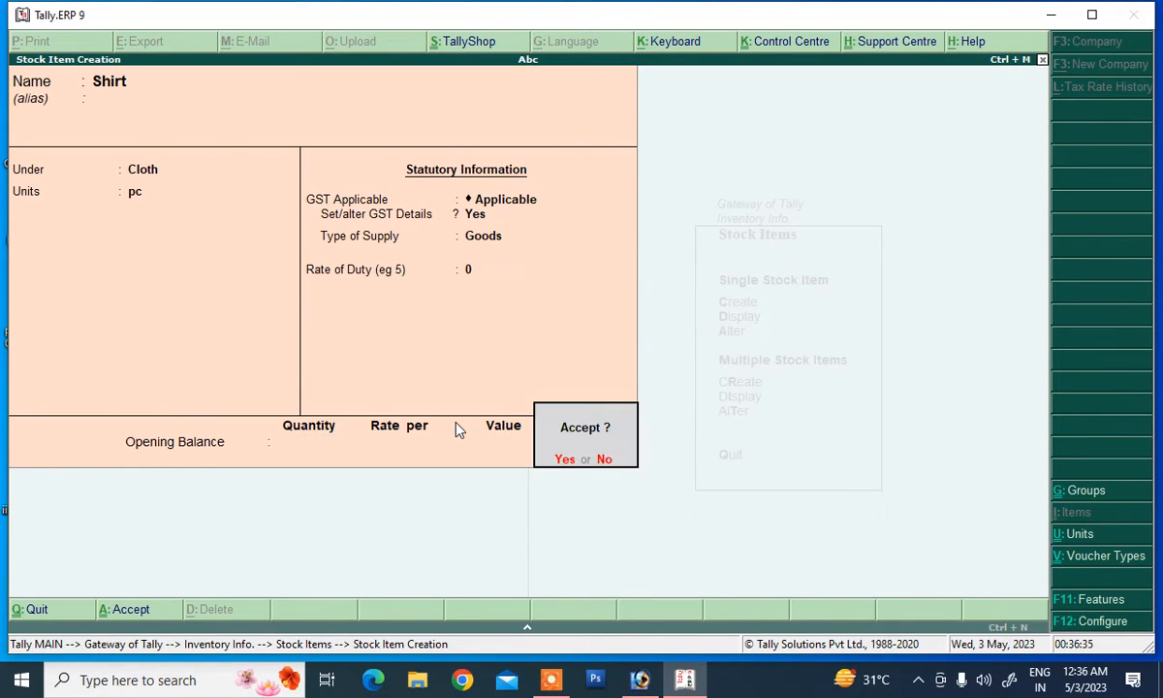
key("Return")
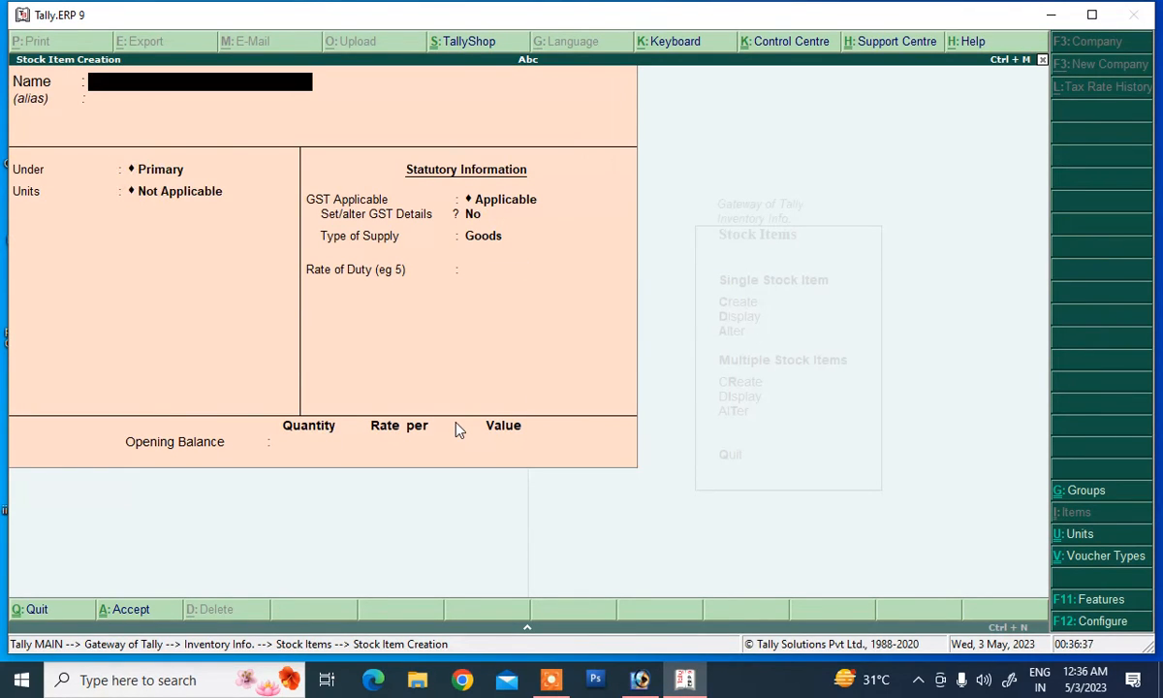
- Return to the Gateway of Tally and open a new sales voucher under Accounting Vouchers
key("Escape")
key("Return")
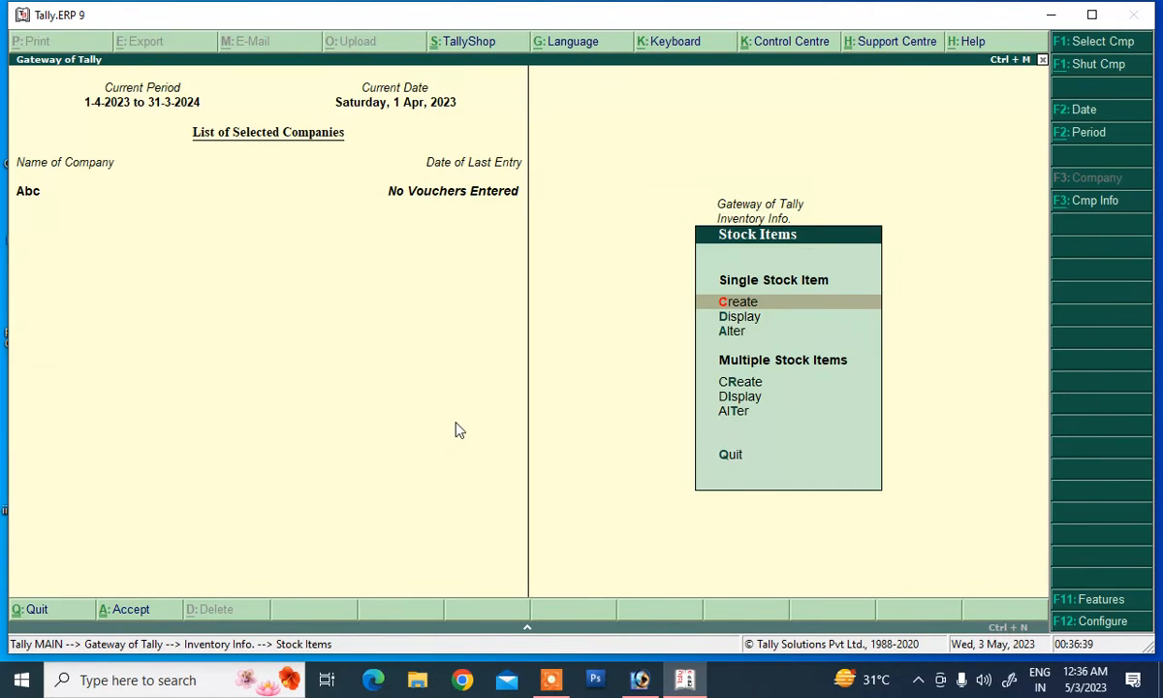
key("Escape")
key("Escape")
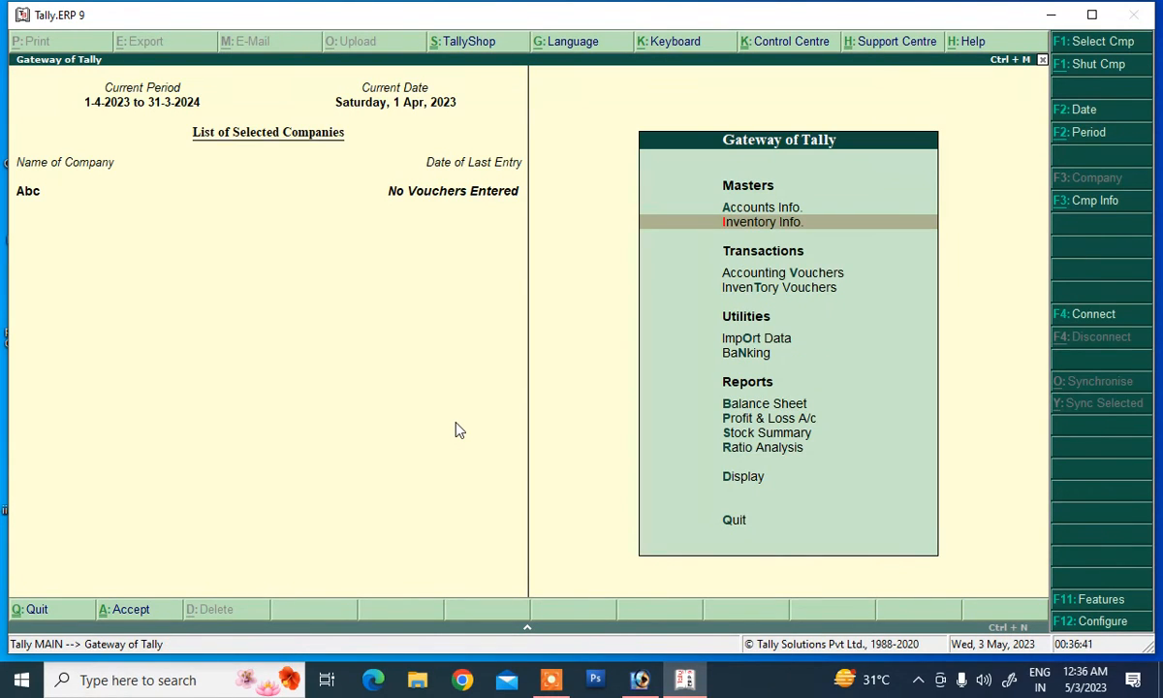
key("Down")
key("Return")
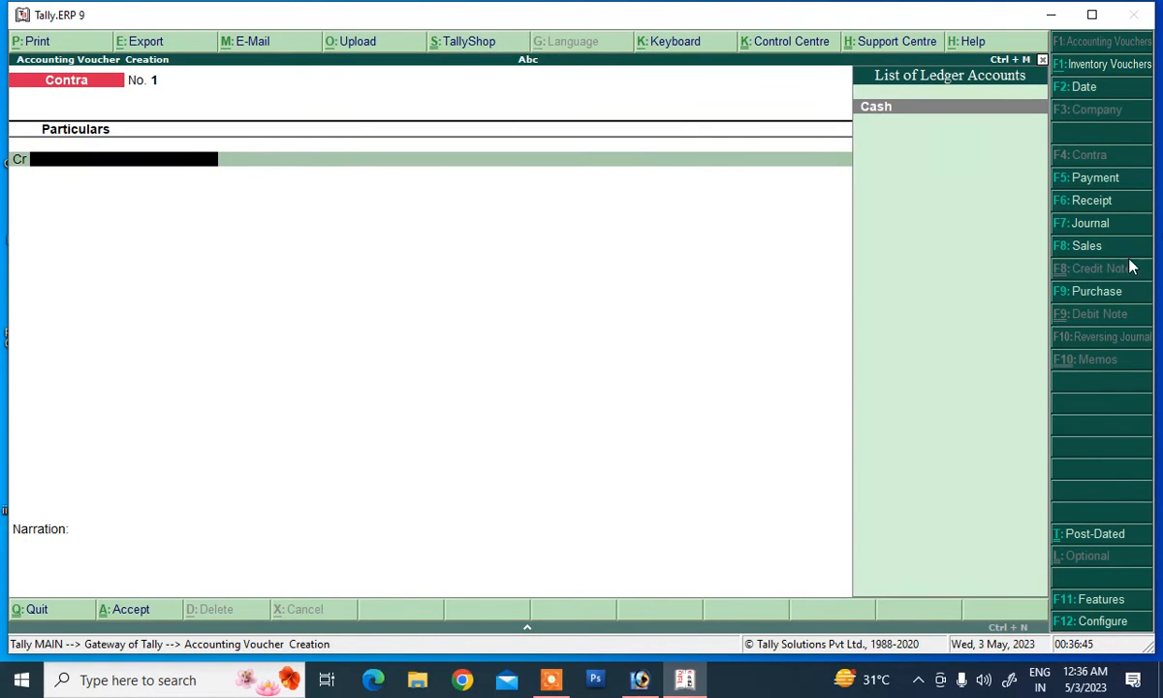
left_click(1076, 247)
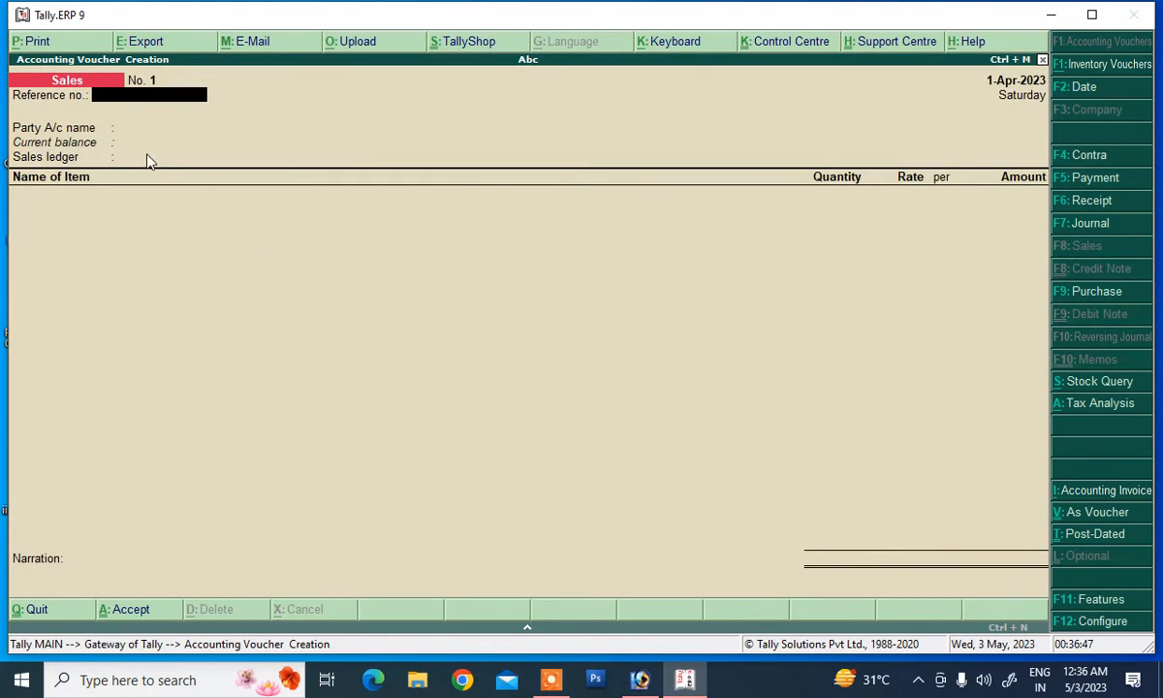
- Enter 01 as the sales voucher's reference number and choose the customer's ledger as the party account
type("01")
key("Return")
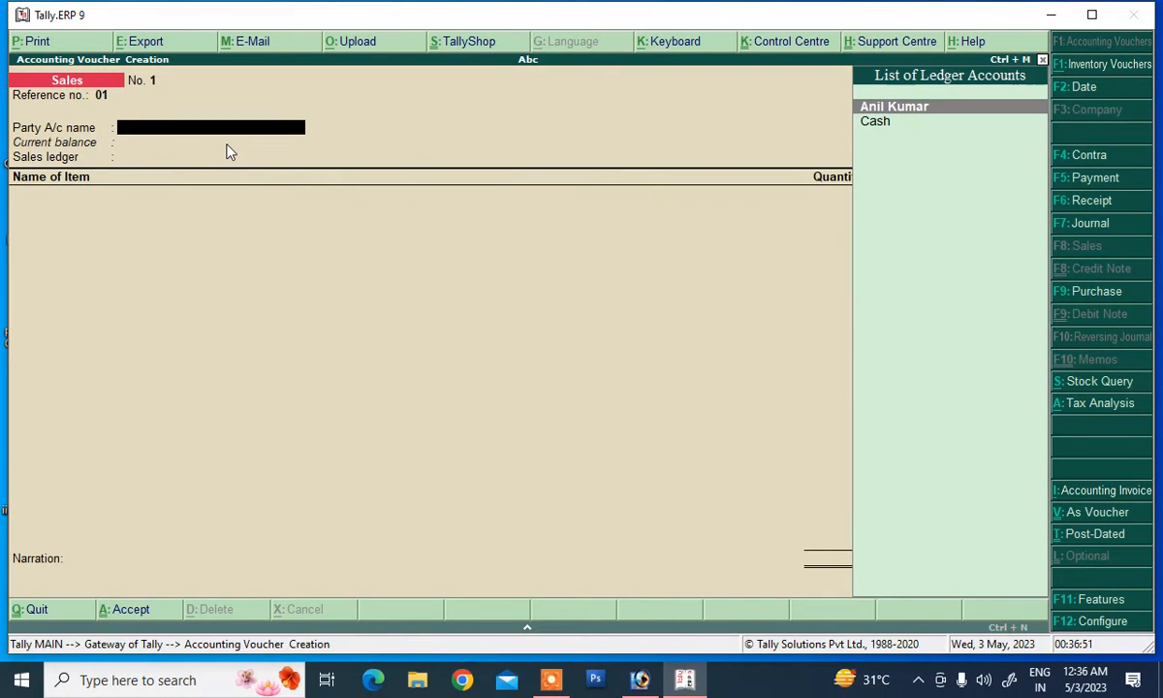
key("Return")
- Leave the despatch and order details blank and accept the buyer's prefilled country, state, place of supply and GSTIN
key("Return")
key("Return")
key("Return")
key("Return")
key("Return")
key("Return")
key("Return")
key("Return")
key("Return")
key("Return")
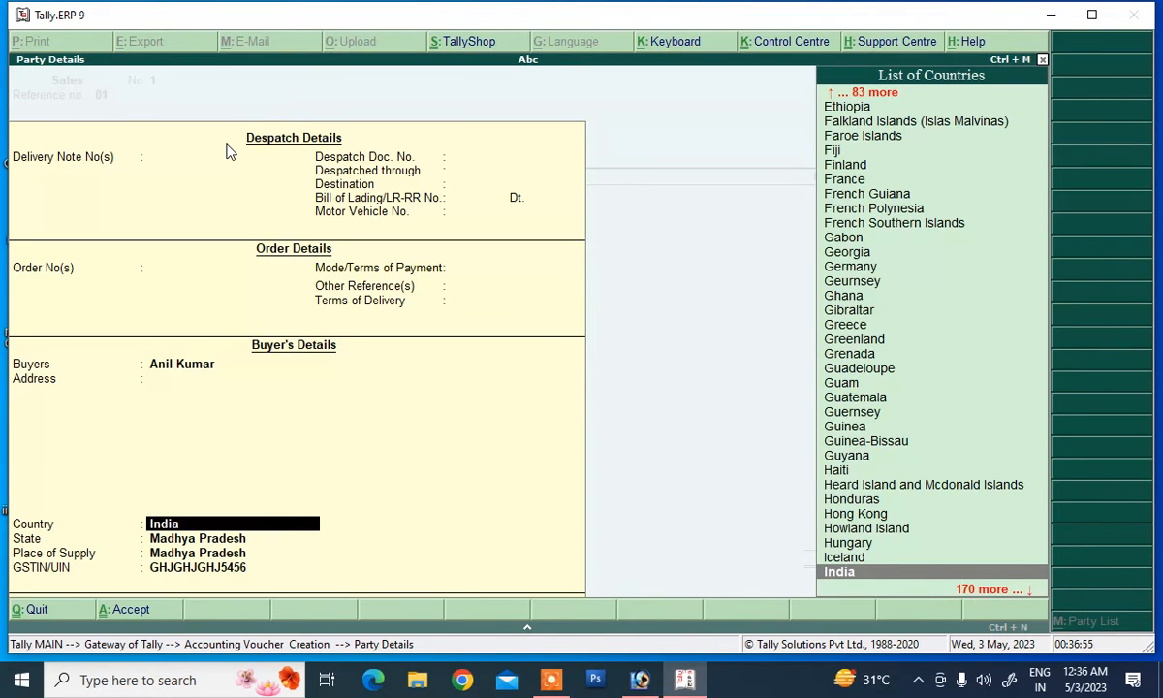
key("Return")
key("Return")
key("Return")
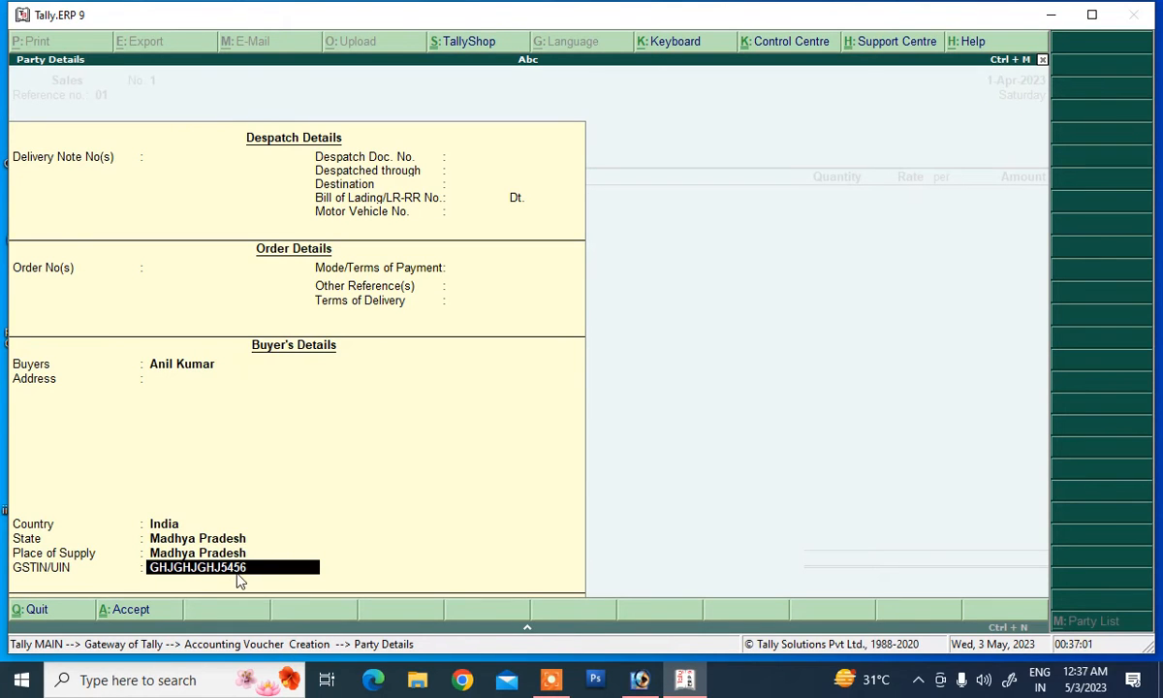
key("Return")
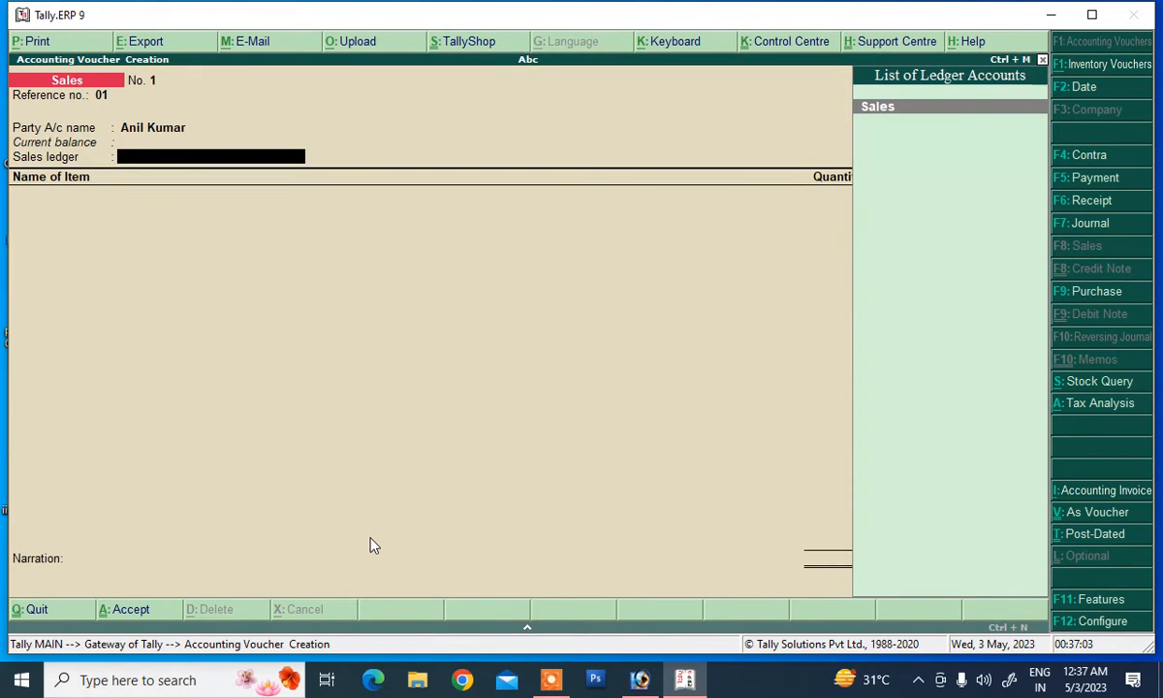
- Choose Sales as the voucher's sales ledger and add Shirt as the item sold
key("Return")
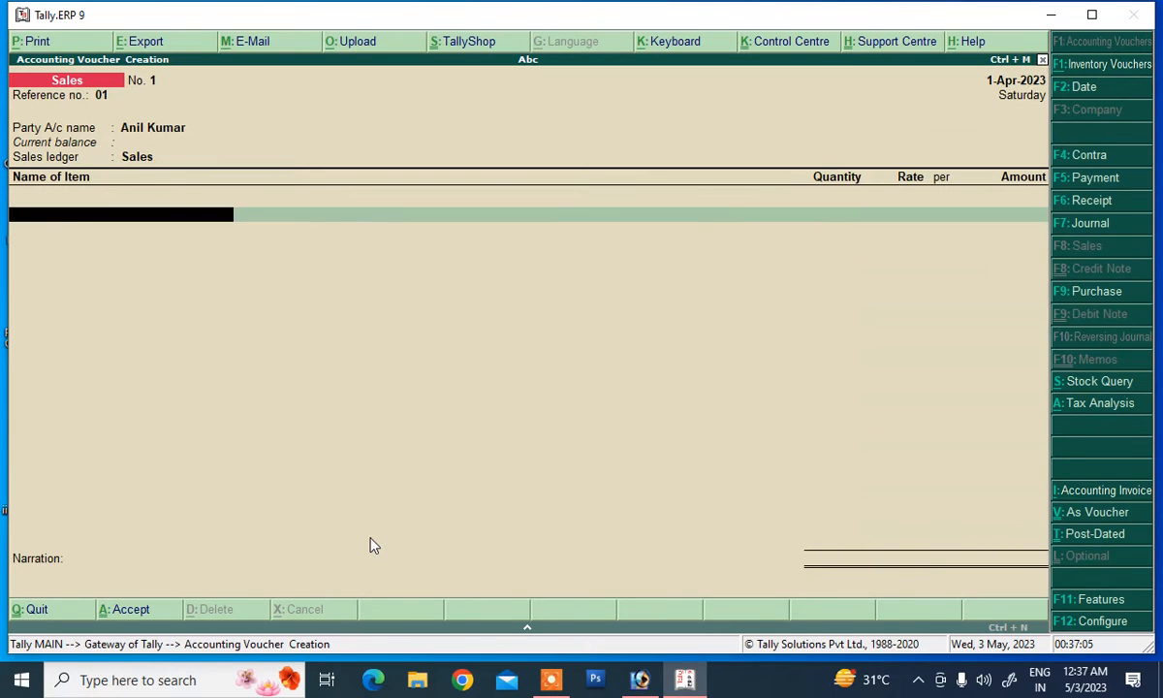
type("S")
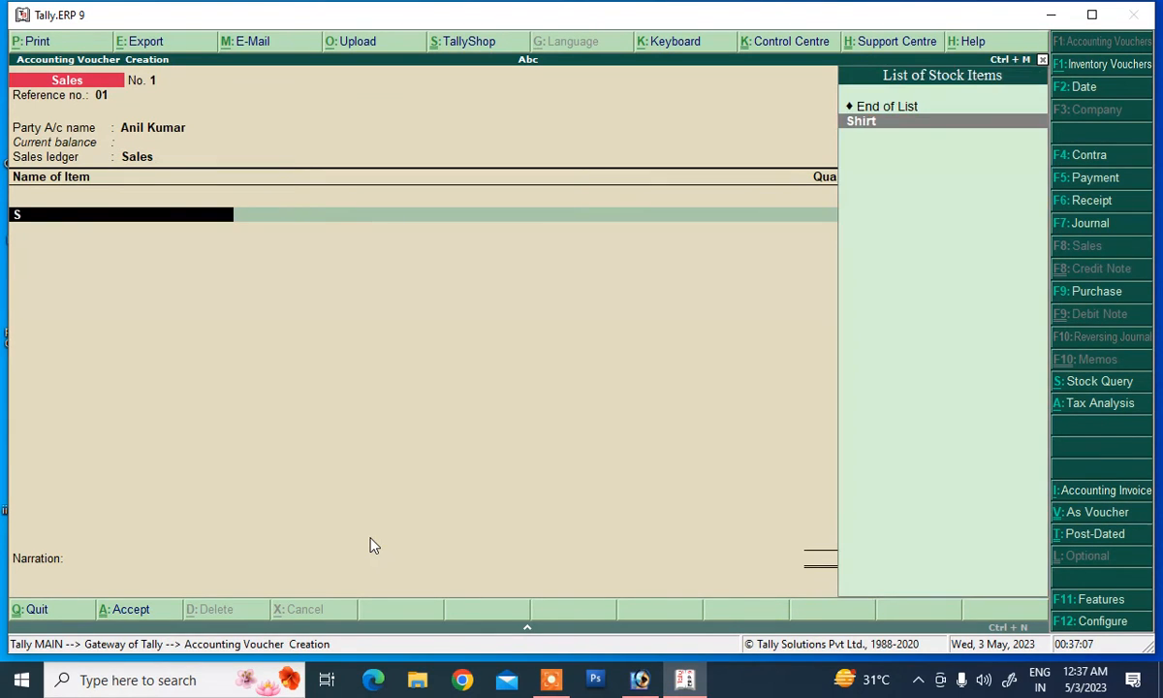
key("Return")
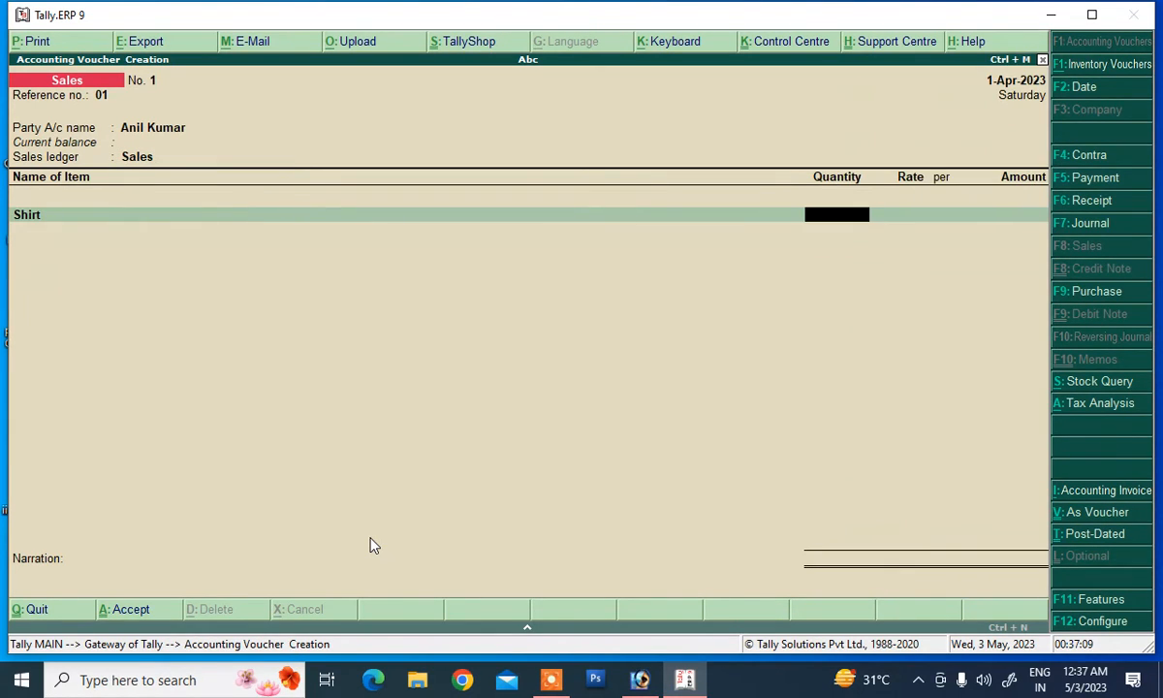
- Enter a quantity of 4,500 pc at a rate of 1,200 per pc for Shirt and accept the calculated amount
type("4,5")
type("00")
key("Return")
key("Return")
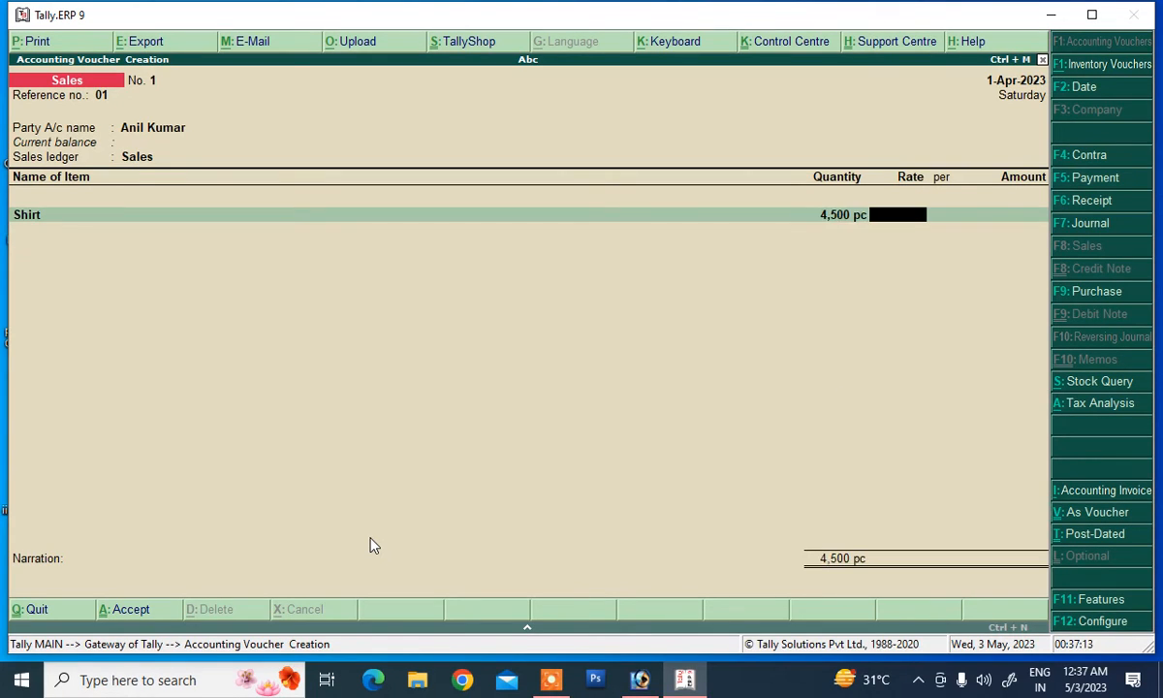
type("1200")
key("Return")
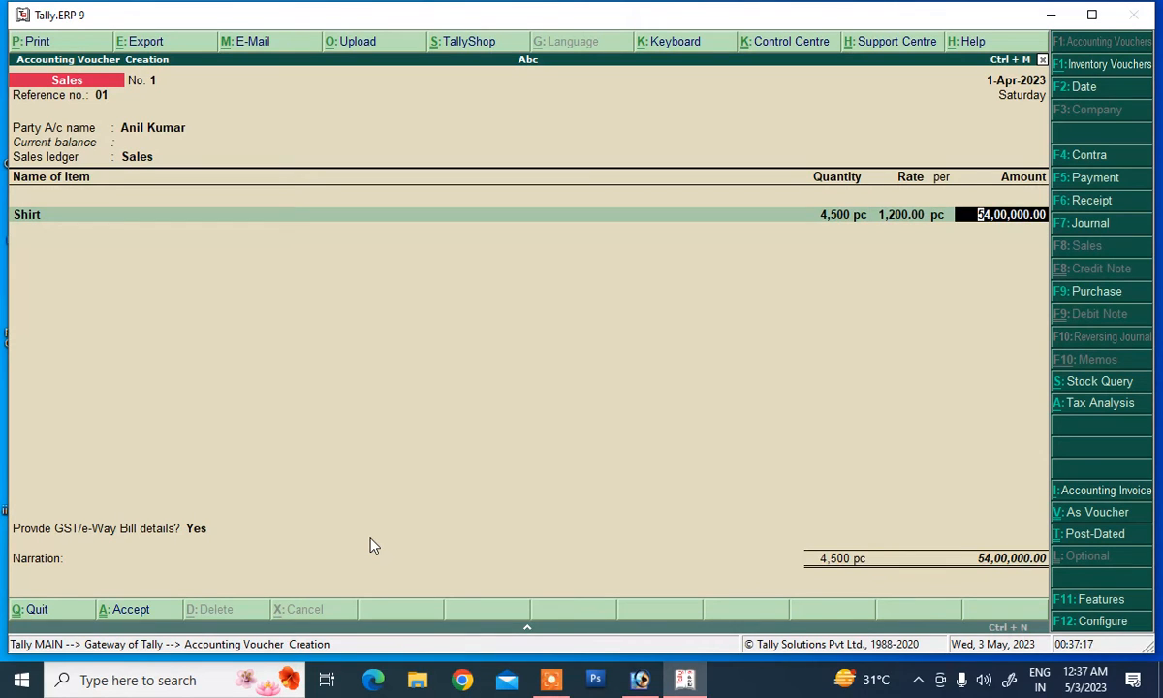
key("Return")
key("Return")
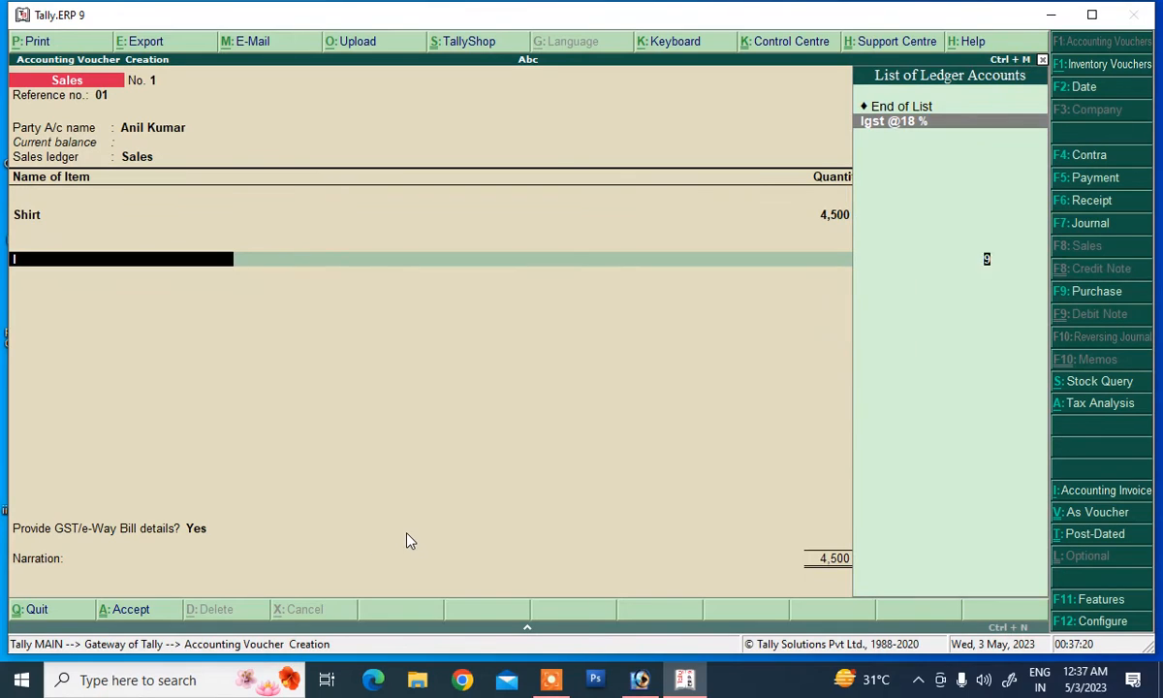
key("Return")
key("Return")
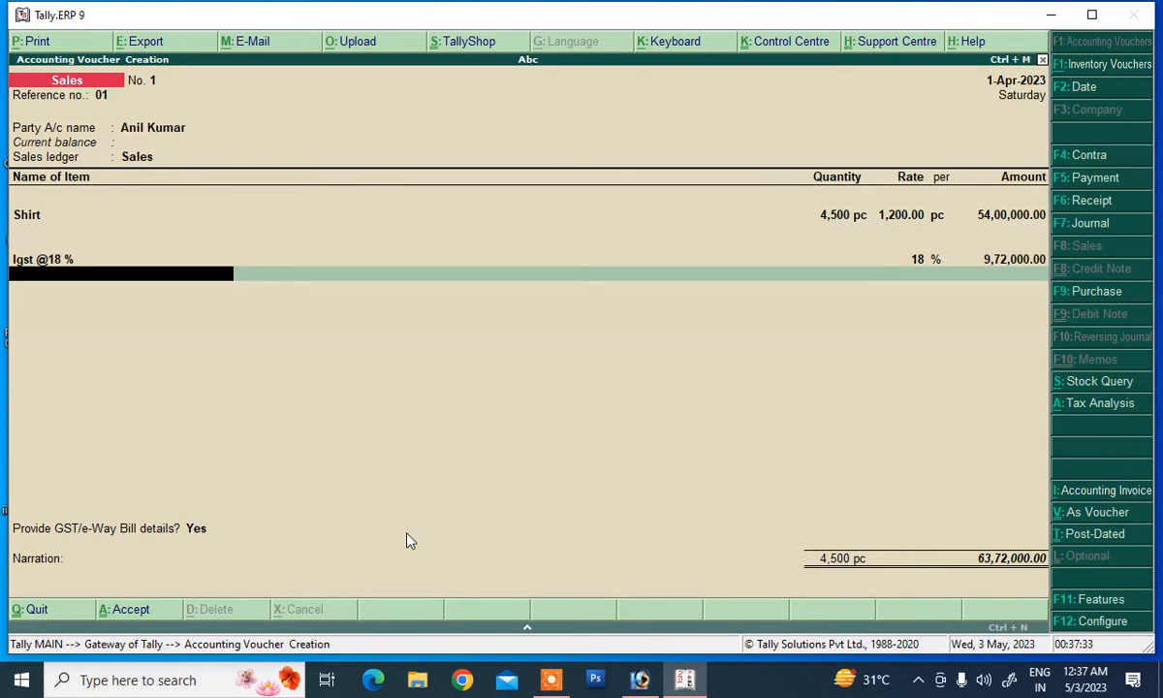
key("Return")
key("Up")
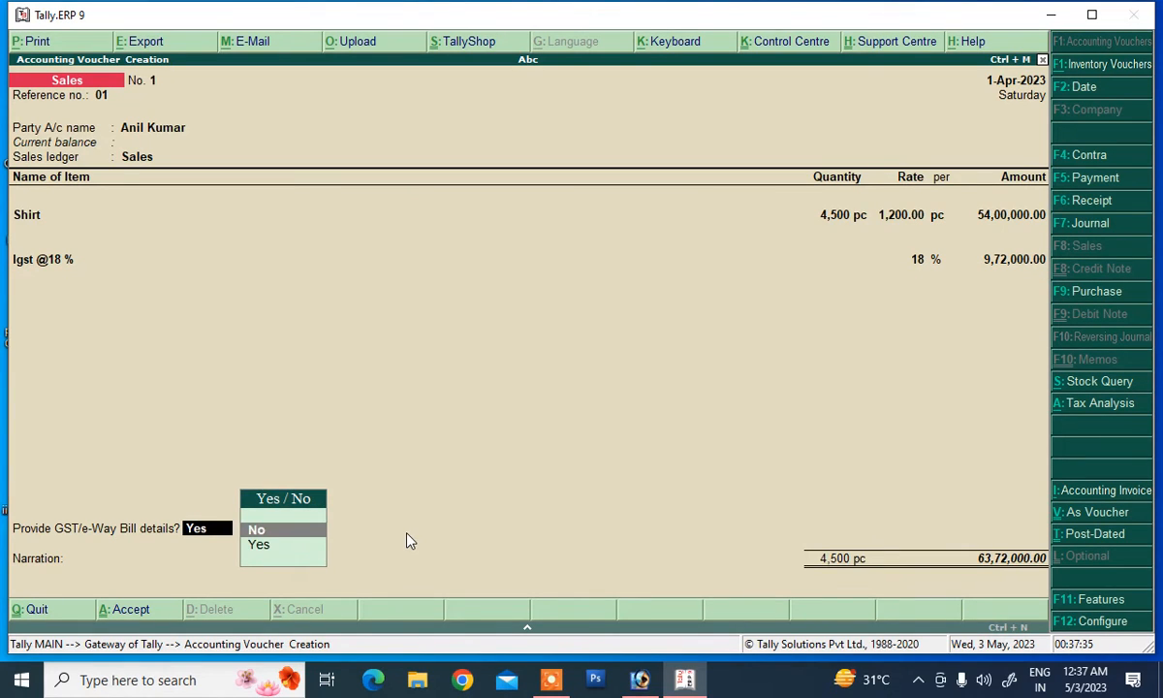
key("Return")
key("Return")
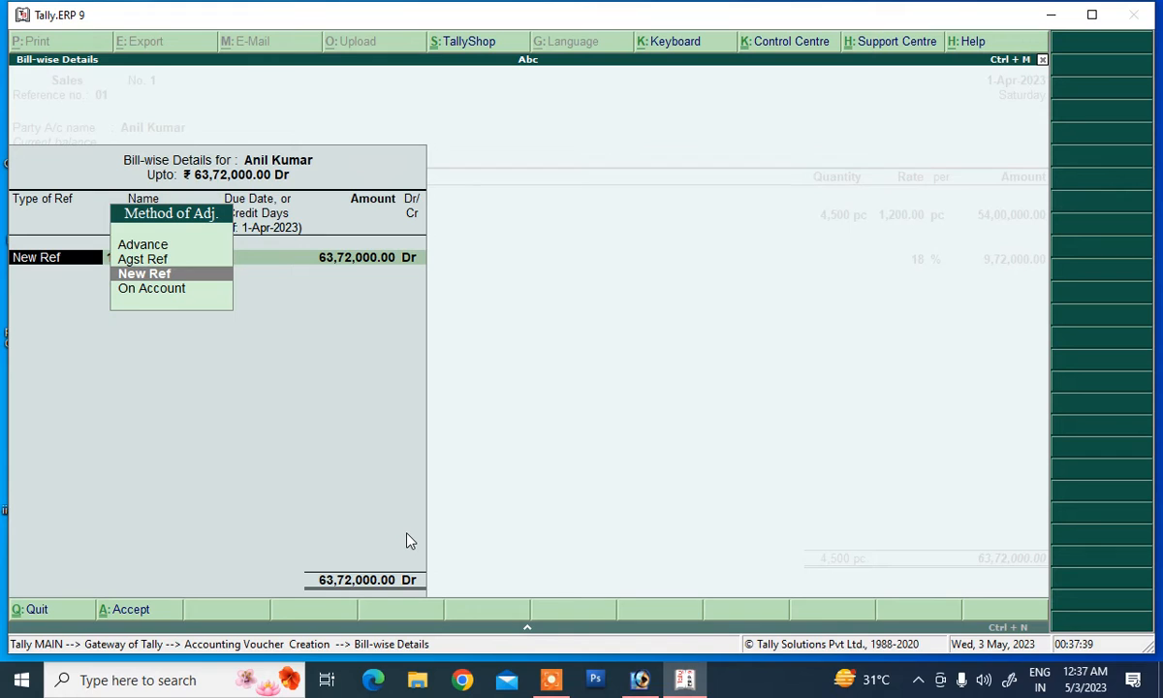
- Record the full bill amount as a New Ref under the customer's name, leaving the credit days blank
key("Return")
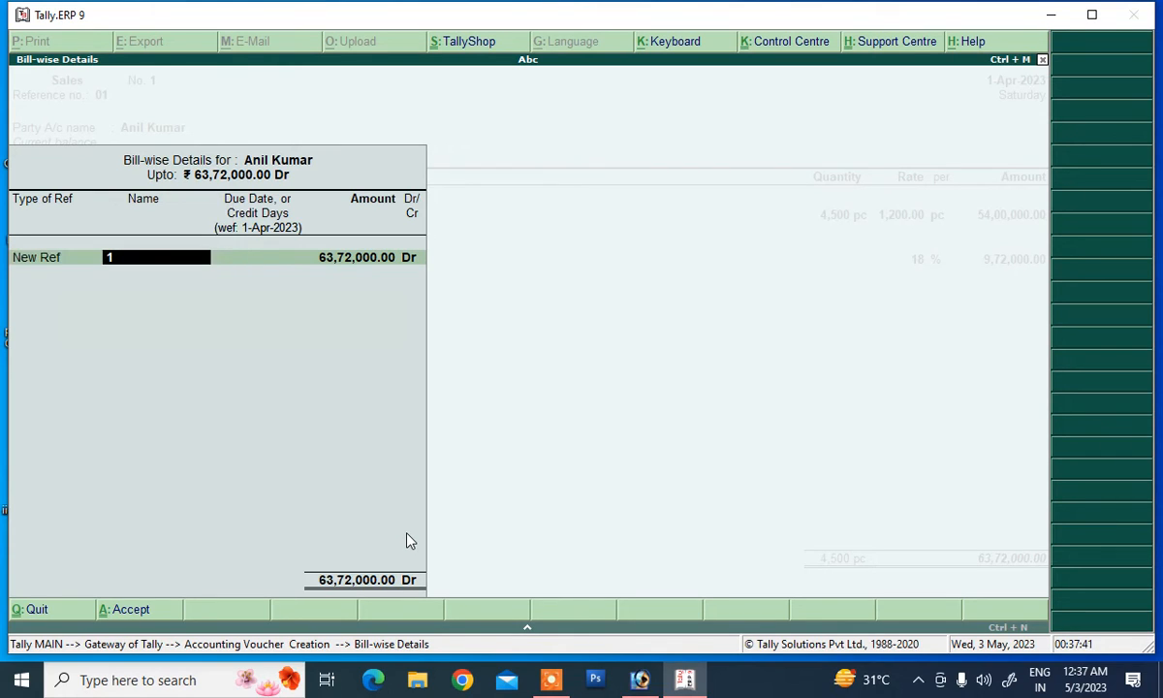
type("Anil Kumar")
key("Return")
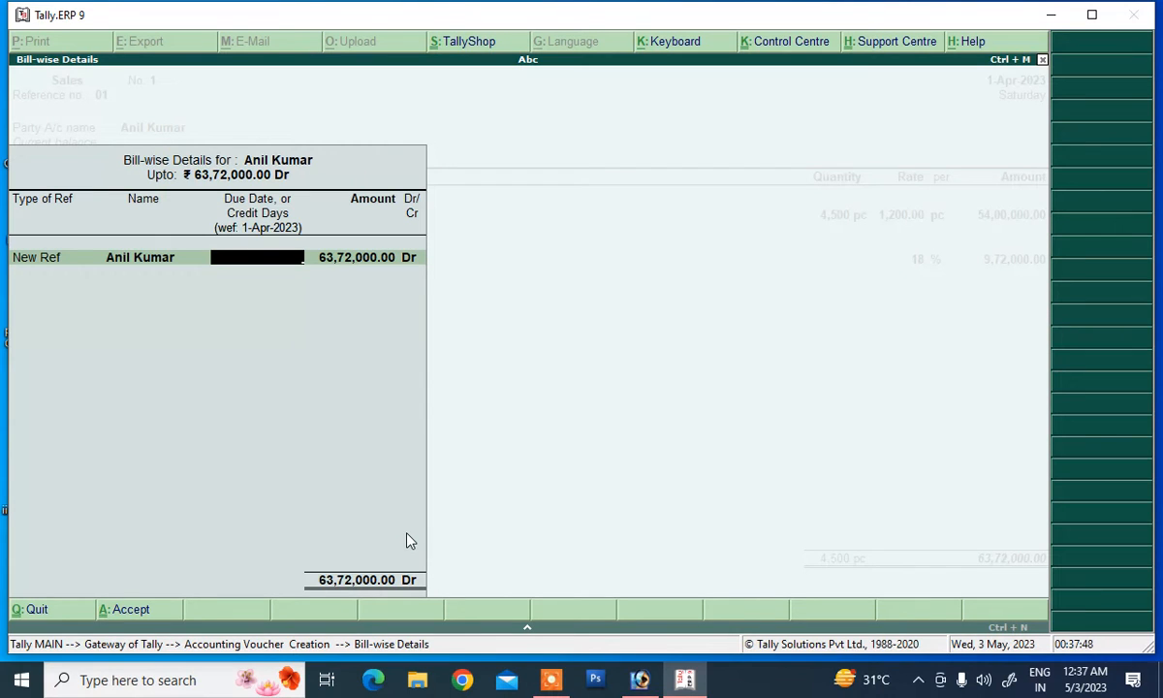
key("Return")
key("Return")
key("Return")
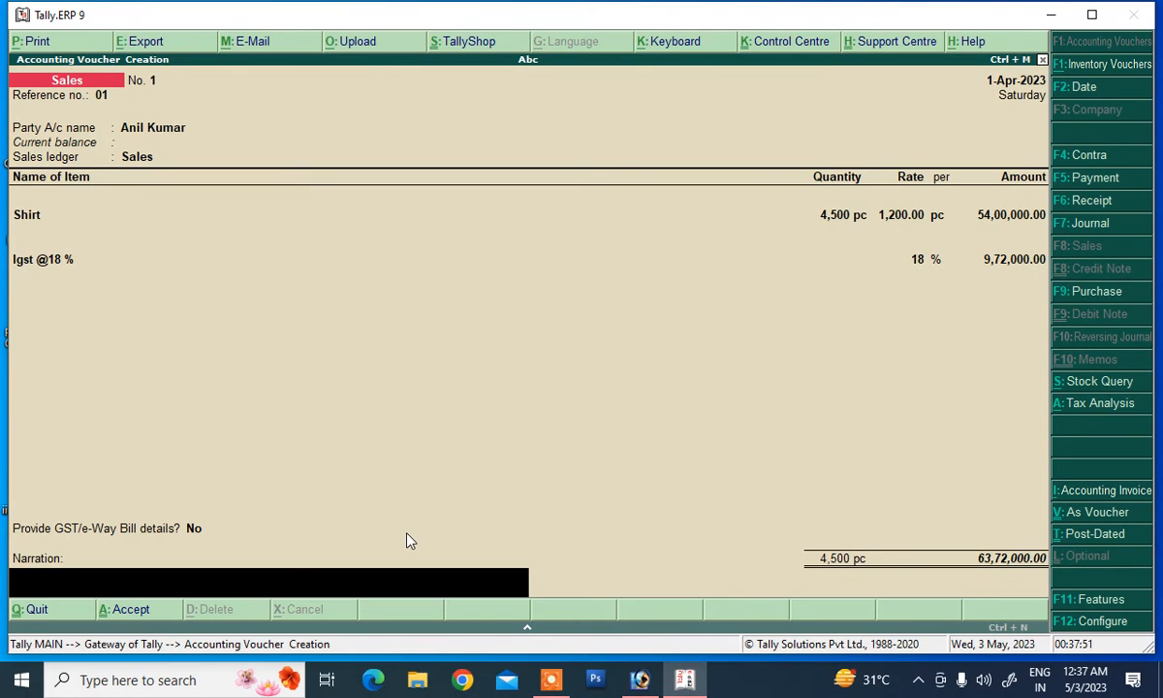
- Enter the narration "being sold" and save the sales voucher despite the missing e-Way Bill information
type("being sol")
key("BackSpace")
key("Return")
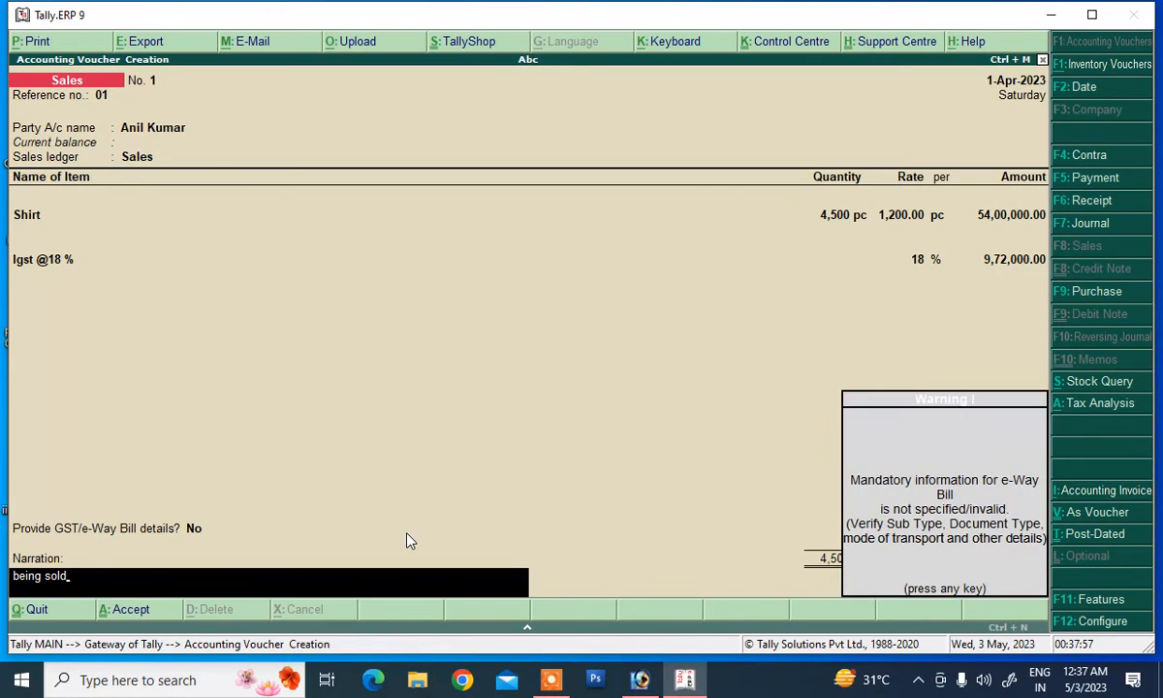
key("Return")
key("Return")
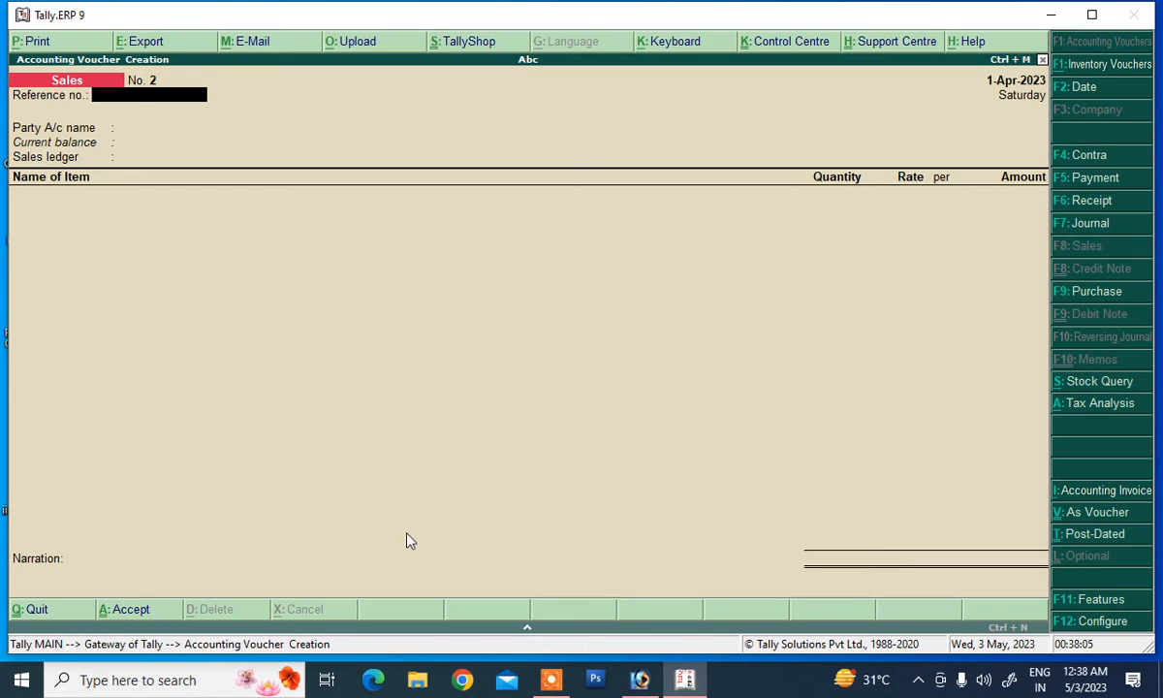
- Return to the Gateway of Tally and open sales voucher 1 from the Day Book
key("Escape")
key("Return")
key("Down")
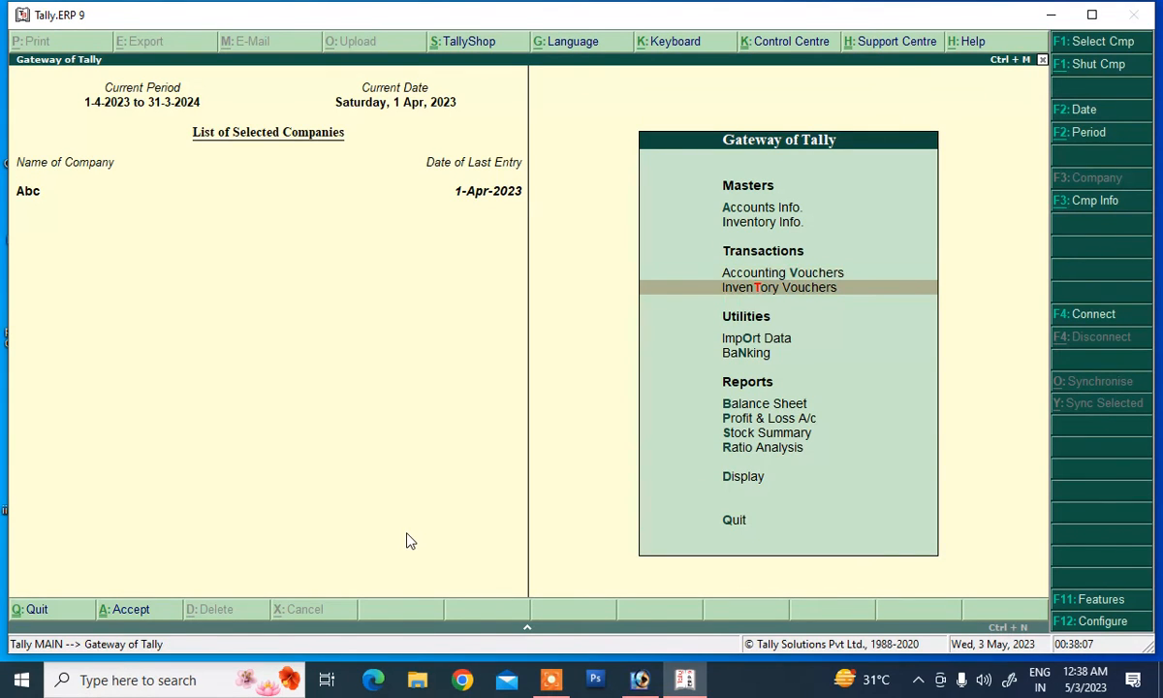
key("Down")
key("Down")
key("Down")
key("Down")
key("Down")
key("Down")
key("Down")
key("Return")
key("Down")
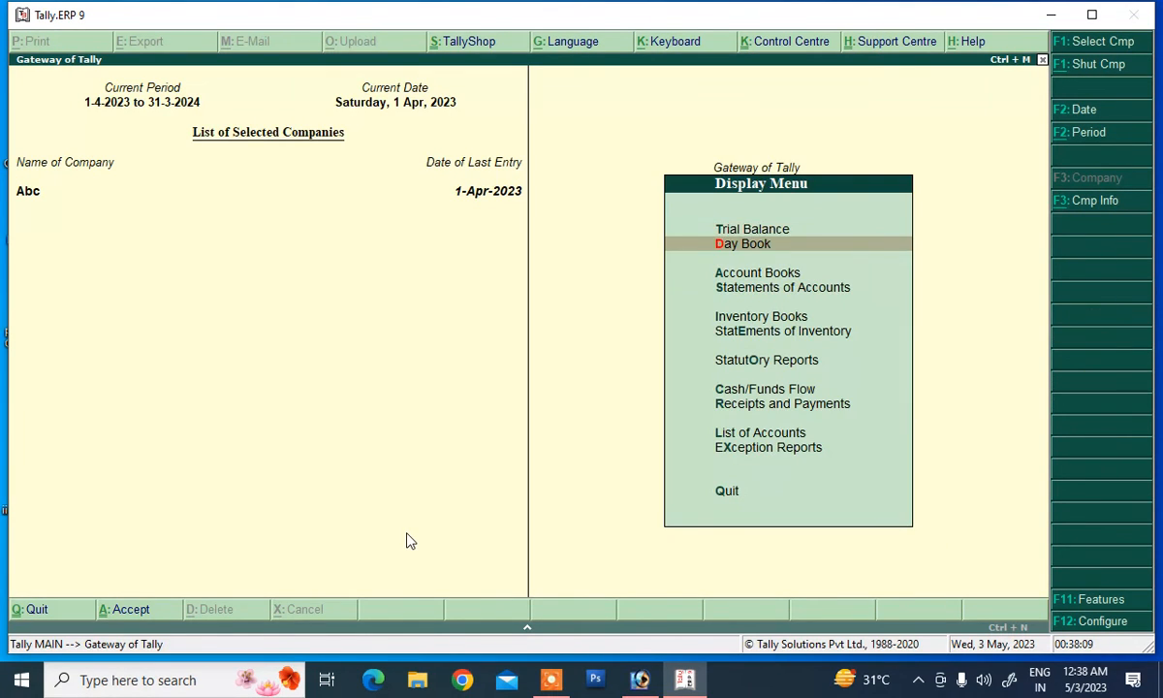
key("Return")
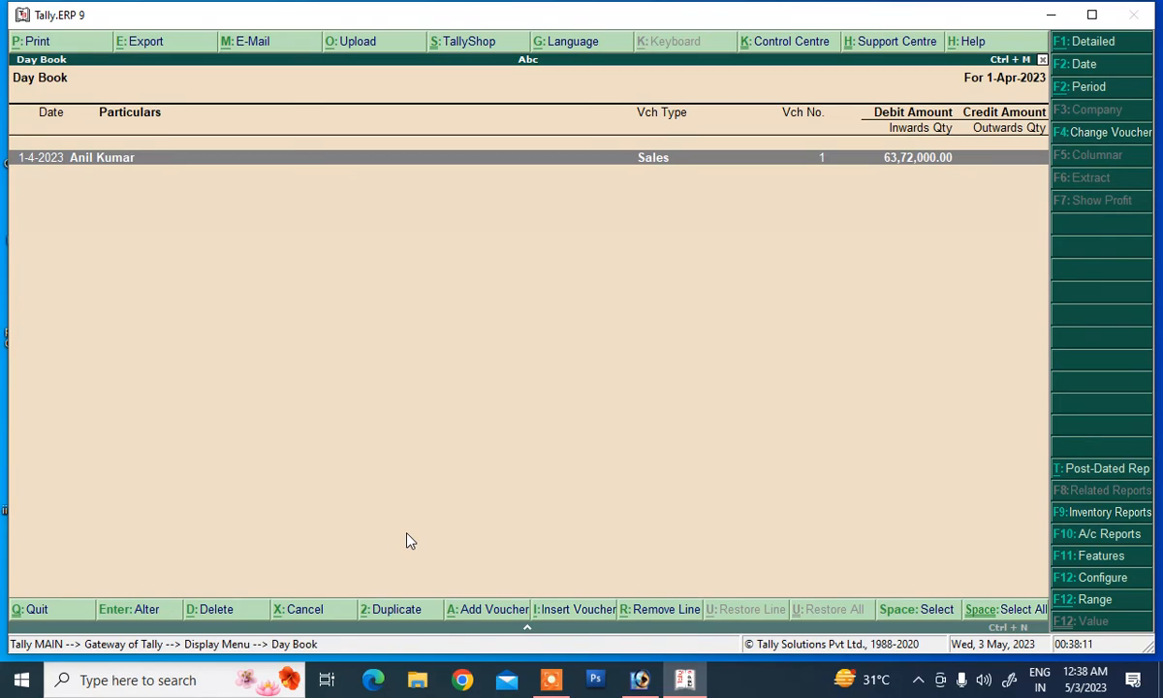
key("Return")
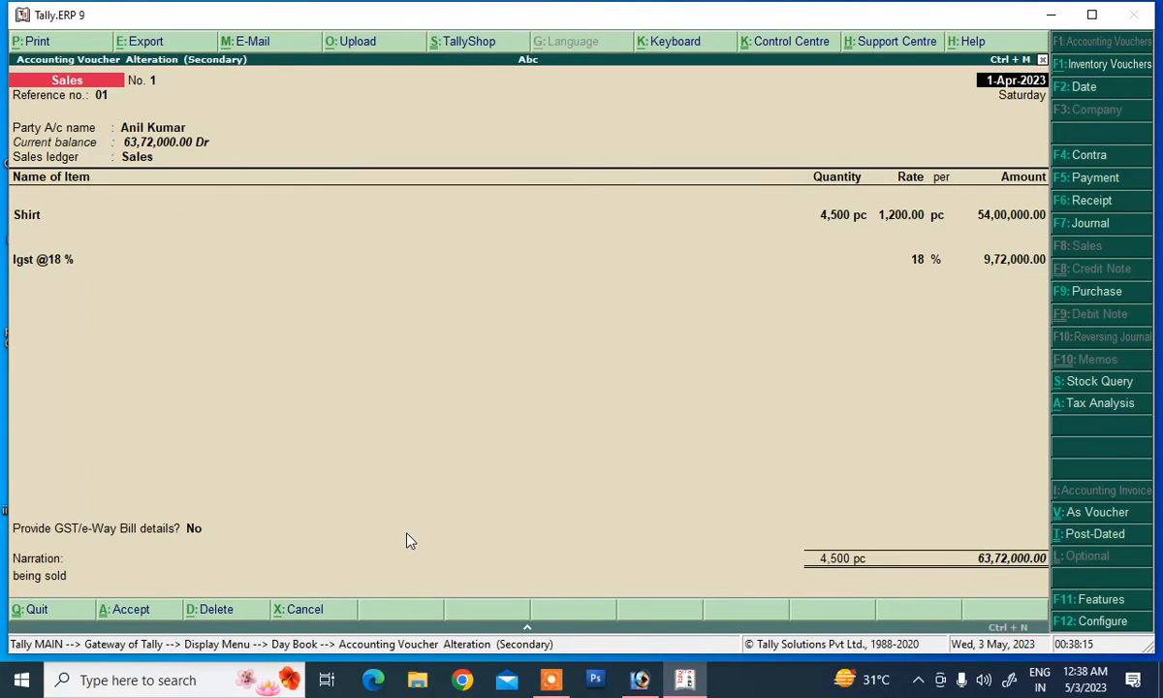
- Print the voucher's tax invoice to a PDF file on the Desktop, using the customer's first name as file name
key("alt+p")
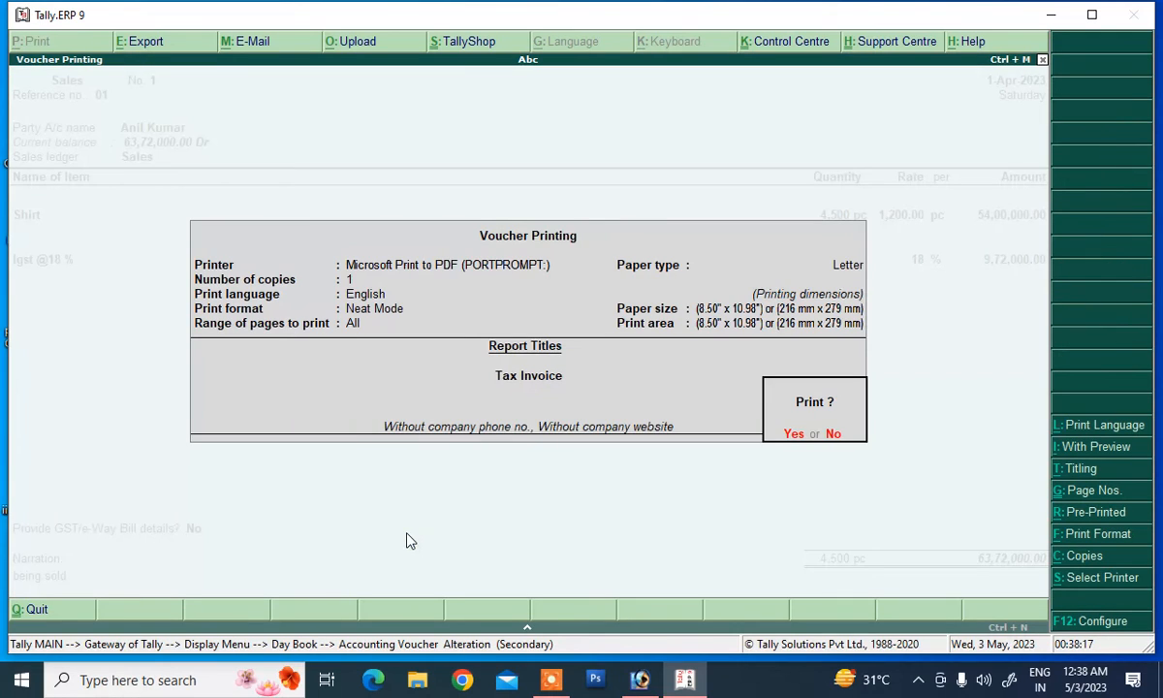
left_click(794, 434)
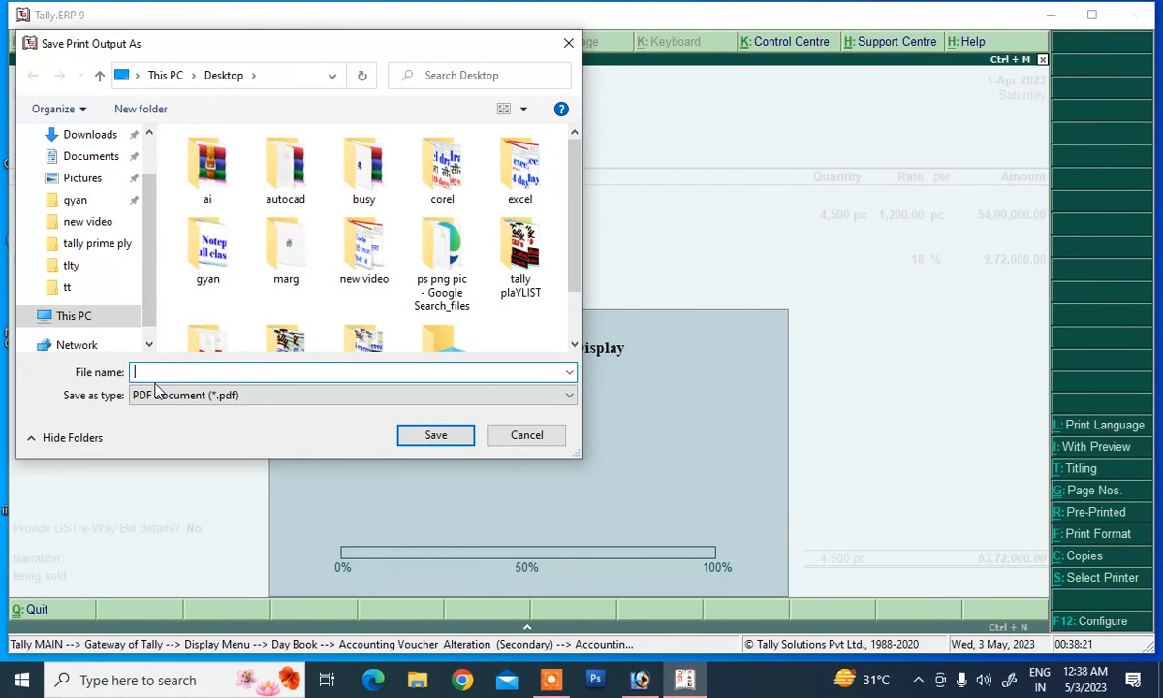
type("a")
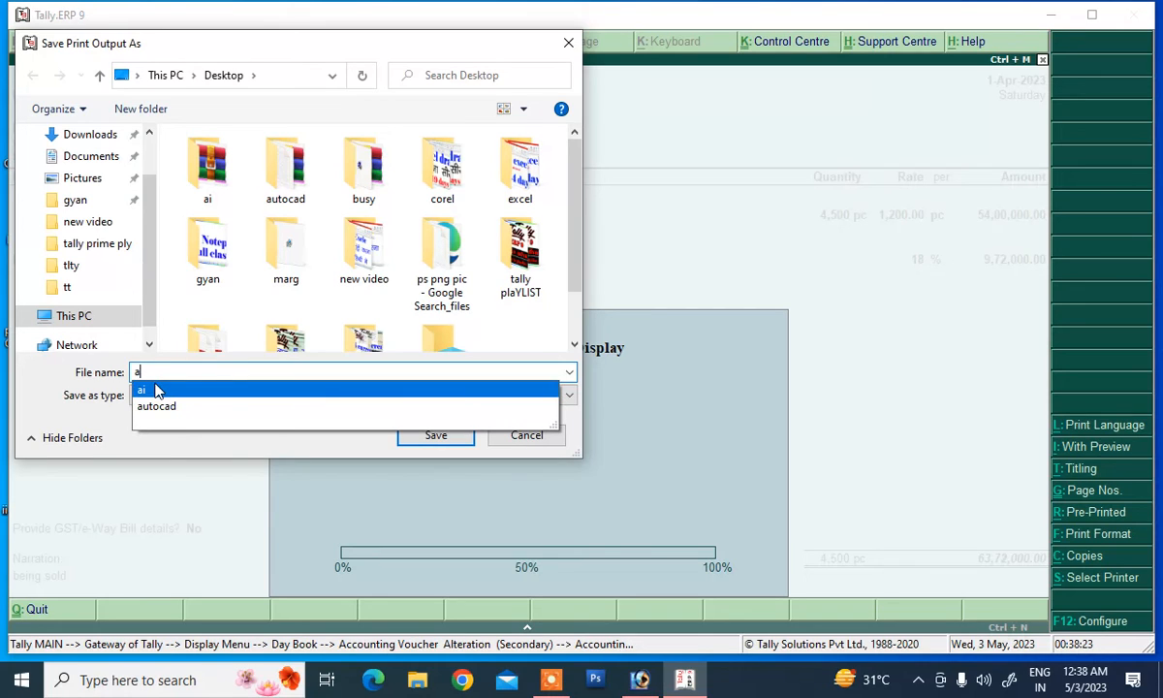
type("nil")
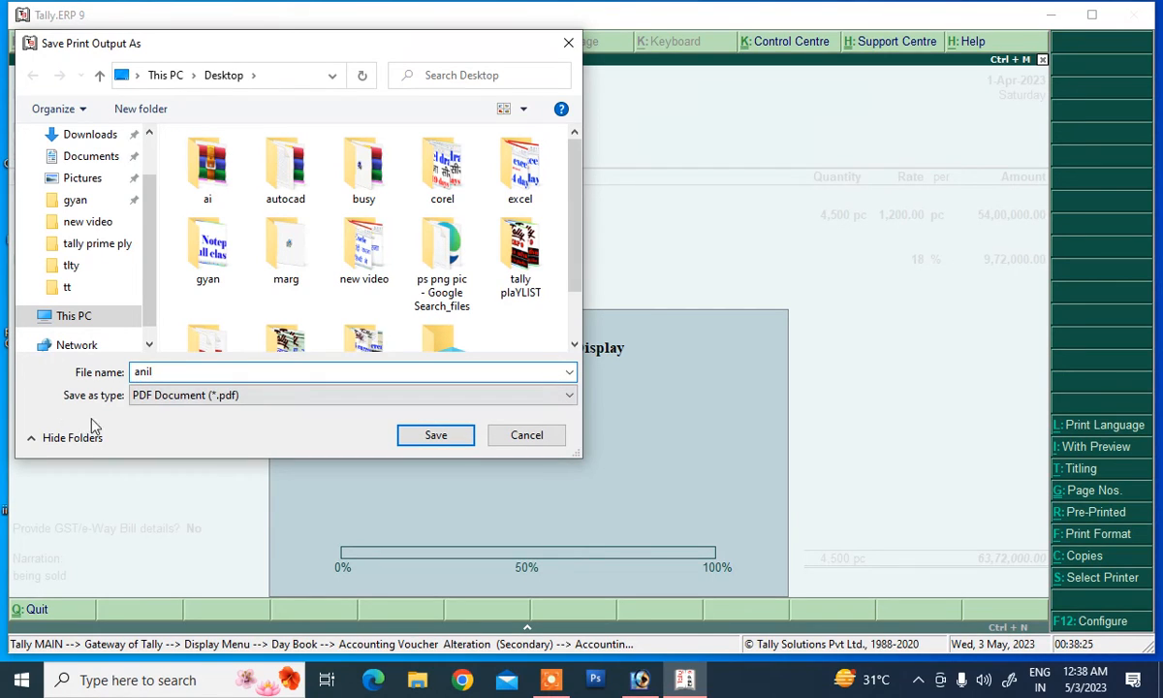
left_click(417, 441)
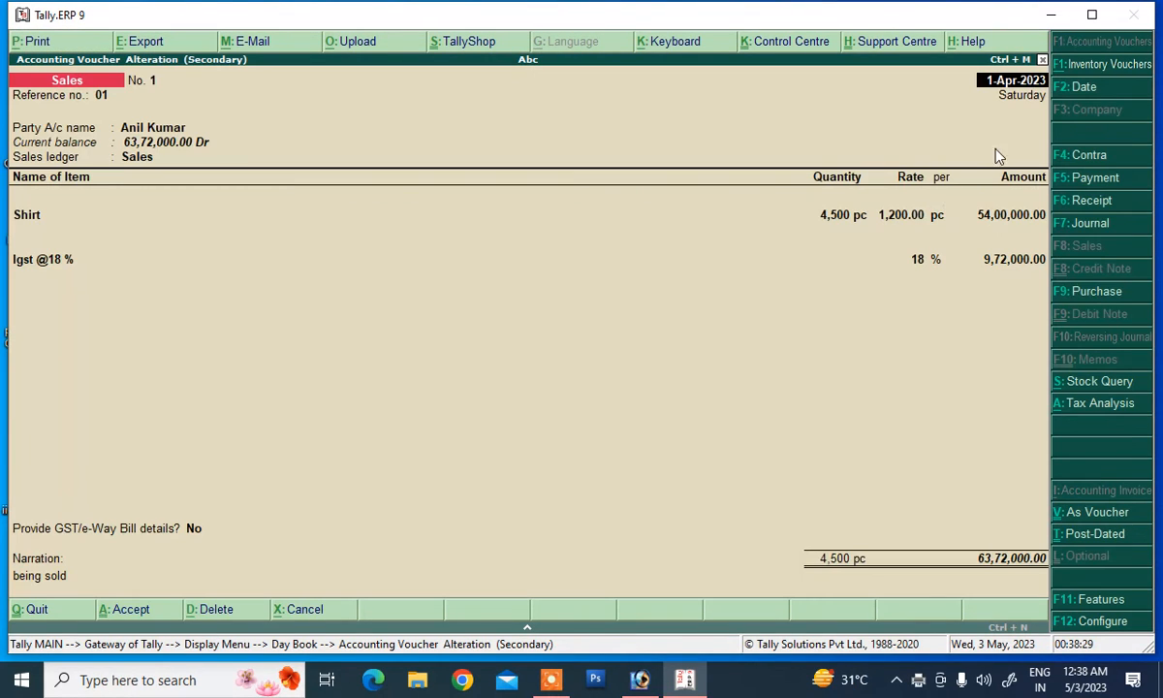
- Open the saved invoice PDF from the Desktop in Microsoft Edge and review its party, item and IGST details
left_click(1050, 15)
double_click(376, 134)
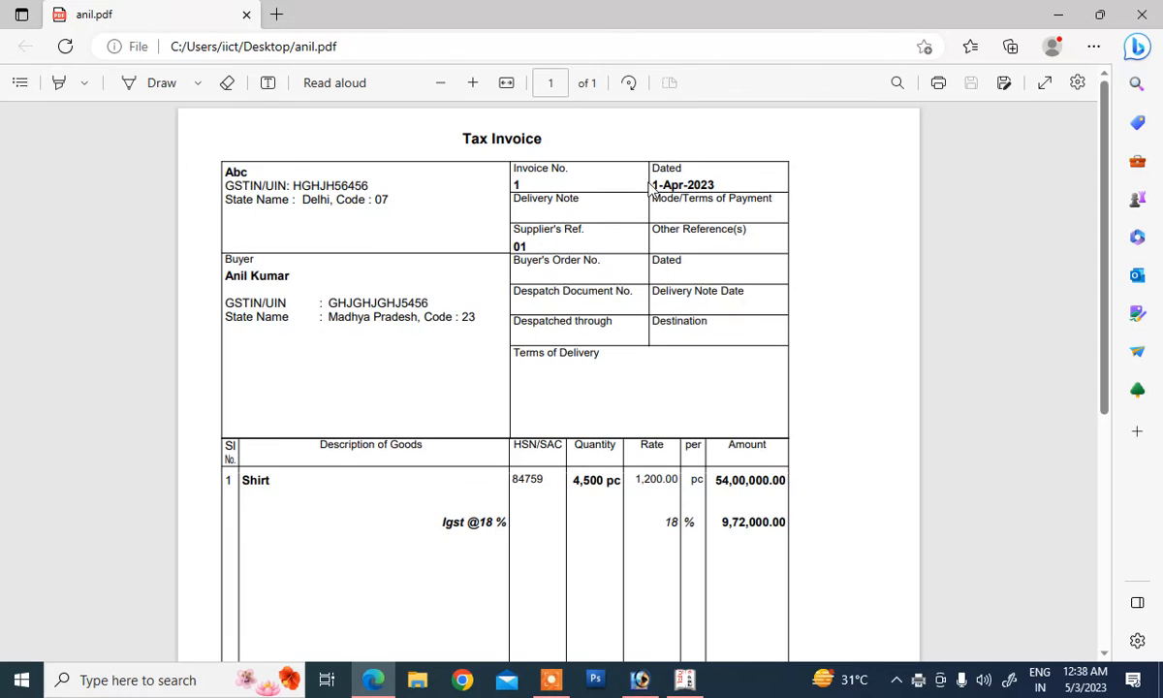
scroll(574, 431, "down", 3)
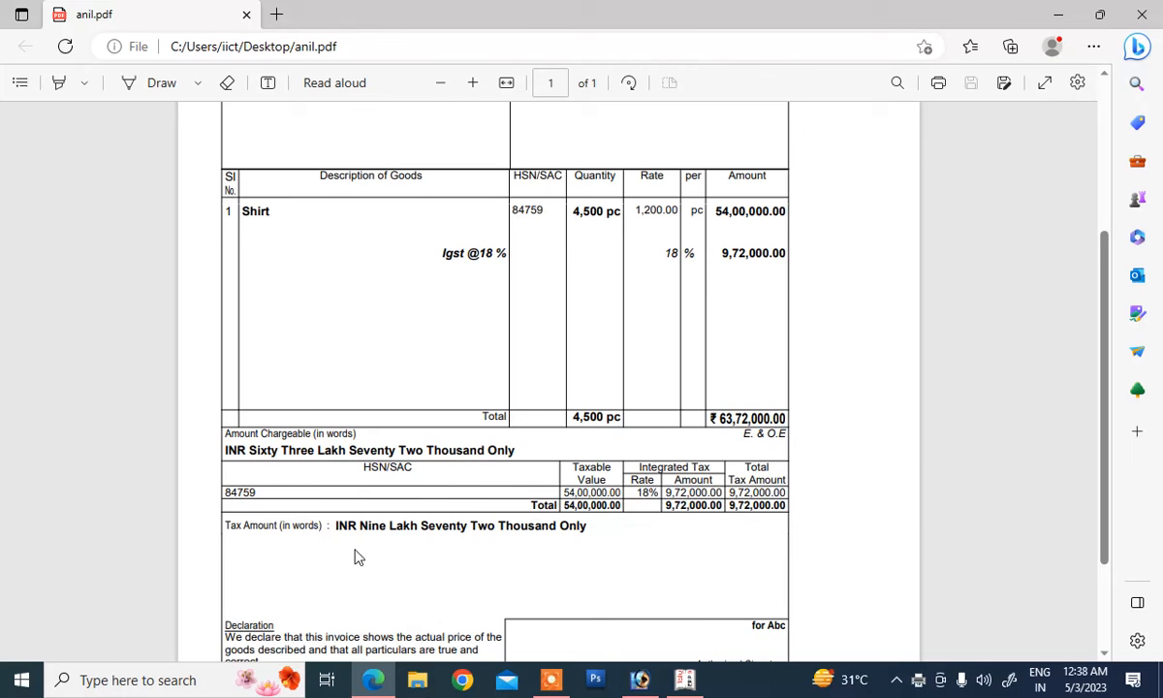
scroll(356, 566, "down", 1)
scroll(376, 548, "up", 4)
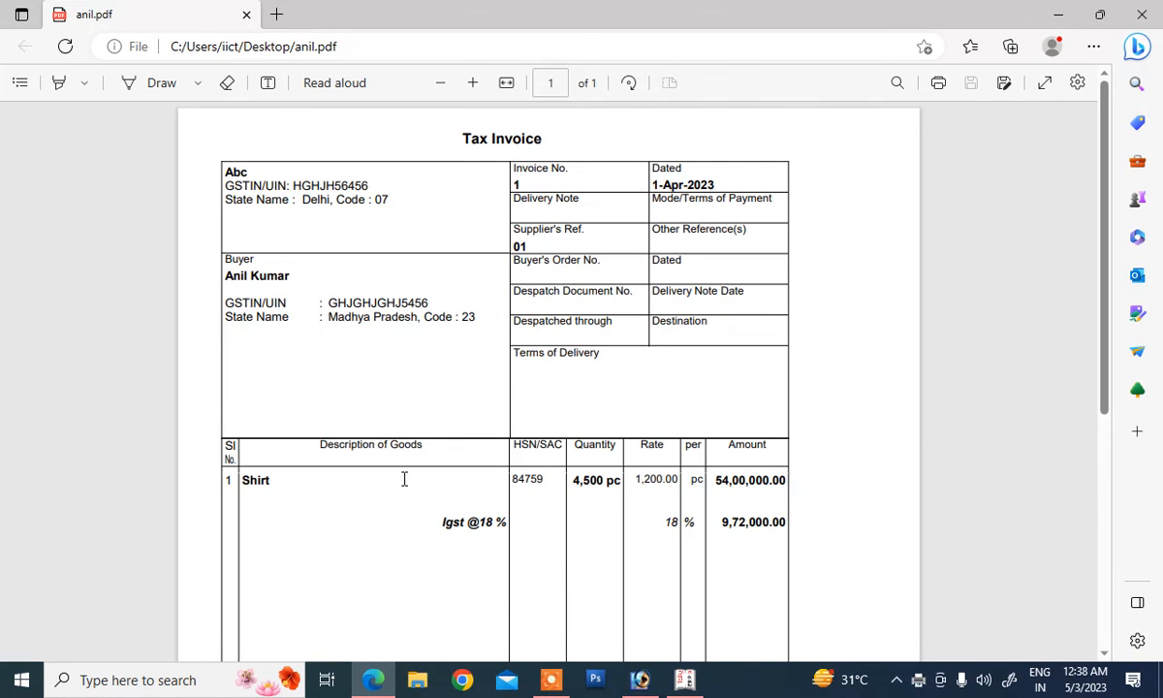
- Open the invoice's print settings, look through the available printers and check the print preview, keeping Microsoft Print to PDF
left_click(938, 85)
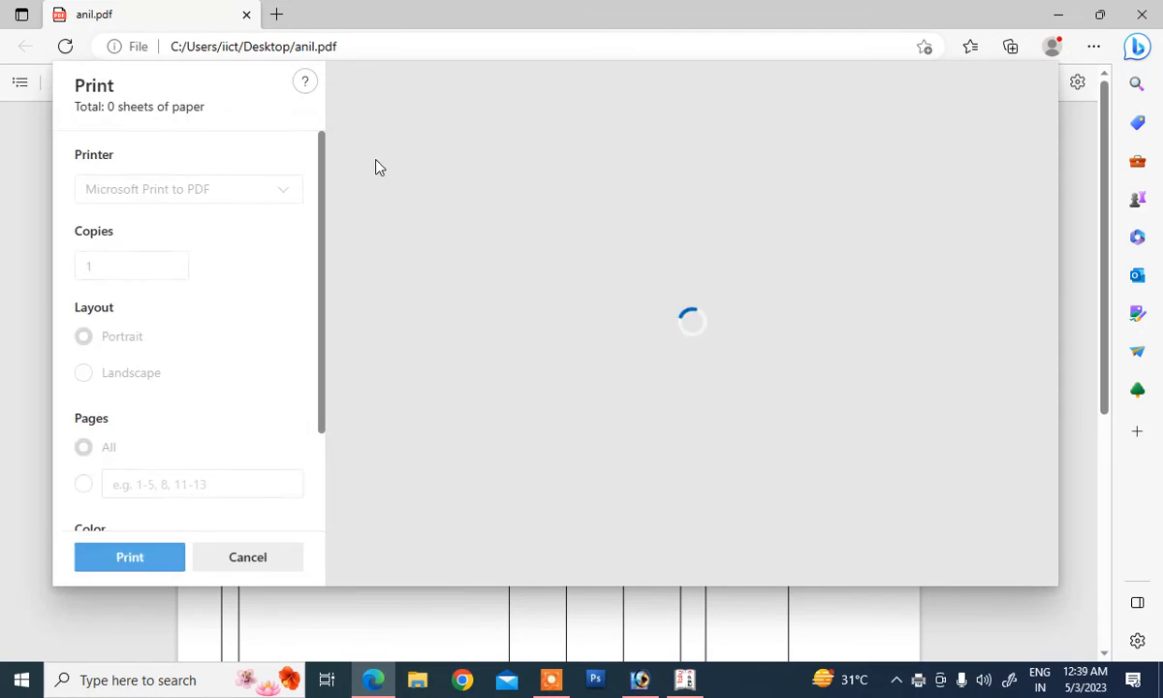
scroll(557, 419, "down", 5)
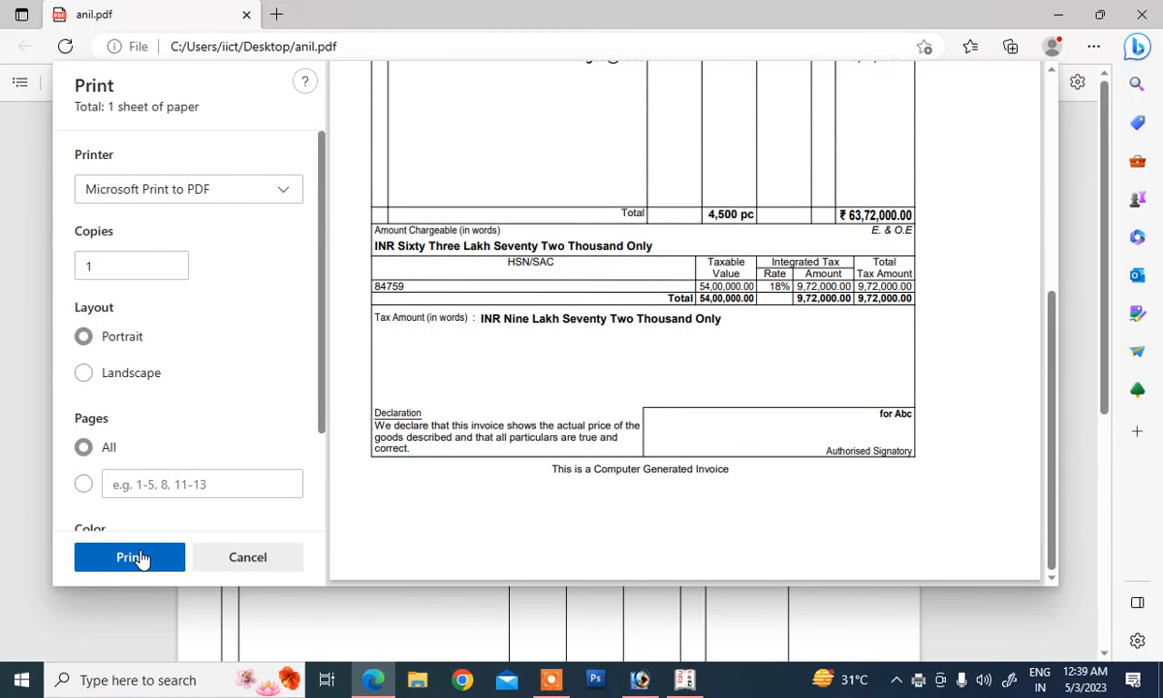
left_click(244, 204)
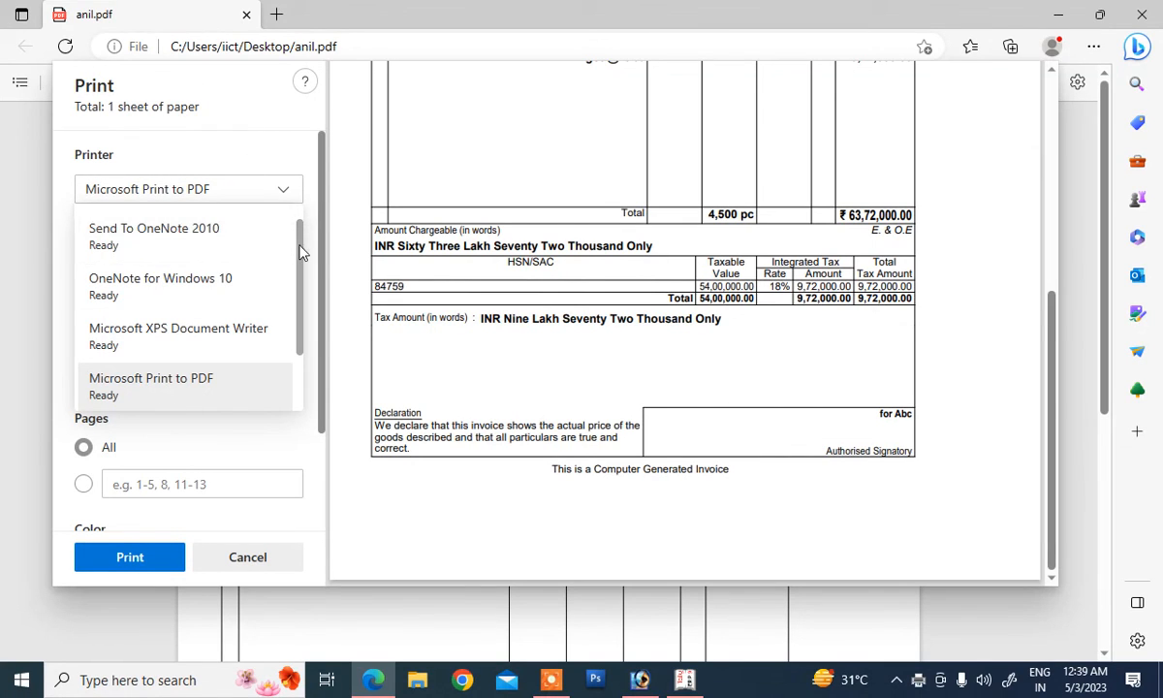
left_click_drag(300, 252, 297, 339)
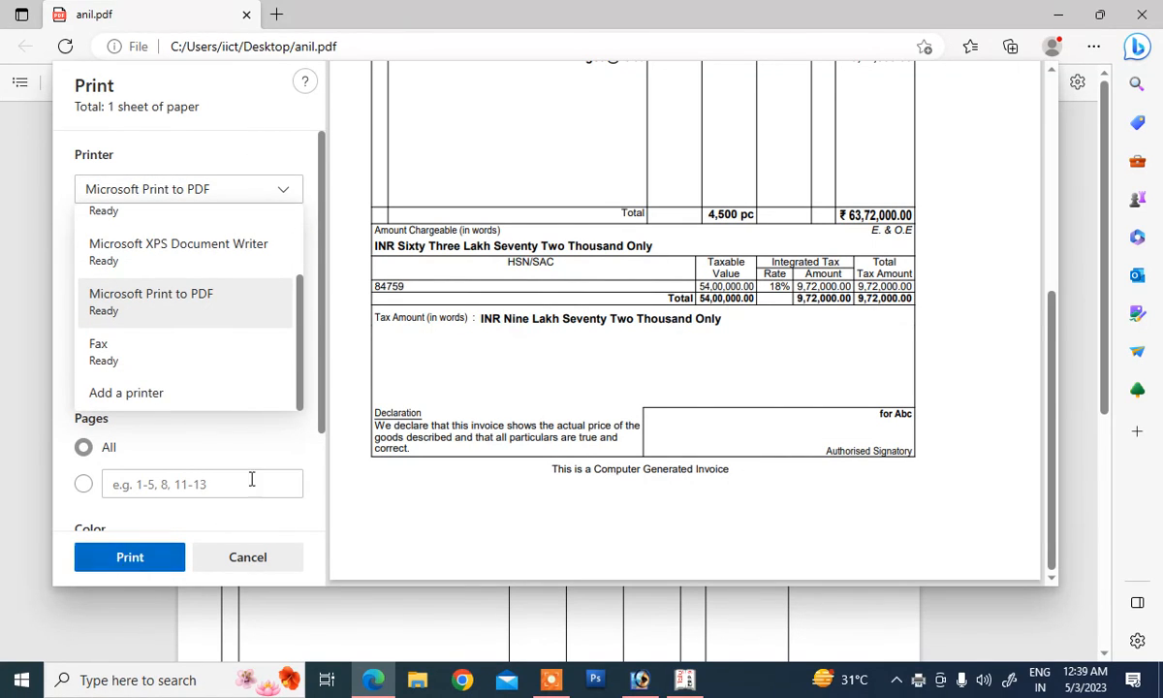
left_click(375, 482)
scroll(739, 320, "up", 5)
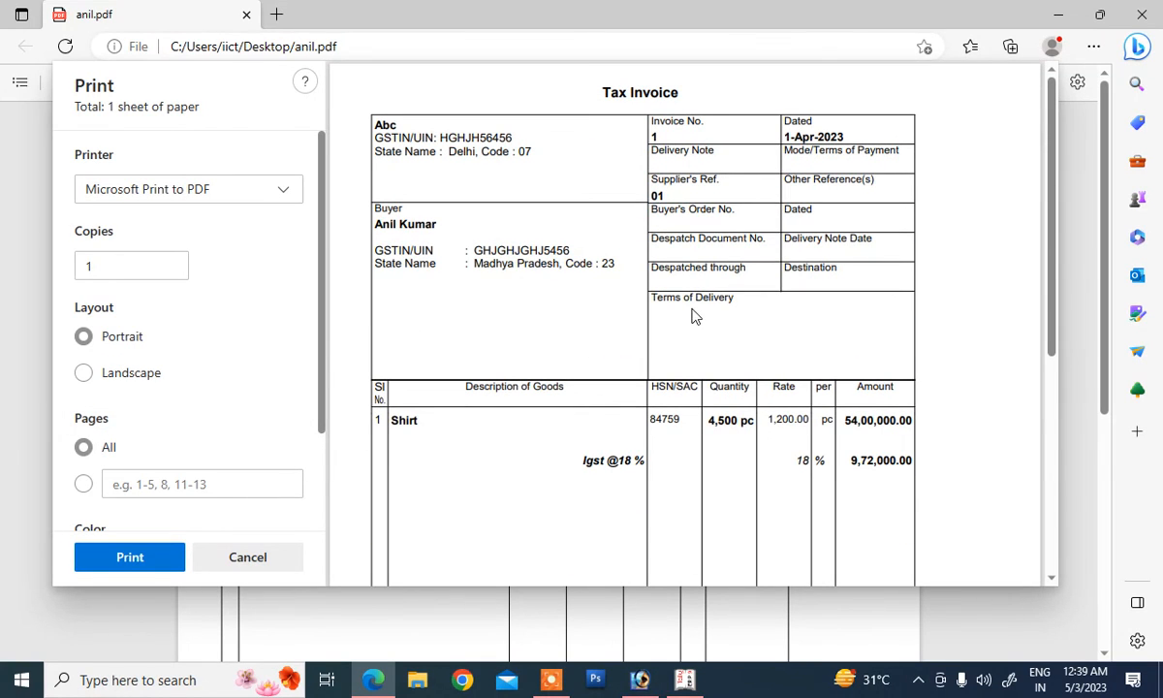